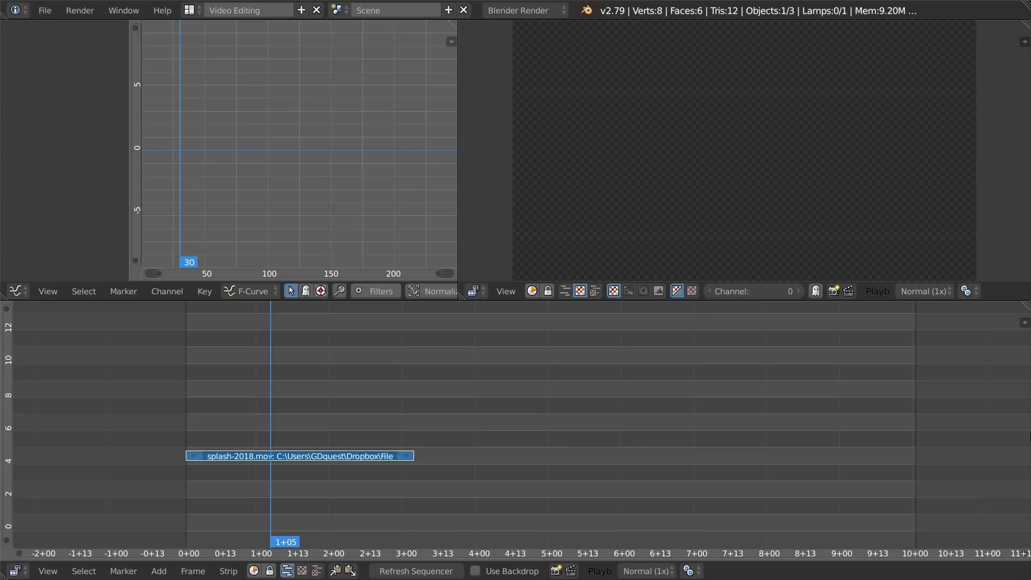
Step: Delete the splash-2018.mov strip from the sequencer
middle_drag(608, 411, 556, 413)
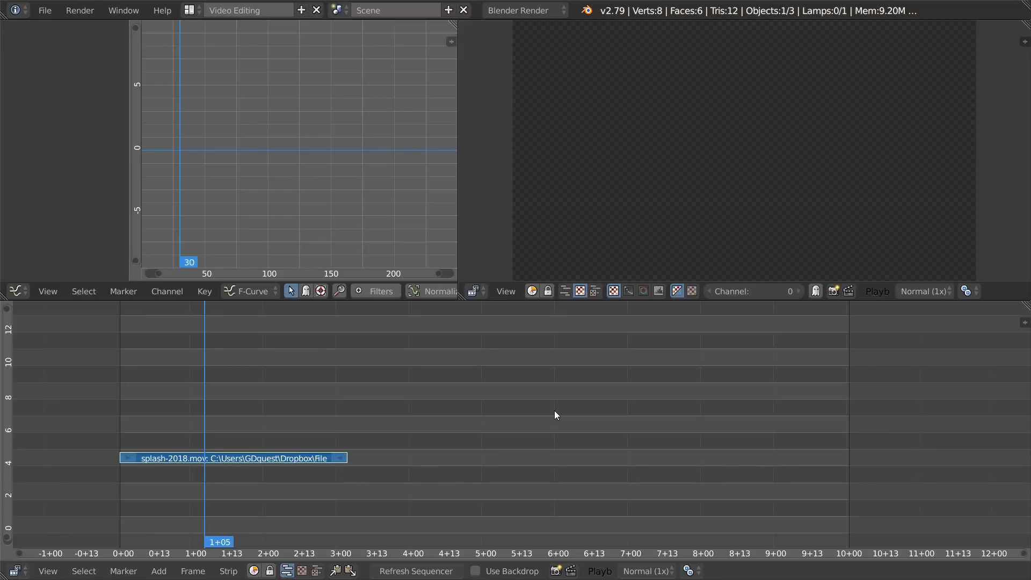
ctrl+scroll(298, 465, left, 1)
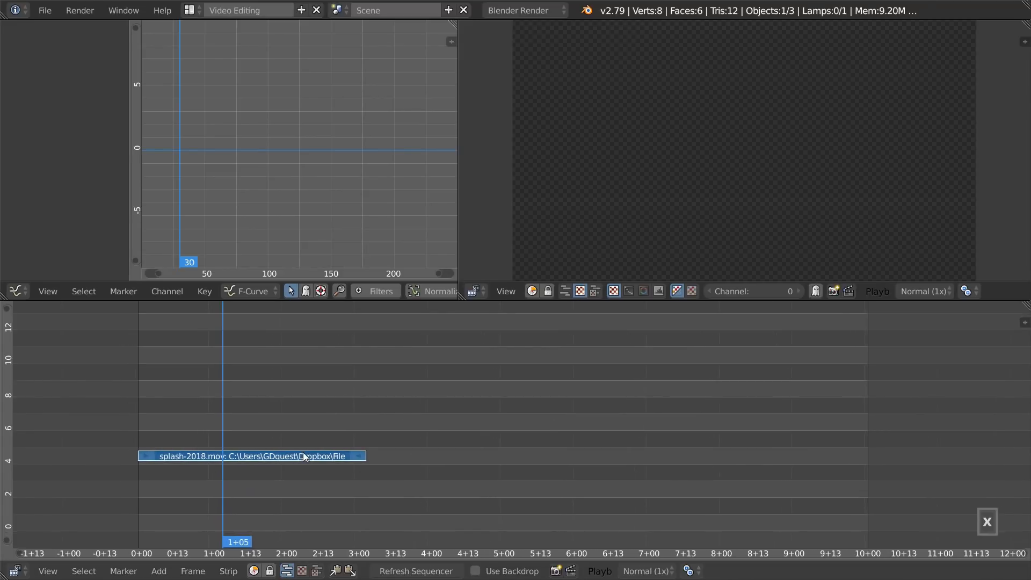
key(x)
click(304, 456)
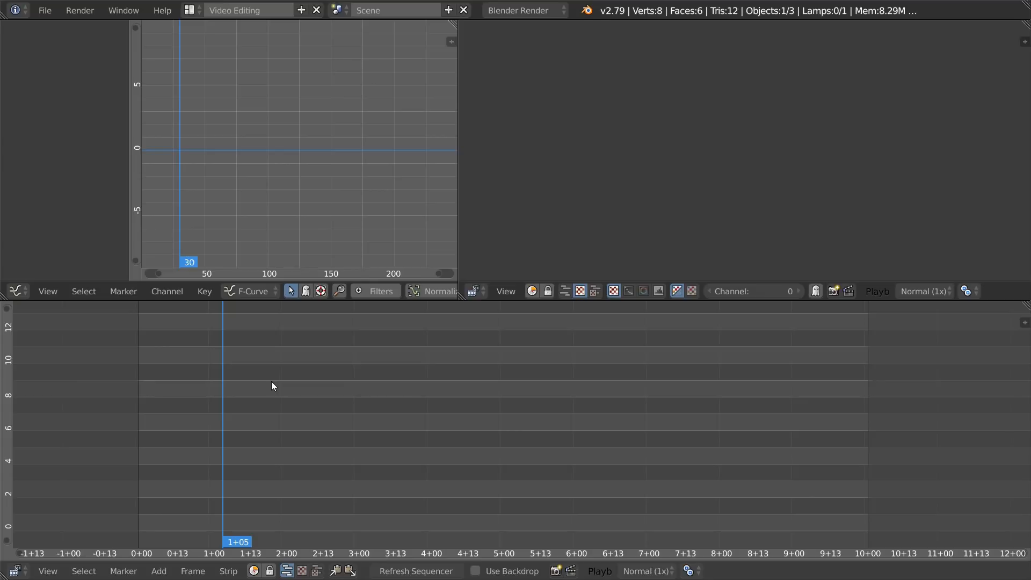
Step: Begin saving the project under a new name, and copy the bitsummit-copy folder's path from the file manager
key(ctrl+shift+s)
key(super+1)
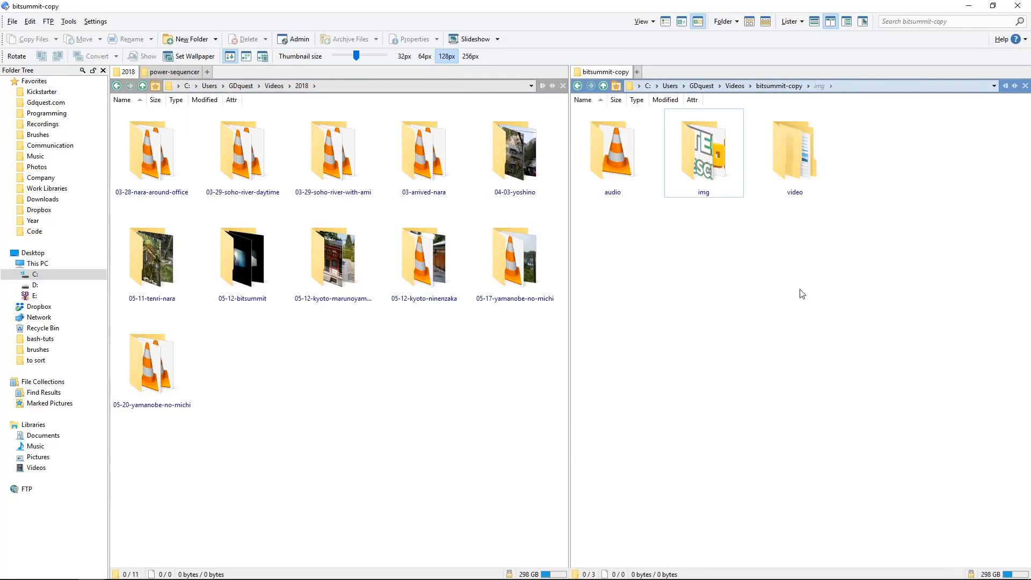
click(881, 84)
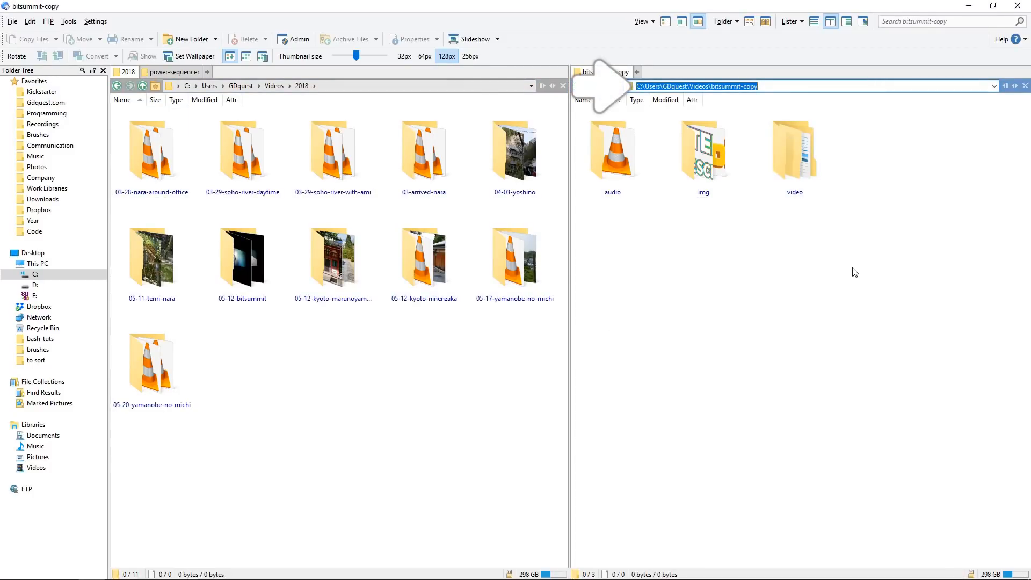
key(ctrl+c)
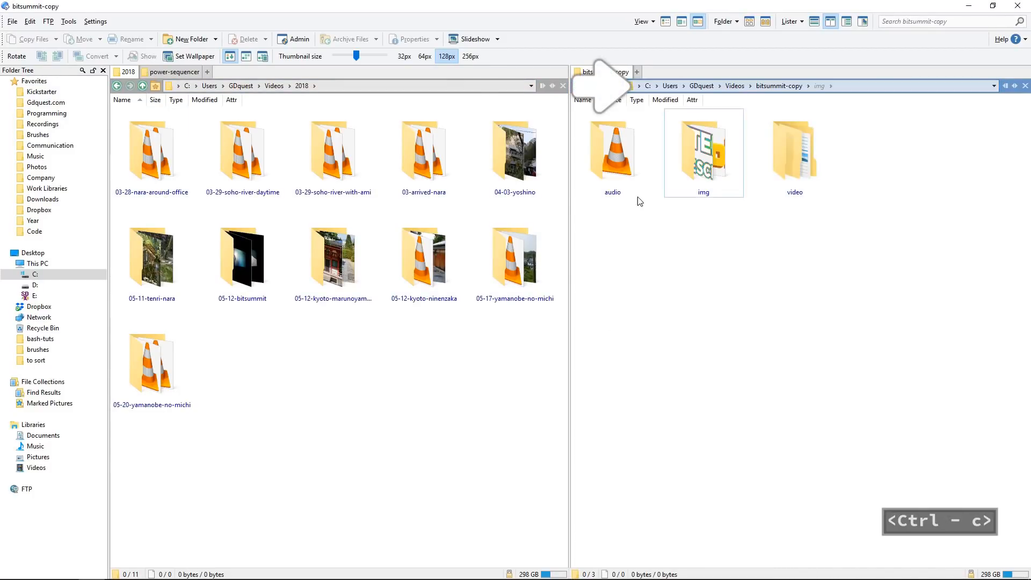
Step: Look over the audio, img and video subfolders inside the bitsummit-copy folder
click(620, 168)
click(730, 163)
click(765, 185)
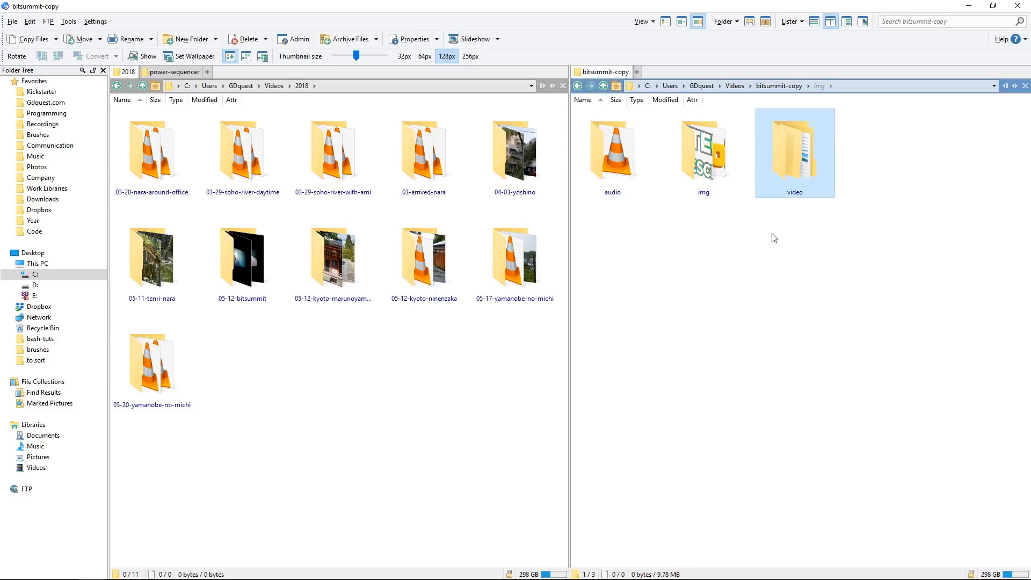
click(742, 352)
Step: Switch back to Blender and save the project as bitsummit-copy-video in the copied C:\Users\GDquest\Videos\bitsummit-copy folder
key(alt+Tab)
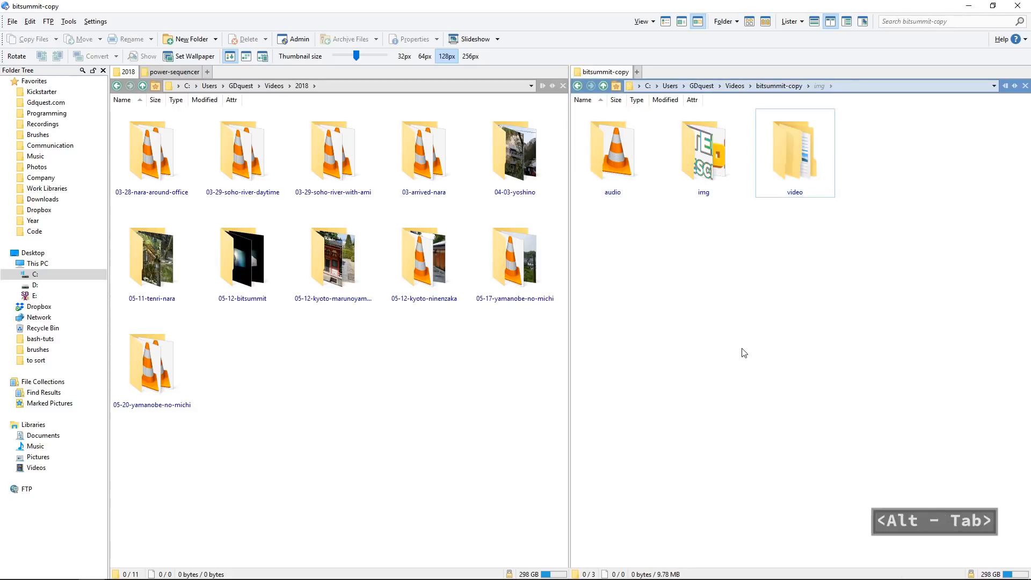
click(385, 51)
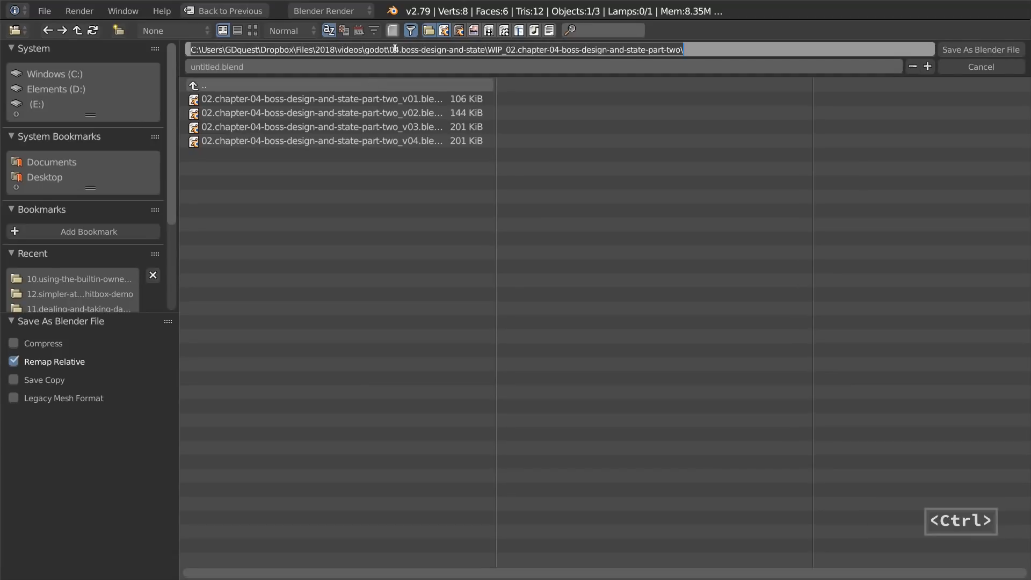
key(ctrl+v)
key(Return)
click(355, 67)
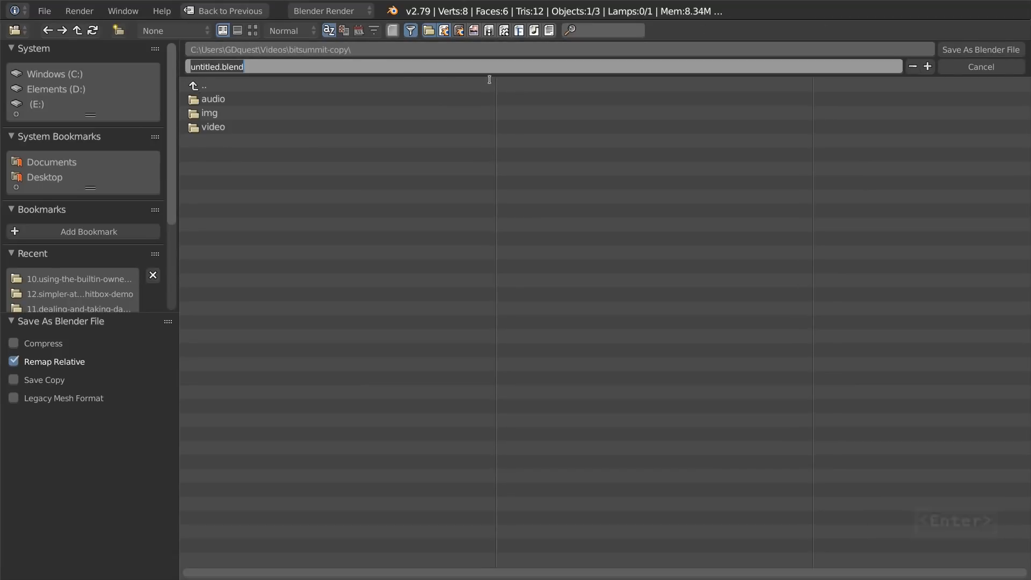
text(bitsummo)
key(BackSpace)
text(it-)
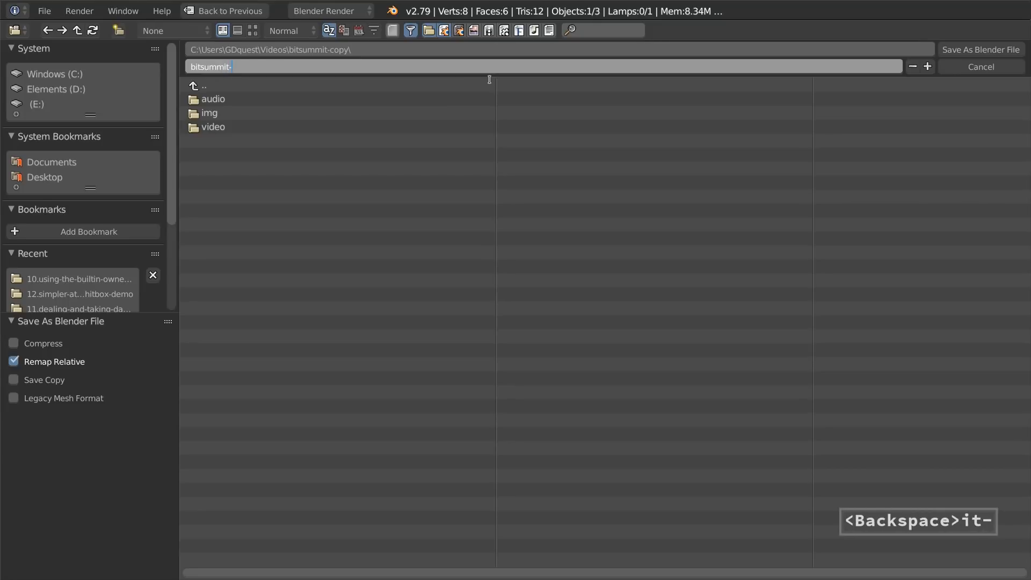
text(copy-video)
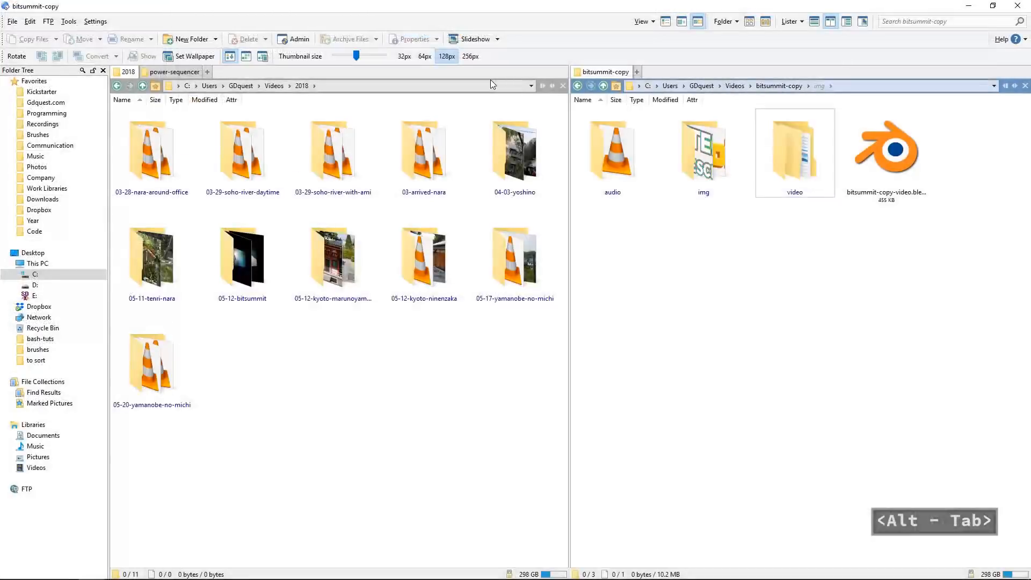
Step: Check the audio and video folders beside the saved blend file in the file manager, and return to Blender
click(628, 178)
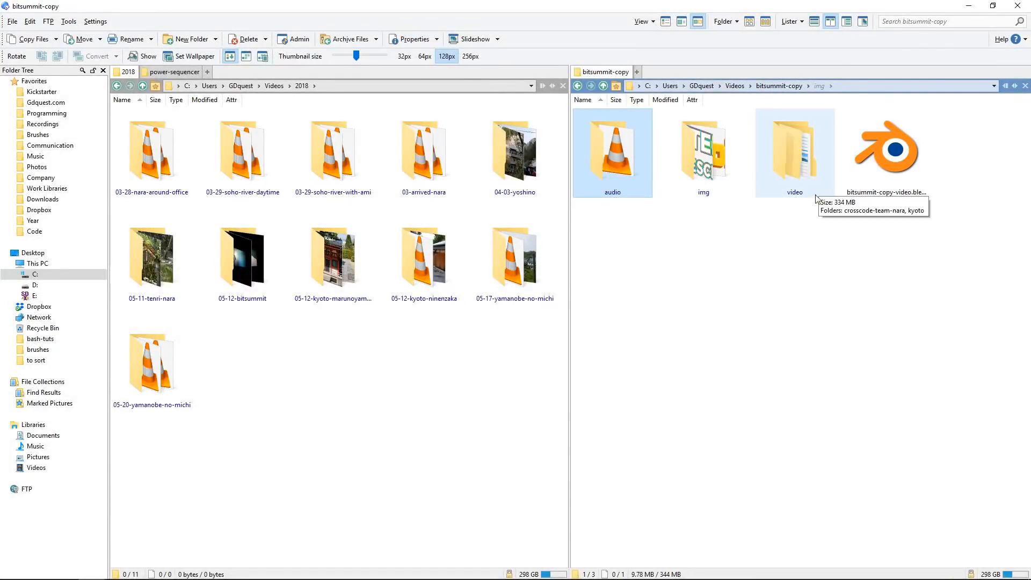
click(697, 364)
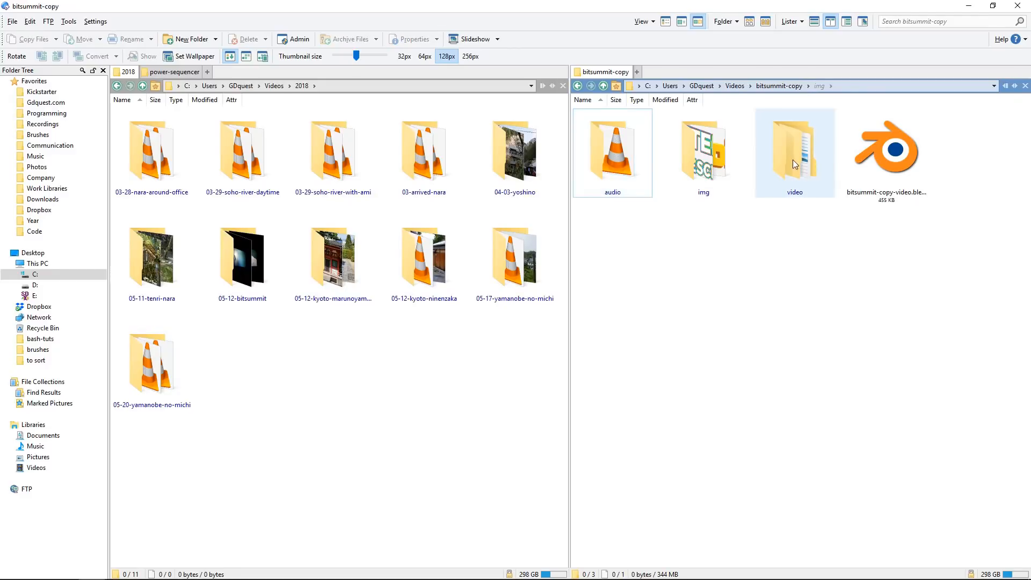
key(alt+Tab)
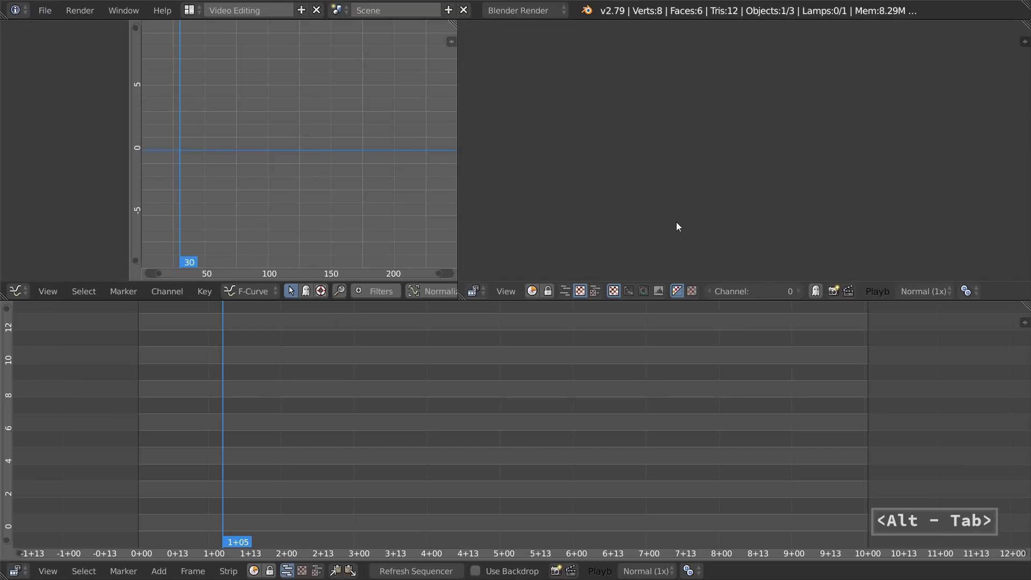
Step: Move the playhead to frame 1 and import all local footage from the project's audio, img and video folders
click(138, 425)
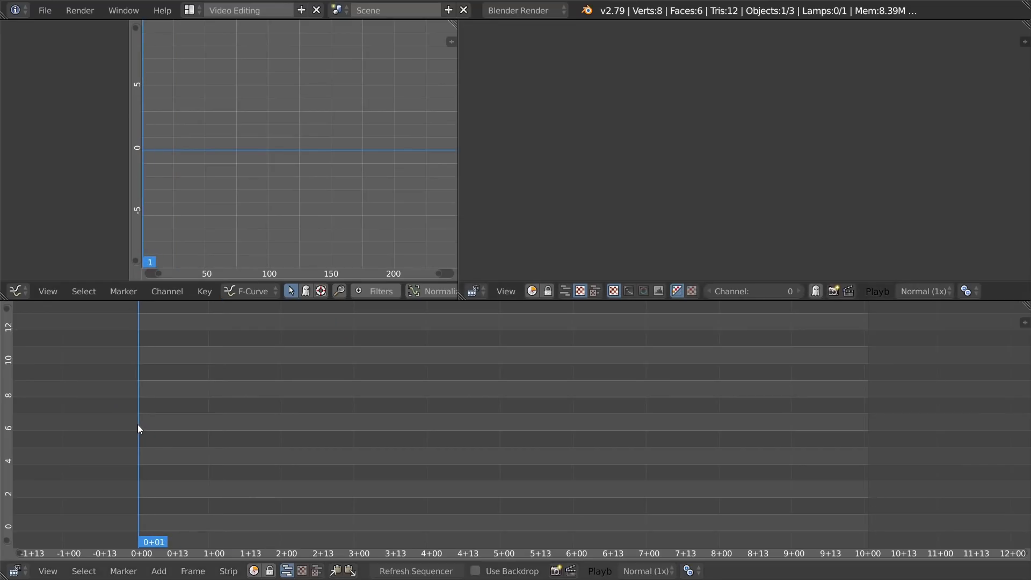
key(ctrl+shift)
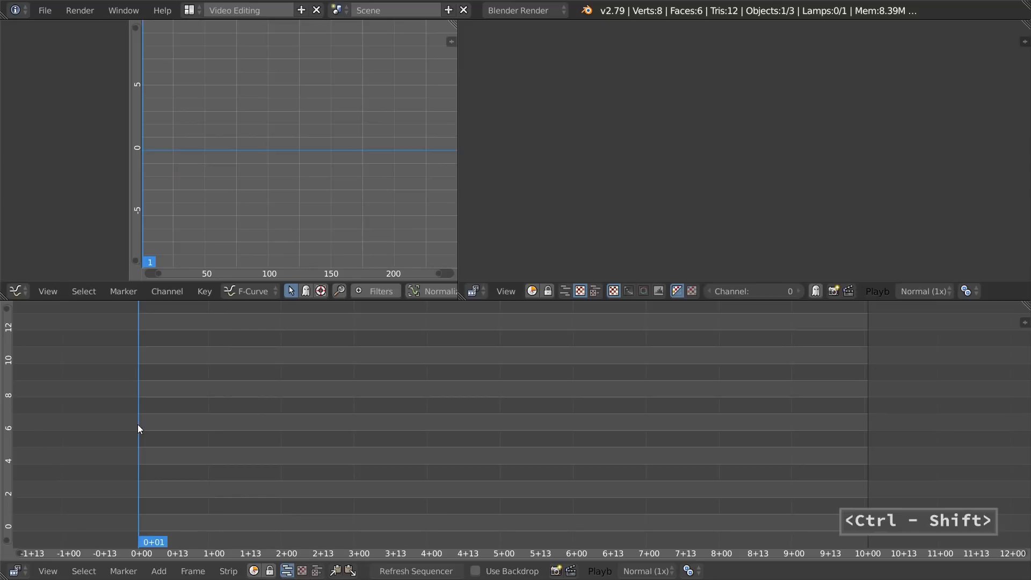
key(ctrl+shift+i)
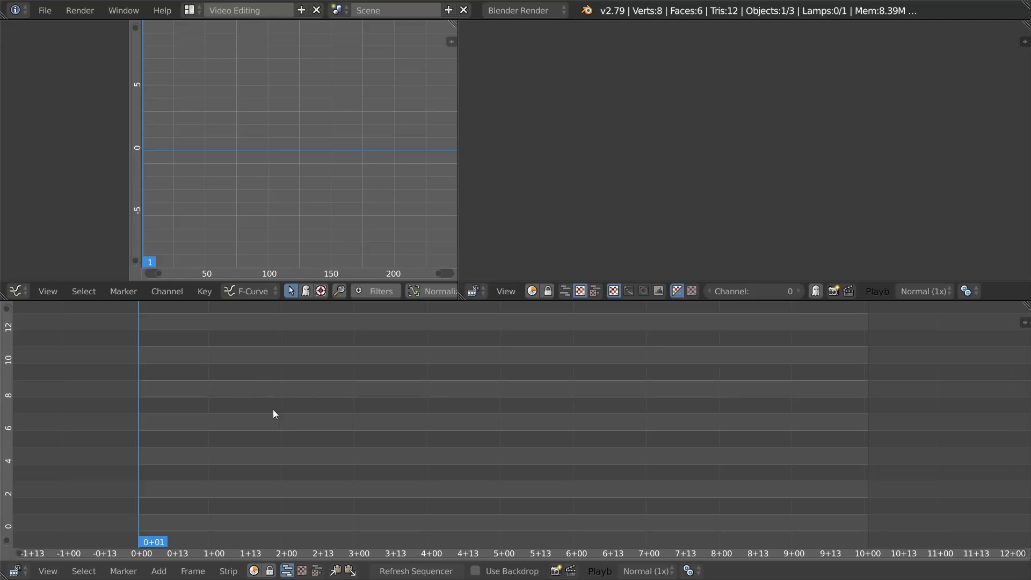
key(Home)
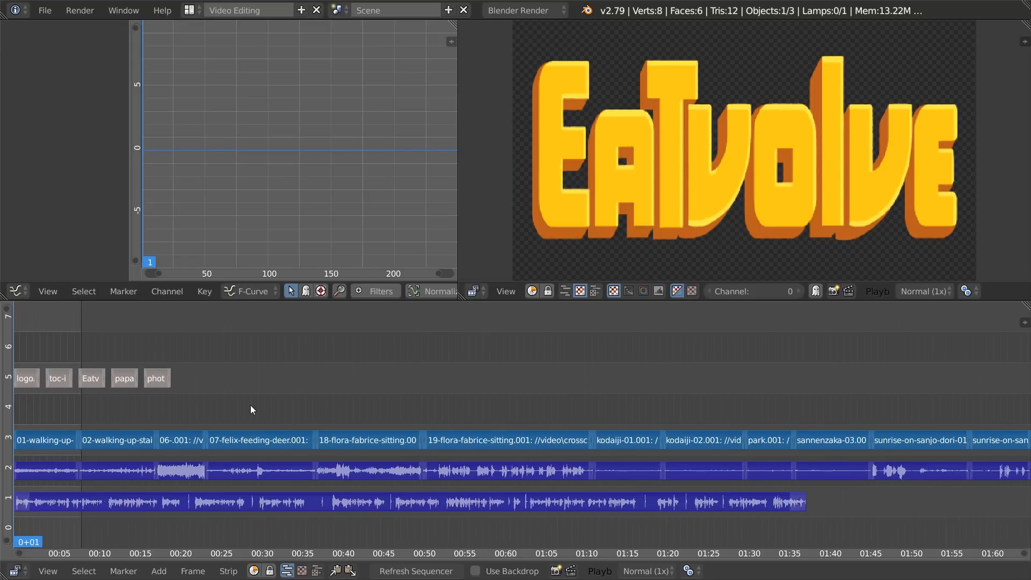
Step: Inspect the crosscode-team-nara and kyoto subfolders of the video folder in the file manager, and return to Blender
key(alt+Tab)
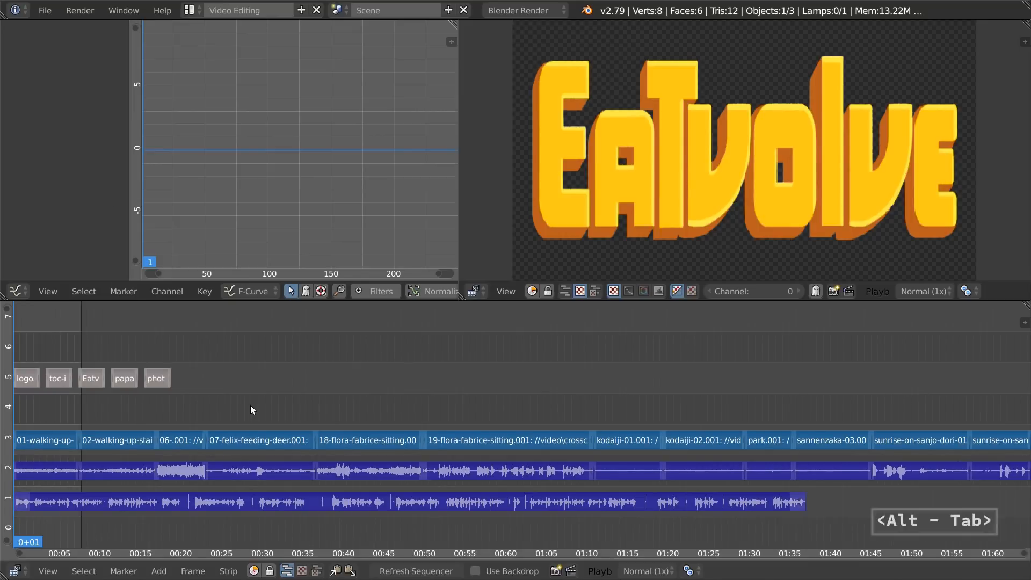
double_click(805, 159)
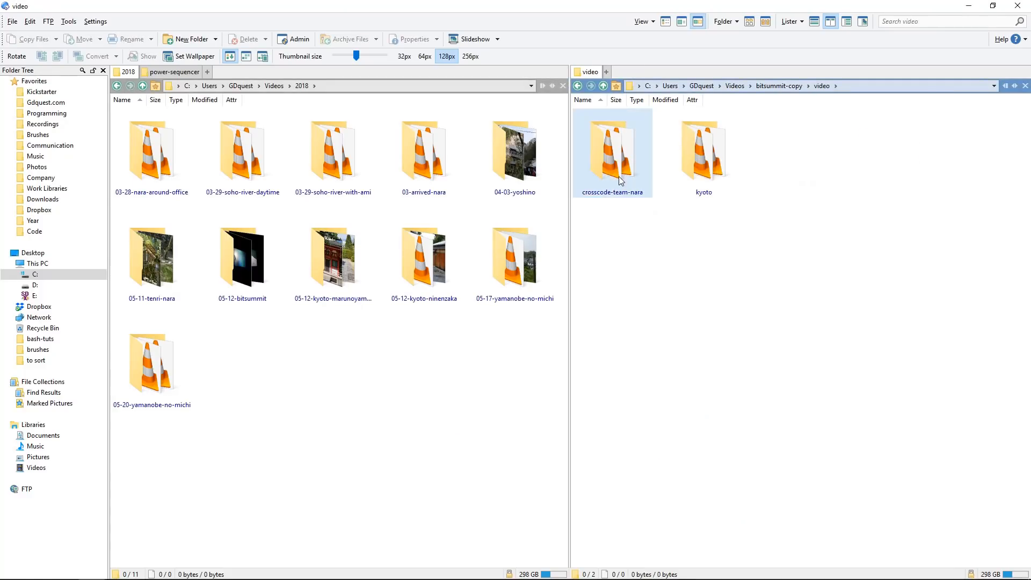
click(694, 173)
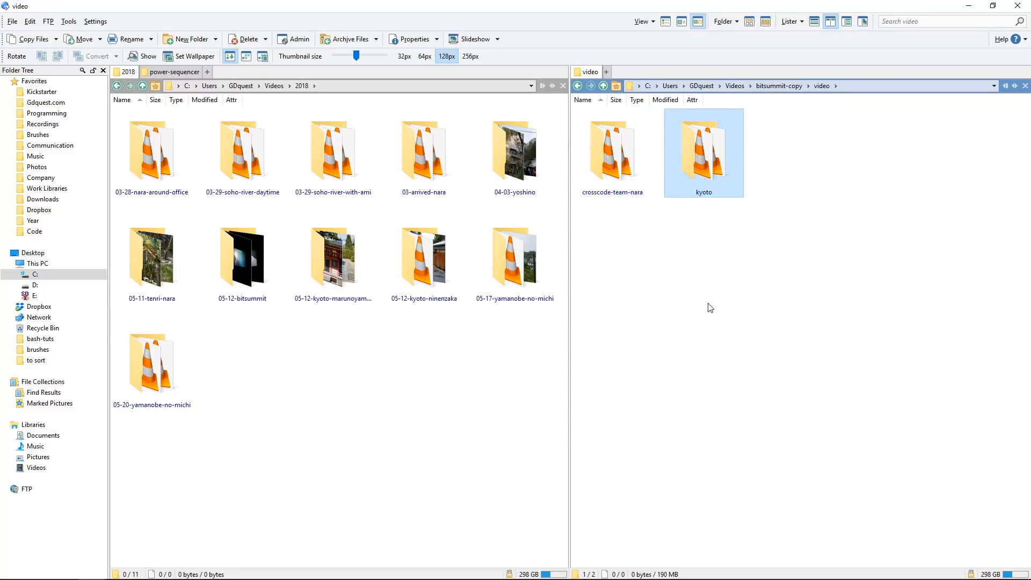
click(585, 137)
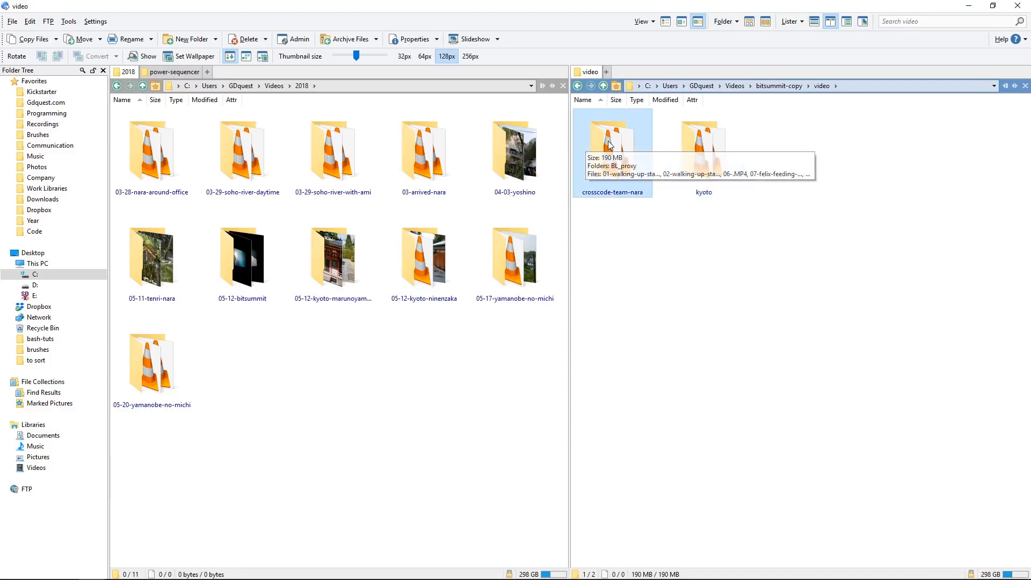
click(695, 147)
key(alt+Tab)
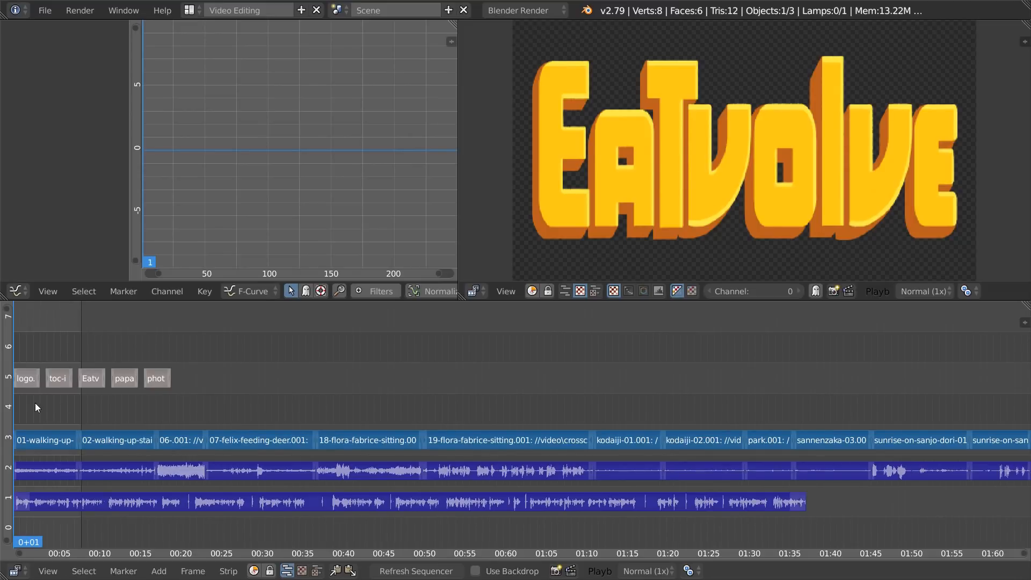
Step: Move the playhead to frame 0 and select the first clip's video strip, followed by its audio strip on channel 2
key(Left)
right_click(46, 438)
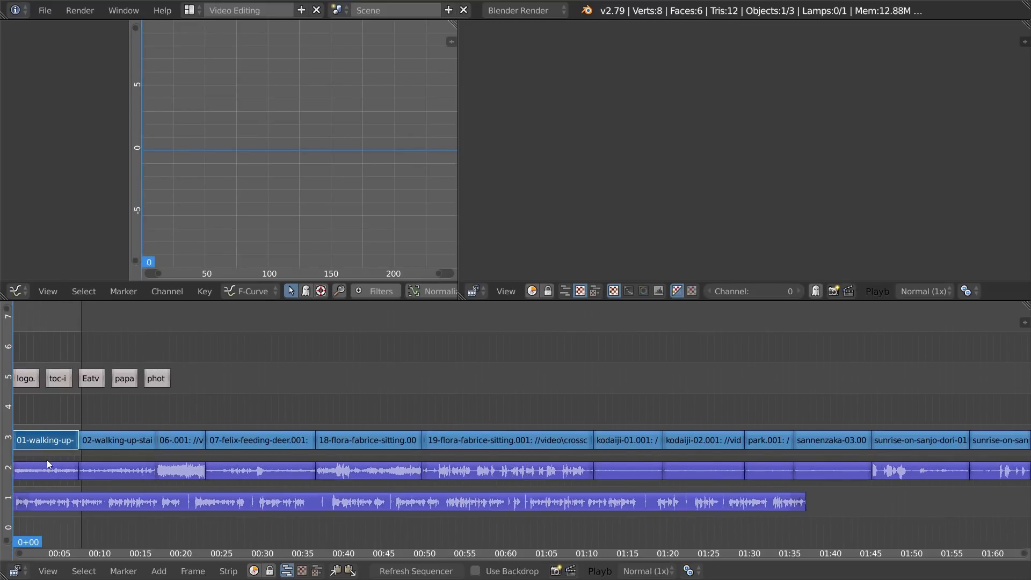
key(shift+a)
right_click(44, 473)
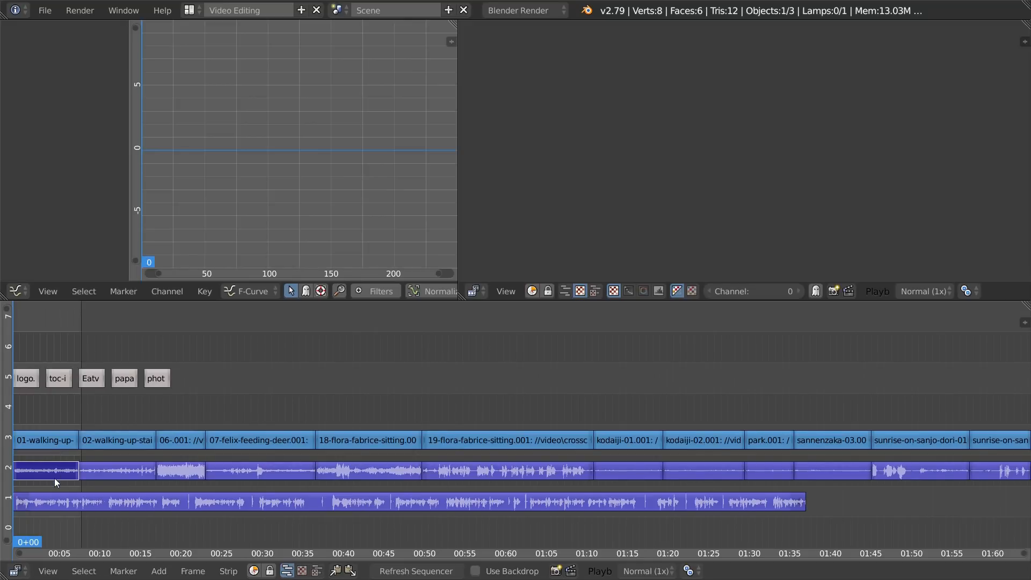
ctrl+click(110, 503)
key(ctrl+z)
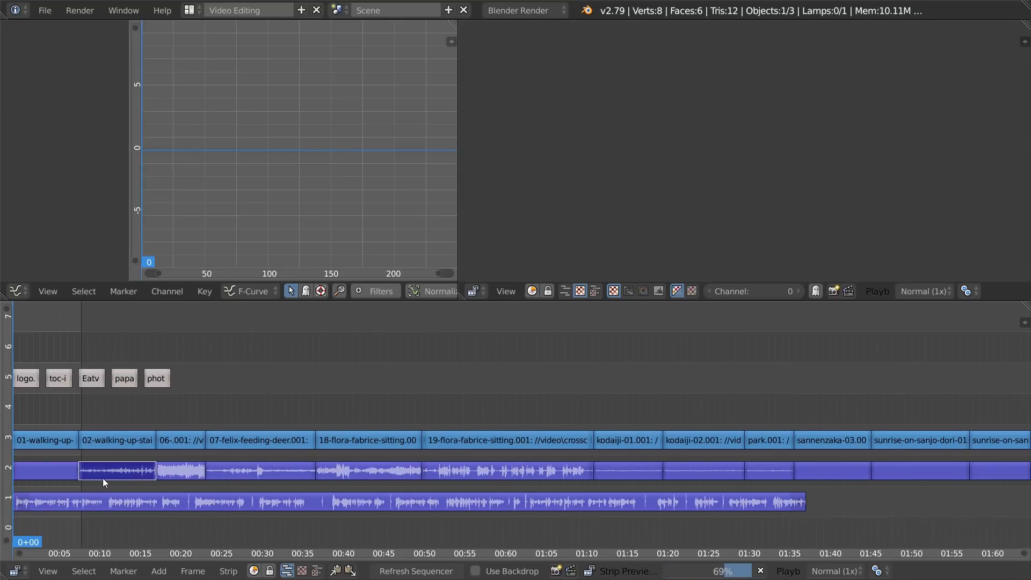
Step: Select all connected audio strips on channel 2 and turn off their waveform display
right_click(514, 473)
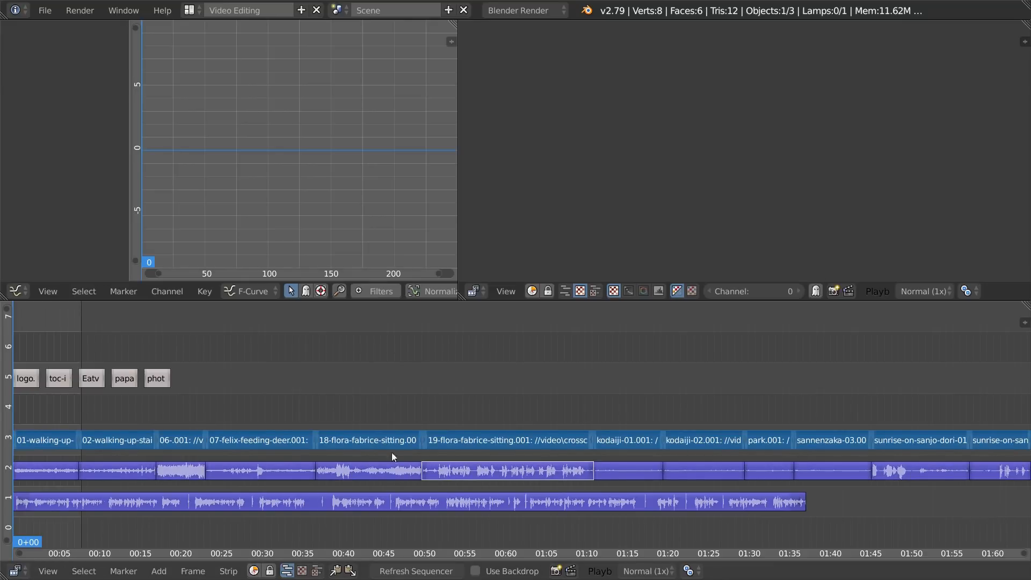
key(l)
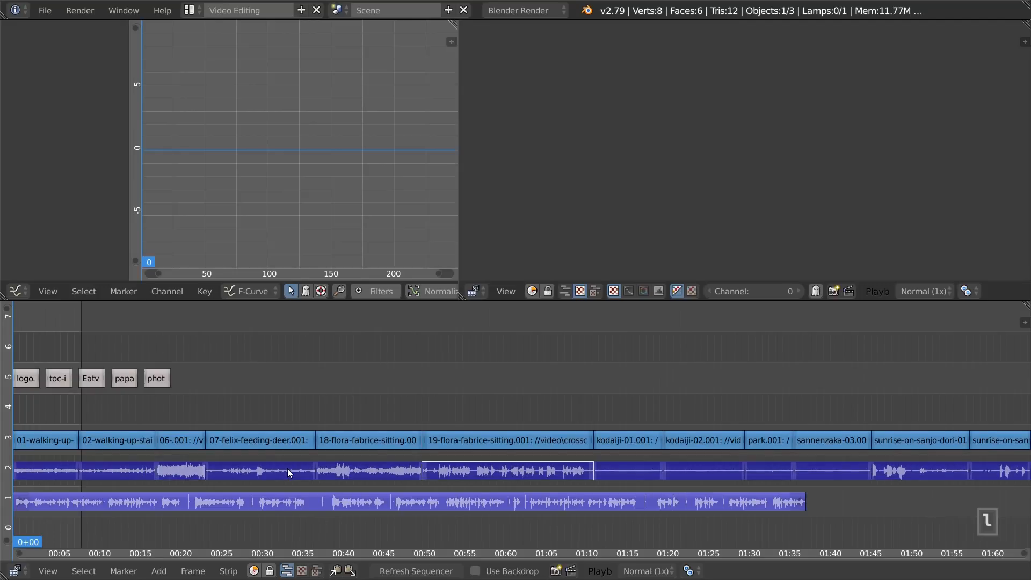
key(alt+w)
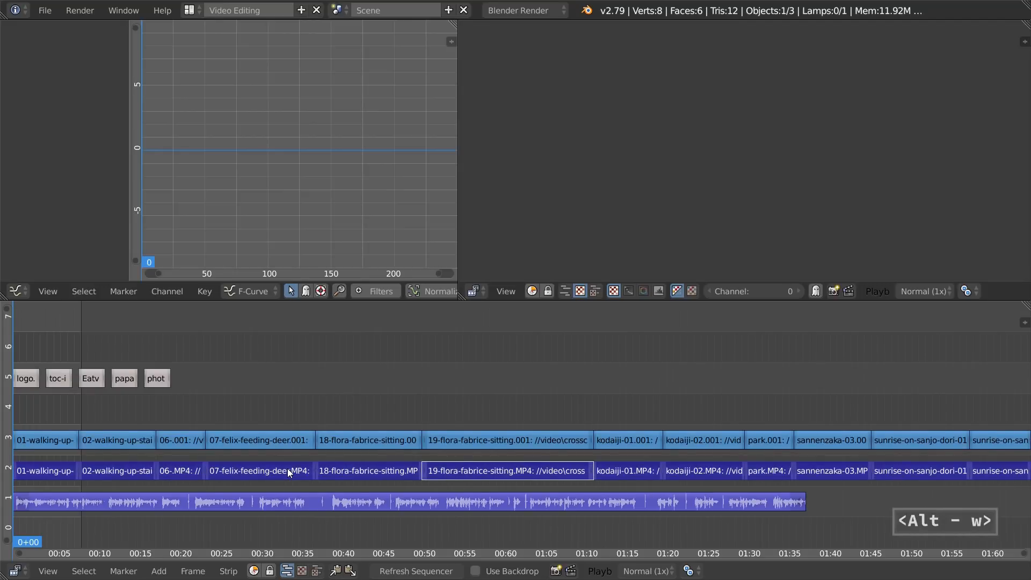
key(alt+w)
key(alt+w)
Step: Try trimming the start of the sixth video strip on channel 3, and undo the trim
ctrl+click(478, 441)
ctrl+drag(478, 441, 374, 522)
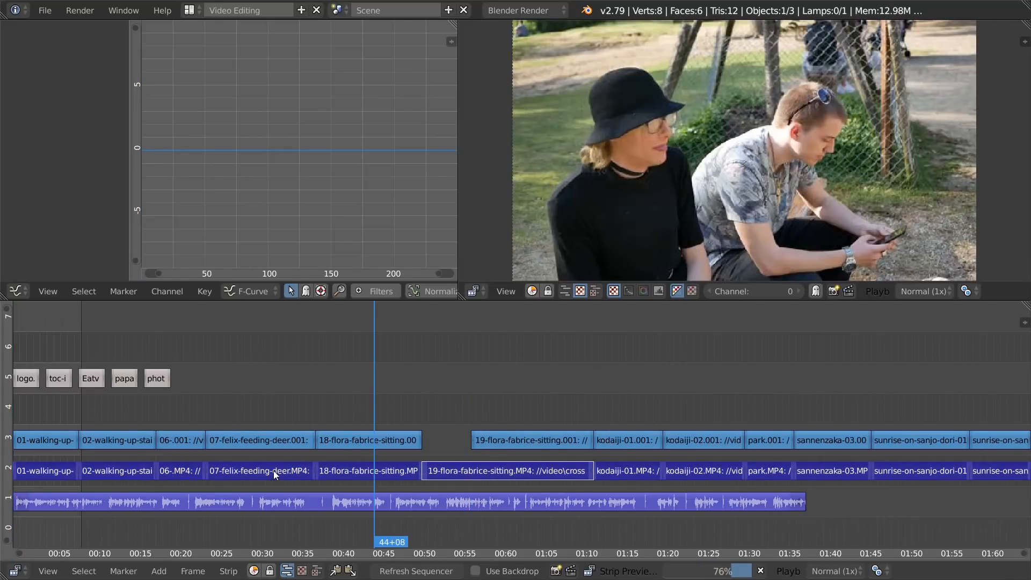
key(ctrl+z)
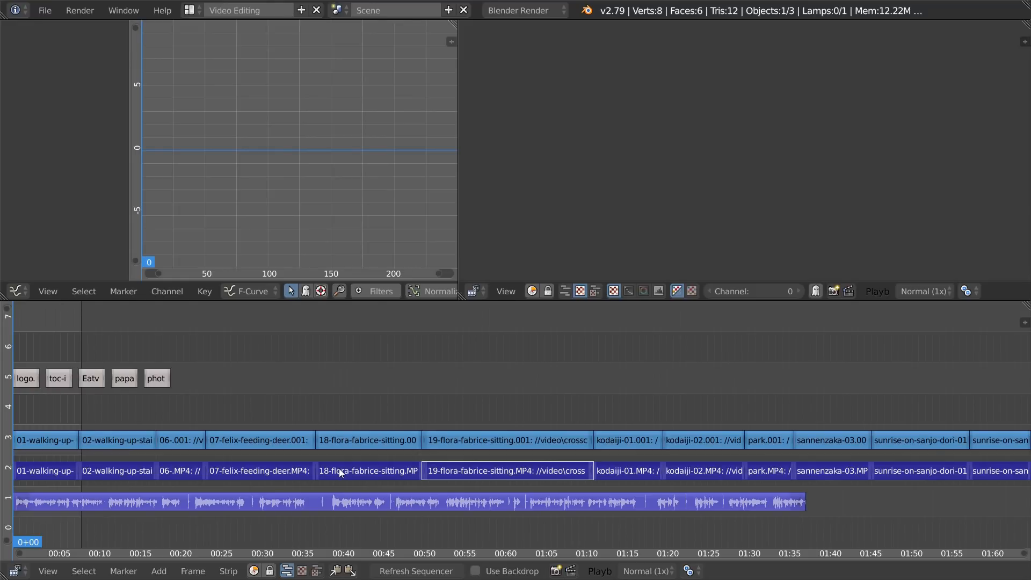
Step: Delete the selected audio strips on channel 2 and select all connected video strips on channel 3
key(x)
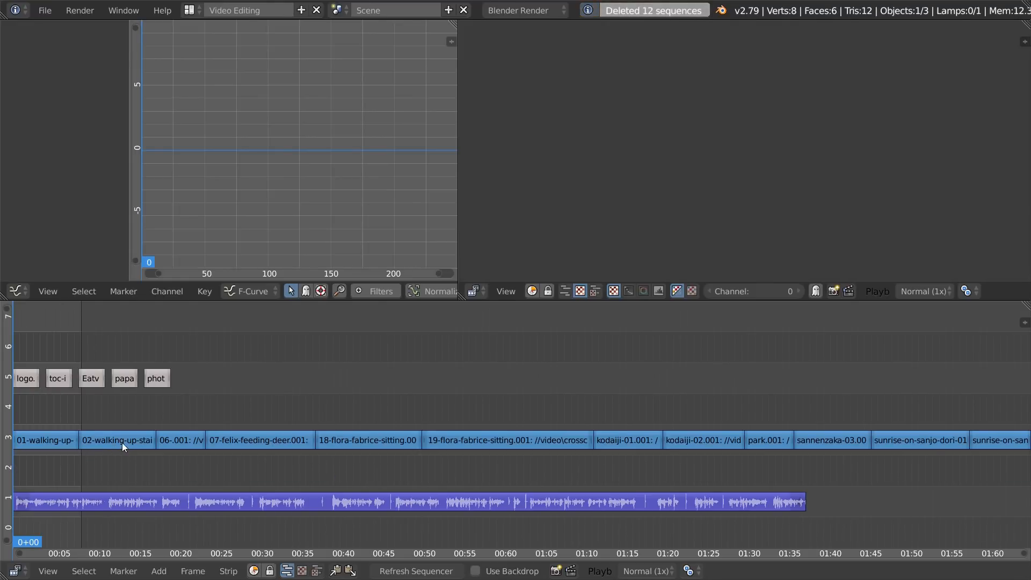
key(l)
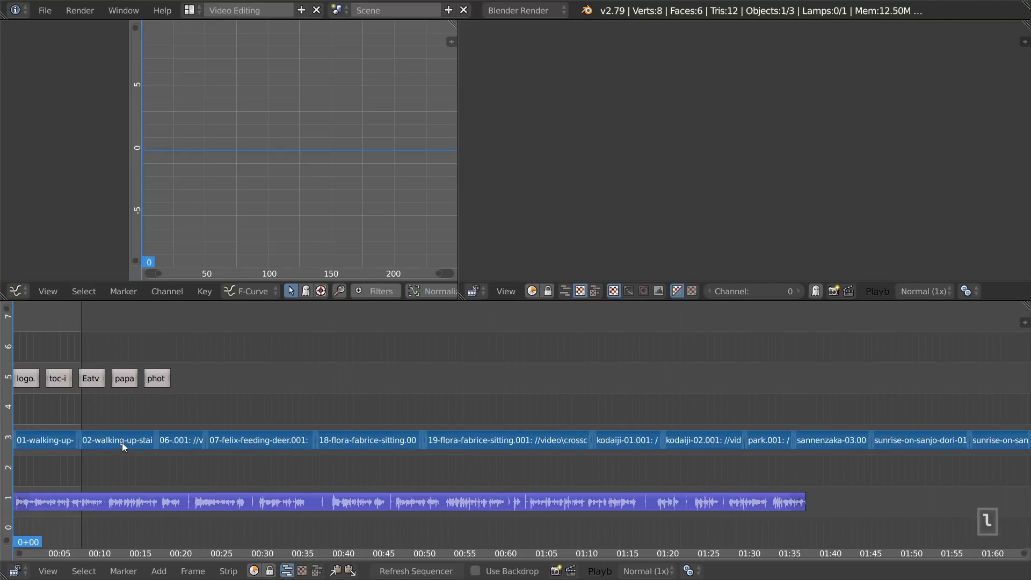
Step: Scrub over the beginning of the timeline and play the sequence to preview the picture strips
drag(18, 337, 22, 346)
drag(78, 425, 123, 419)
key(alt+a)
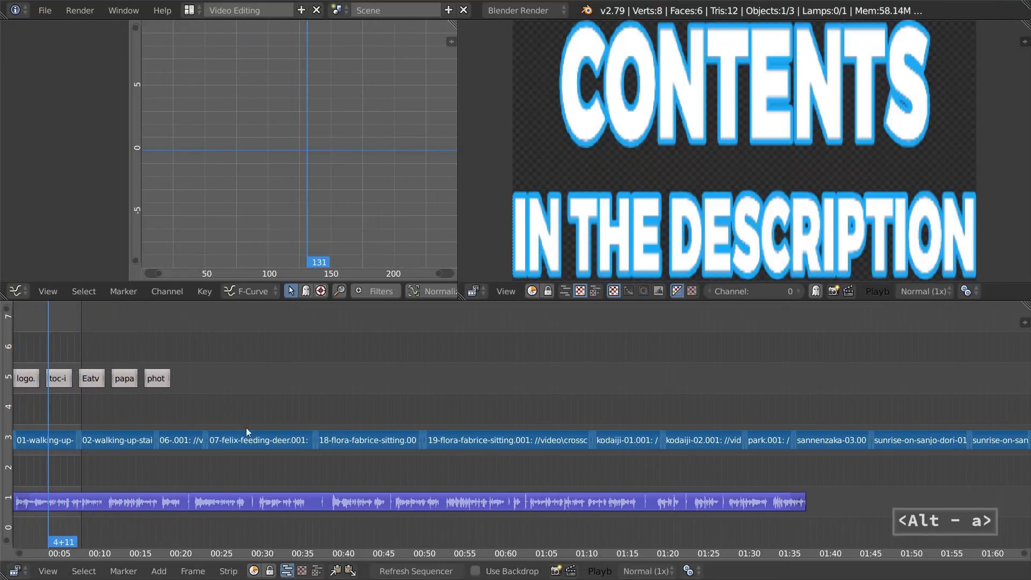
Step: Select all strips in the sequence and set the preview range to cover them
key(a)
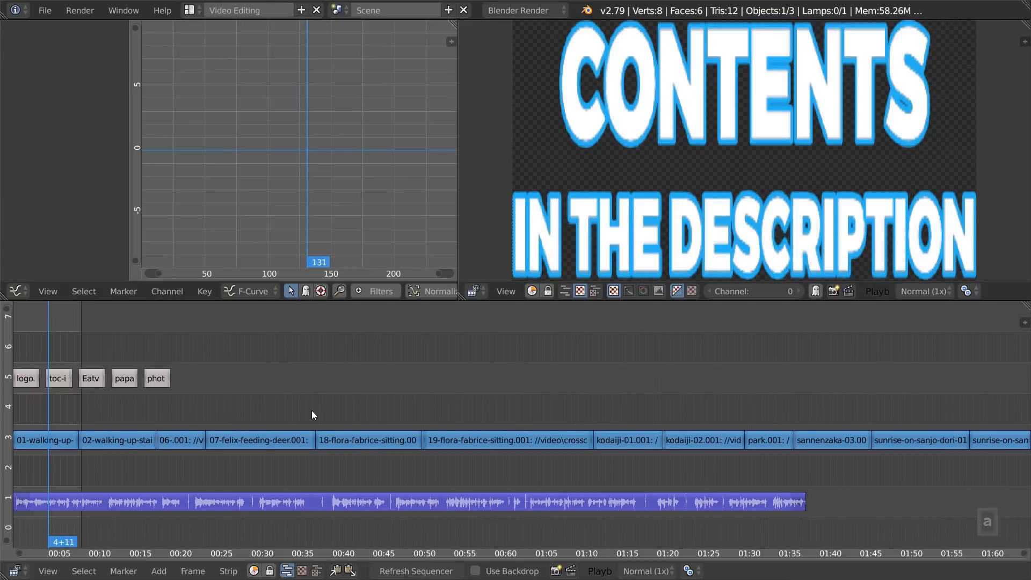
key(a)
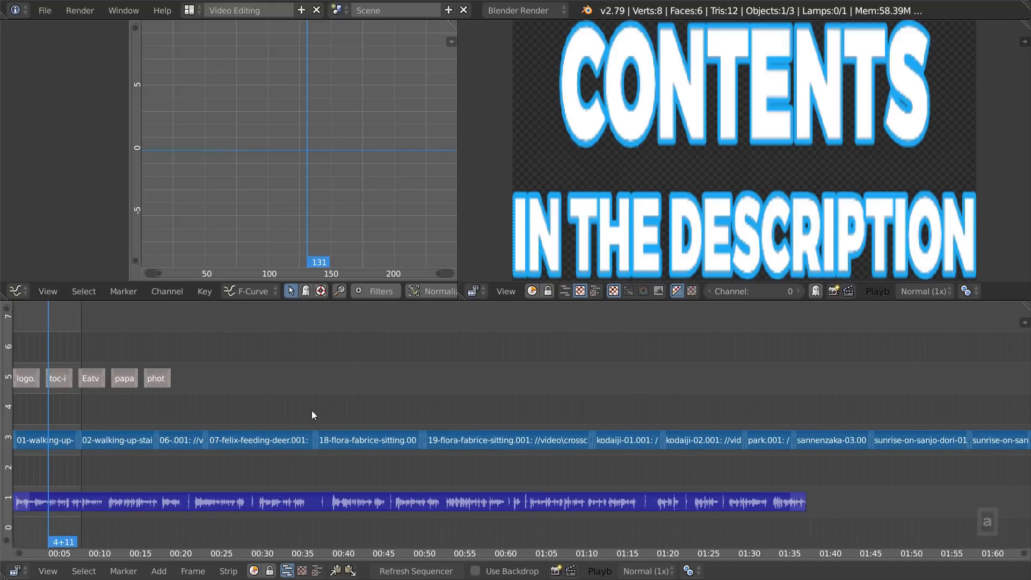
key(ctrl+alt+p)
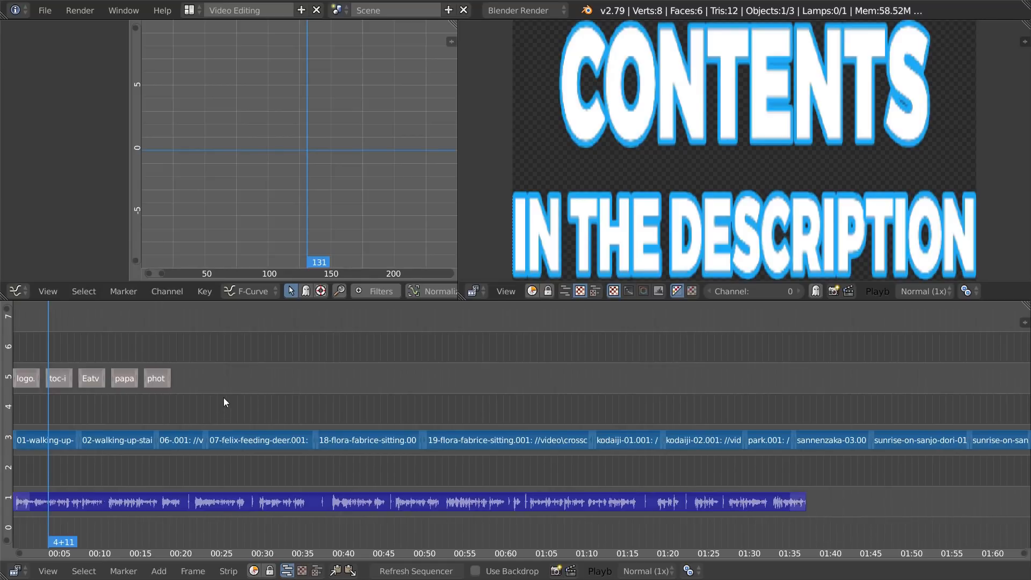
Step: Box-select the three video strips from strip 18 to kodaiji-01 on channel 3 and limit the preview range to them
key(b)
drag(232, 393, 486, 463)
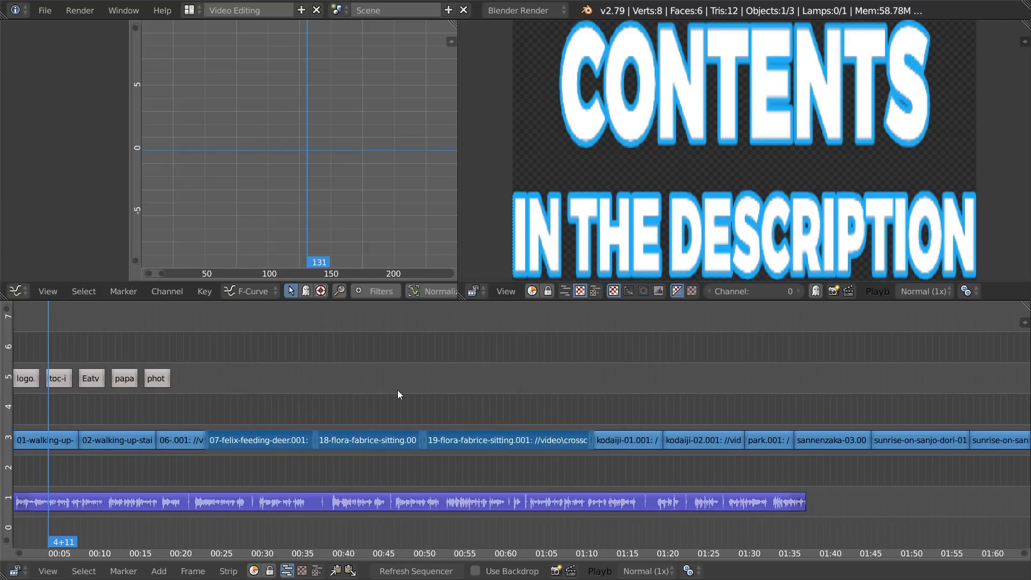
key(b)
drag(373, 386, 619, 456)
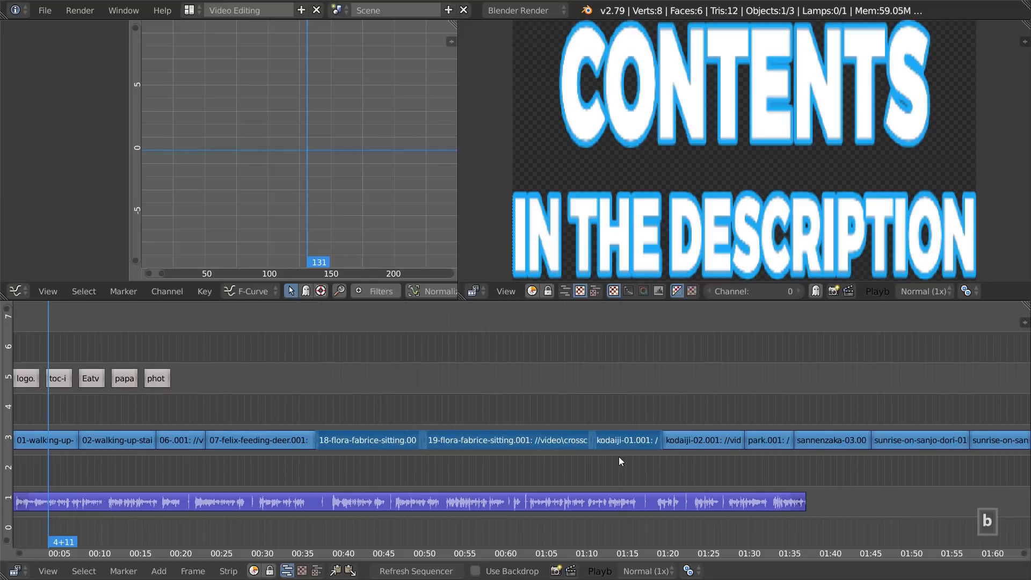
key(ctrl+alt+p)
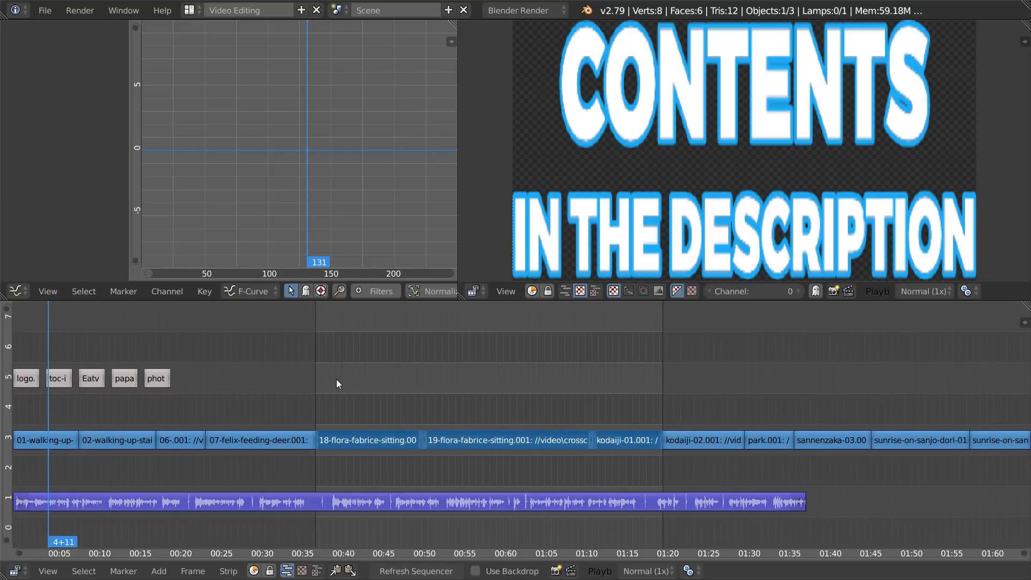
Step: Limit the preview range to the single long strip numbered 19 on channel 3 and play it back
key(alt+a)
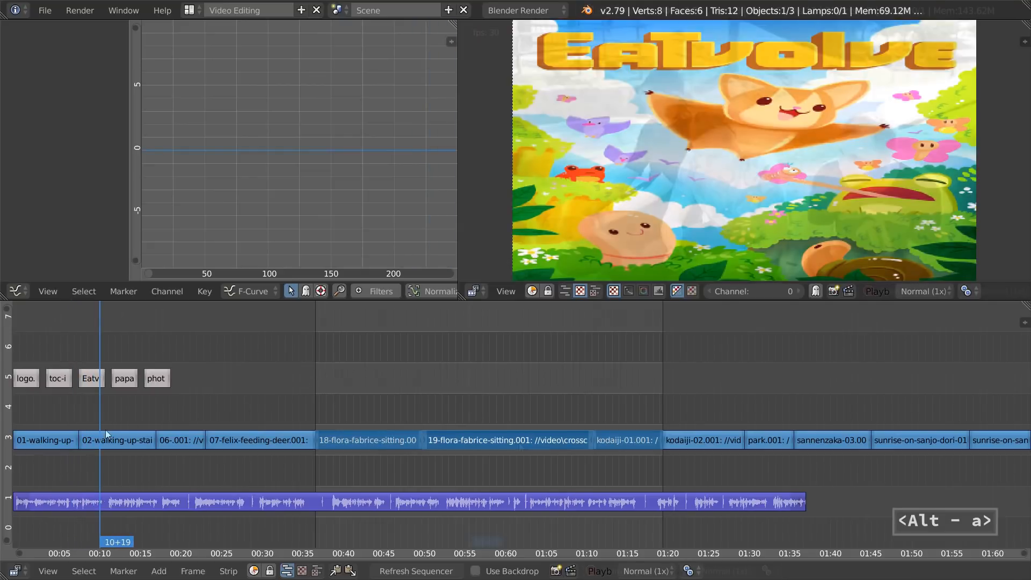
click(314, 363)
click(402, 396)
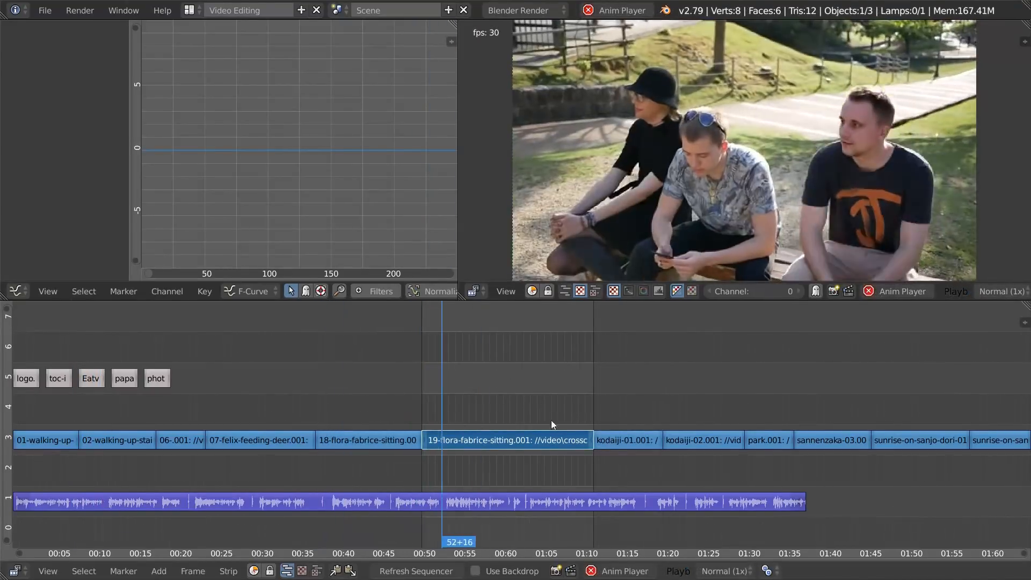
key(alt+a)
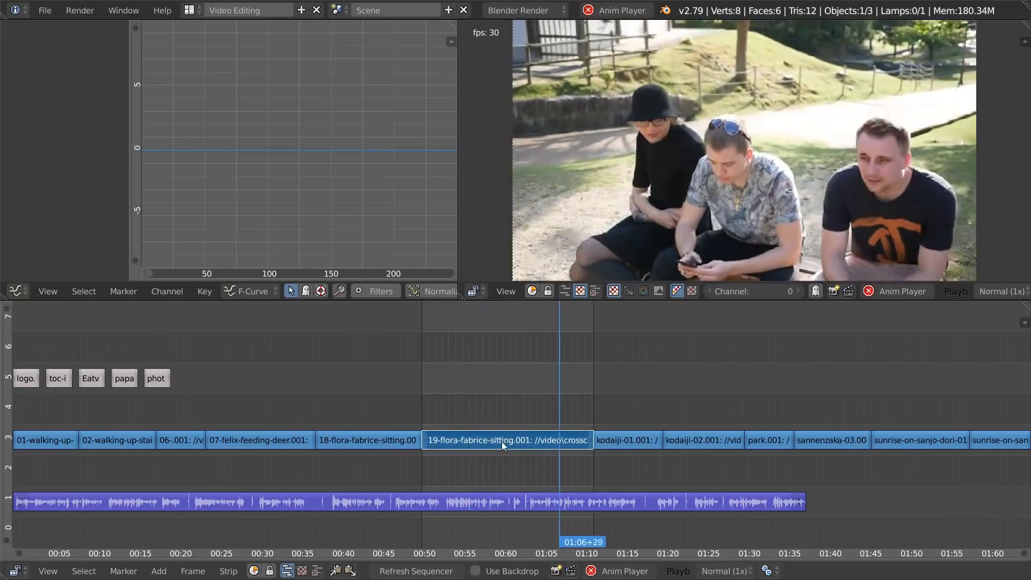
Step: Cut the long strip numbered 19 in two places and play back only its middle piece as the preview range
ctrl+click(494, 442)
ctrl+click(457, 444)
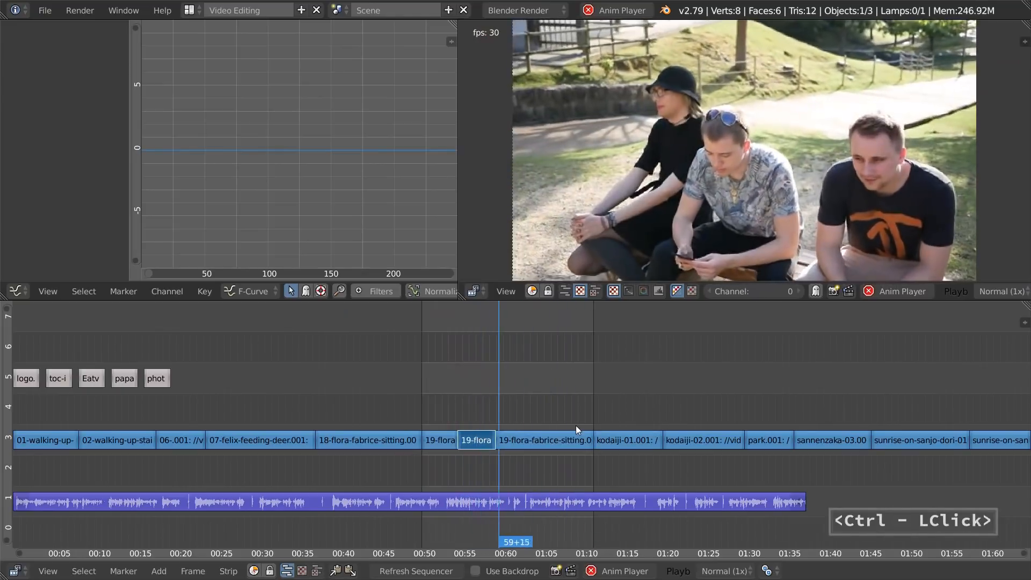
key(ctrl+alt+p)
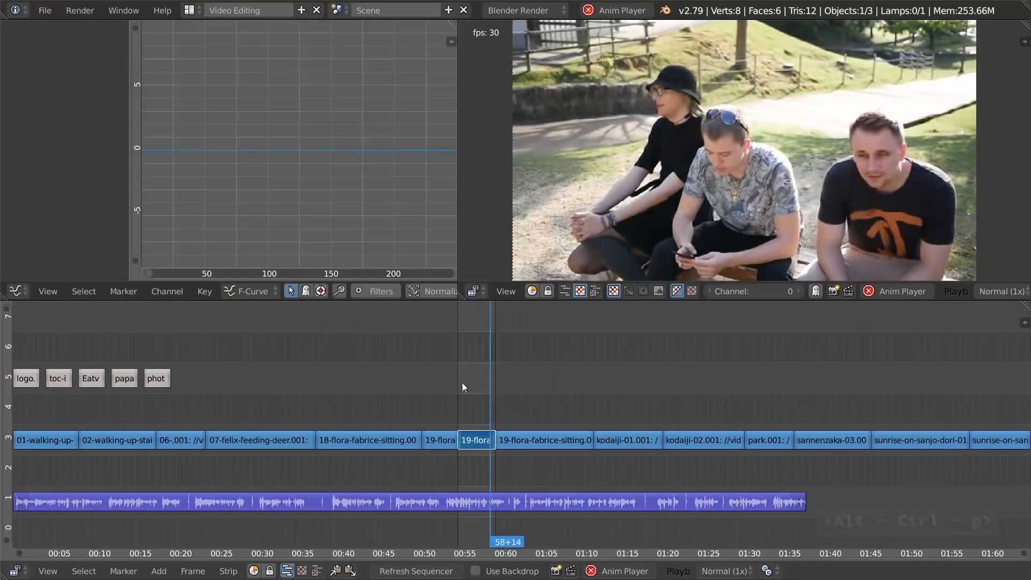
key(alt+a)
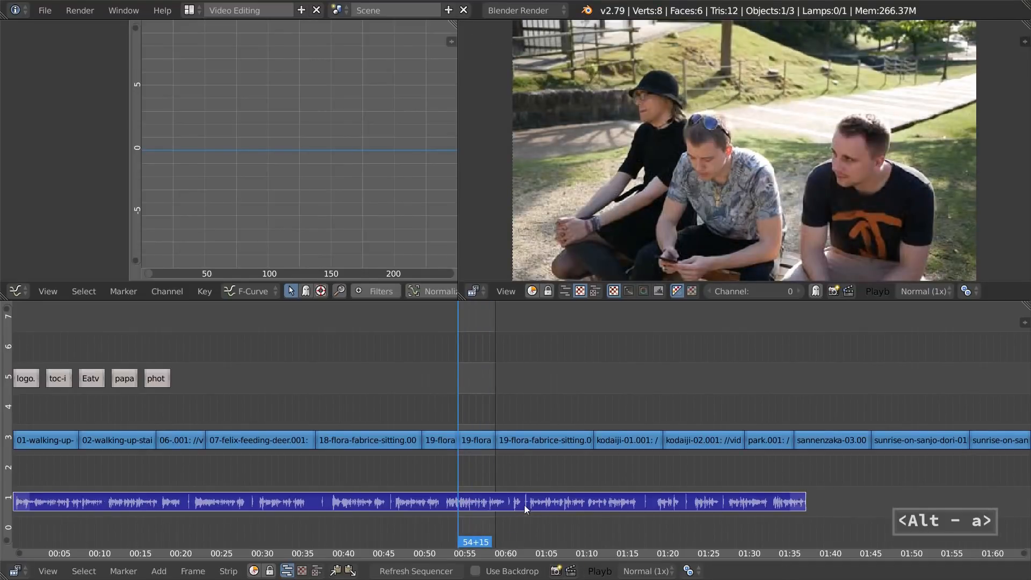
Step: Set the preview range to the audio strip on channel 1, and select all strips to extend the range over everything
key(ctrl+alt+p)
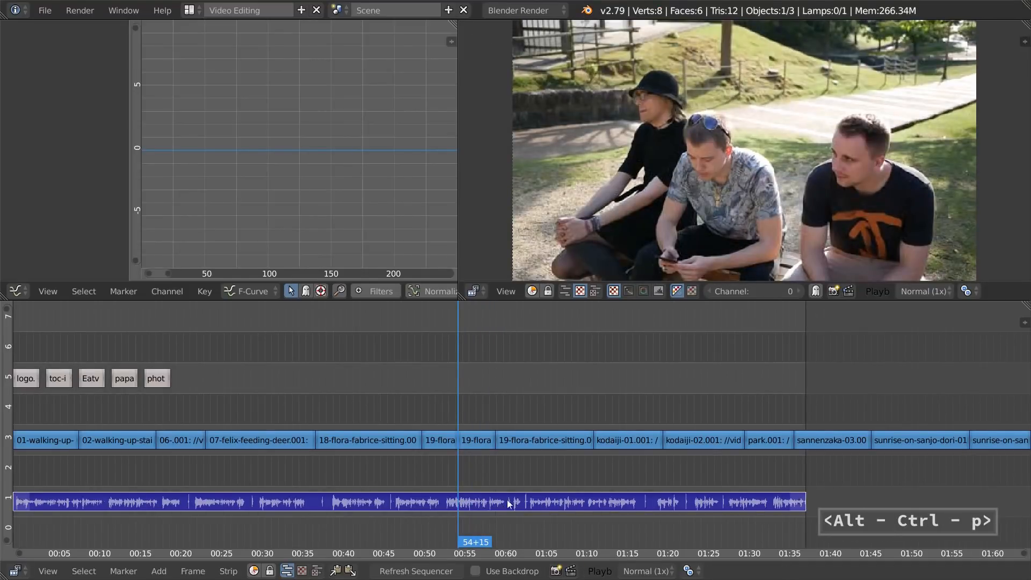
key(a)
key(a)
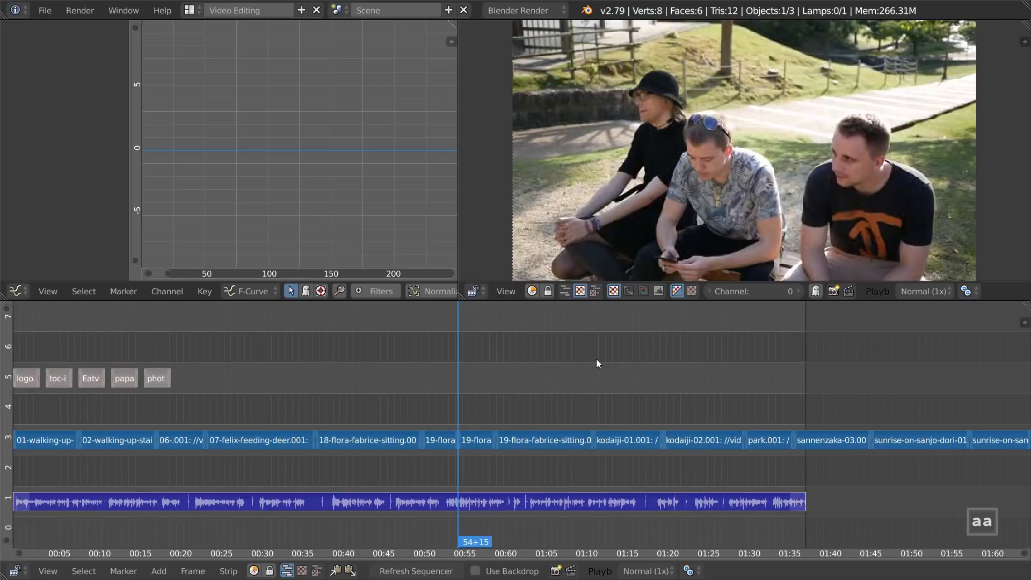
Step: Scrub over the picture strips on channel 5 and select all five, making the logo strip active
mouse_move(135, 375)
mouse_down()
mouse_move(27, 367)
mouse_move(118, 364)
mouse_up()
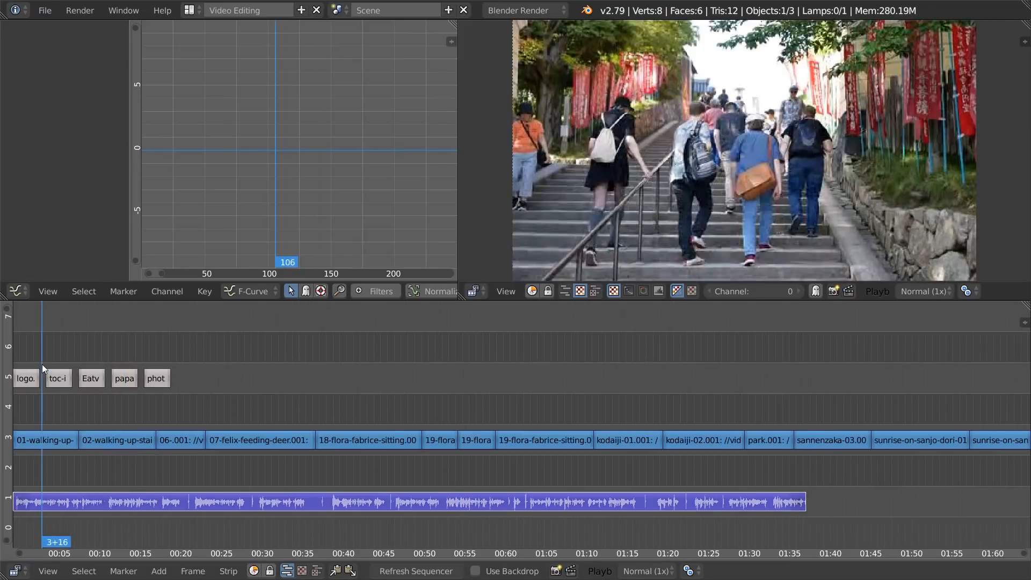
drag(171, 359, 95, 381)
key(b)
drag(19, 394, 196, 341)
shift+right_click(16, 380)
shift+right_click(21, 379)
Step: Add a transform effect to each of the five selected picture strips and scrub over them to check the result
drag(28, 347, 154, 357)
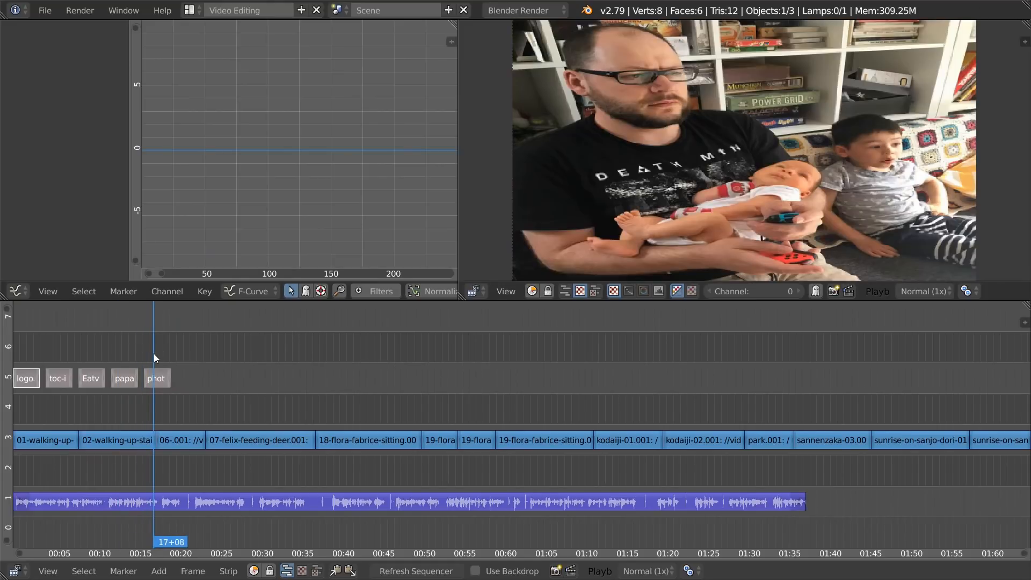
click(96, 352)
drag(46, 345, 156, 354)
key(t)
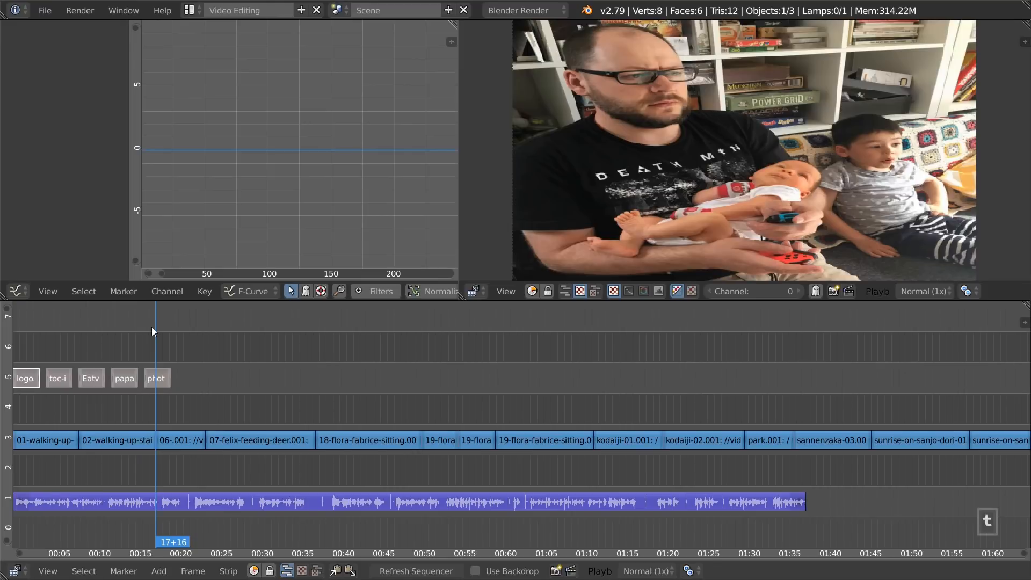
middle_drag(71, 385, 89, 395)
mouse_move(102, 326)
mouse_down()
mouse_move(55, 326)
mouse_move(193, 325)
mouse_move(112, 333)
mouse_up()
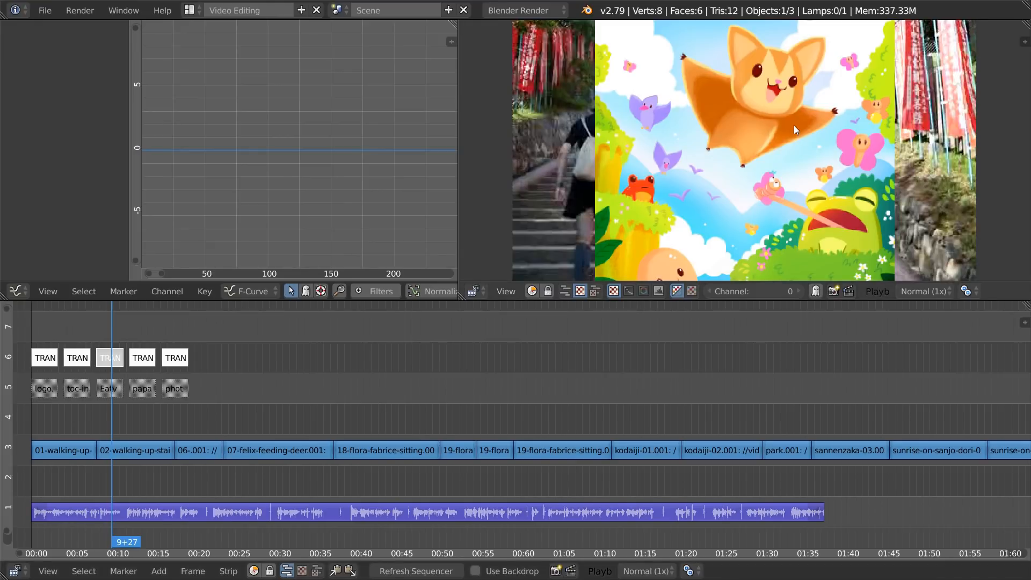
Step: Switch to the file manager and open Eatvolve_poster_final.png from the project's img\eatvolve folder
key(alt+Tab)
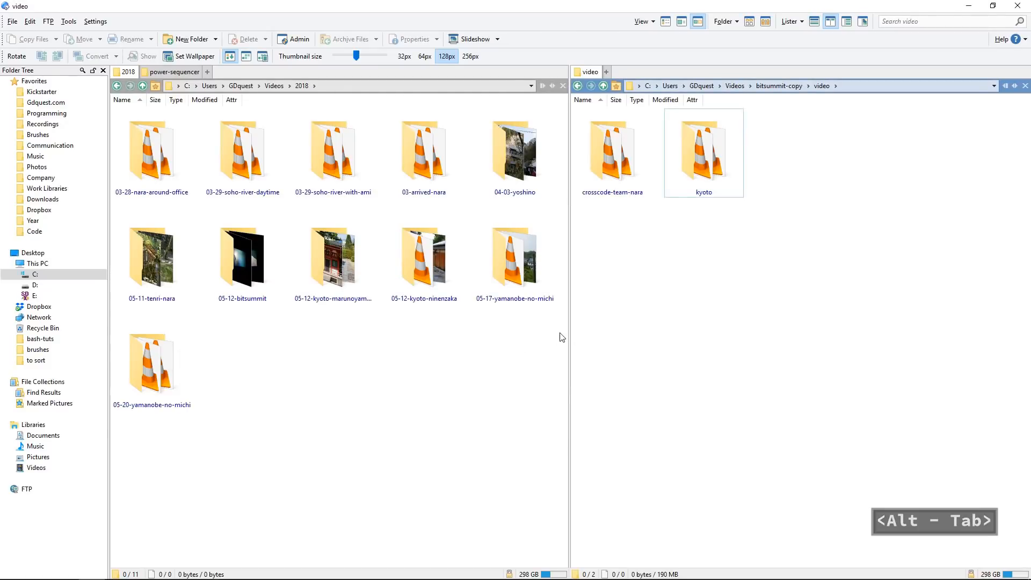
key(BackSpace)
double_click(718, 168)
double_click(616, 161)
double_click(612, 156)
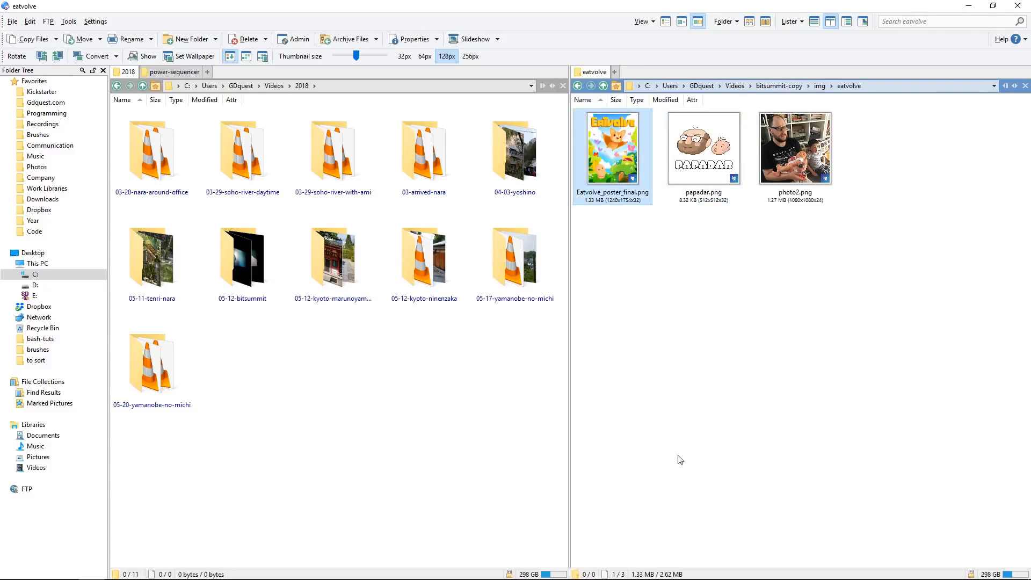
Step: Zoom out and in on the Eatvolve poster to examine its proportions, close the image viewer and return to Blender
scroll(739, 246, down, 5)
scroll(642, 279, up, 2)
scroll(451, 125, down, 2)
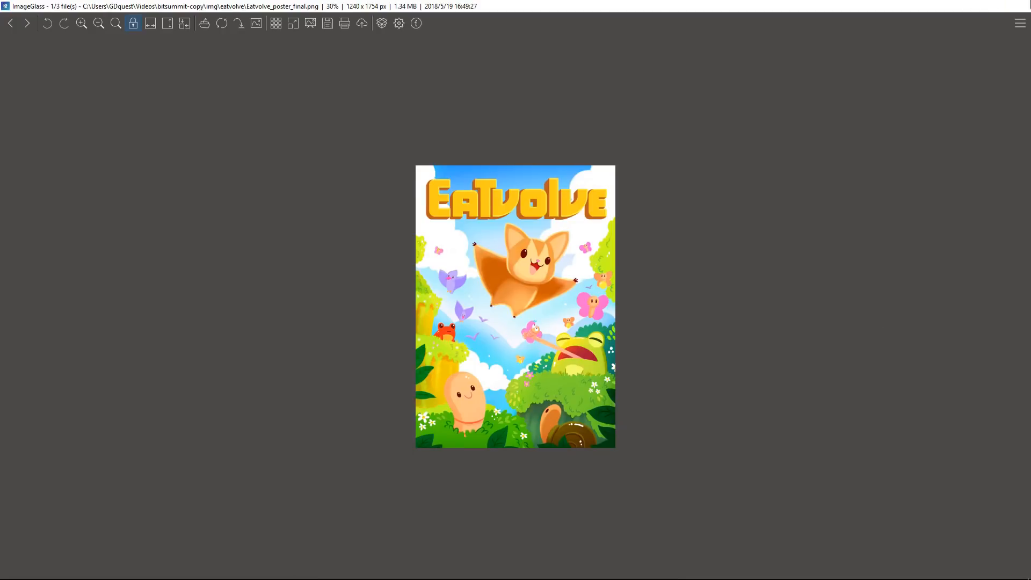
click(1018, 5)
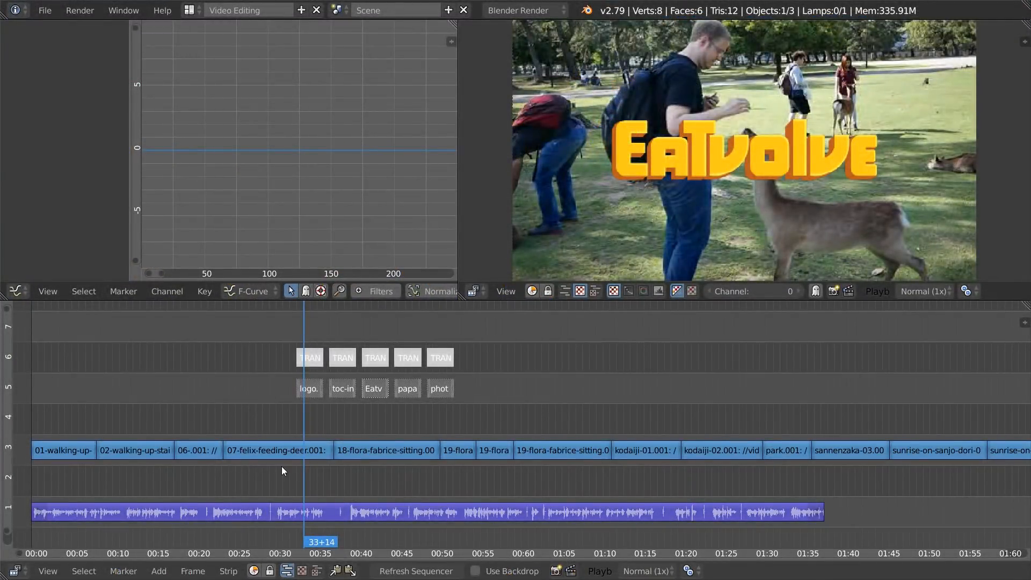
Step: Place the playhead at 12+20 and select the 02-walking-up-stairs strip on channel 3
right_click(288, 452)
click(134, 400)
right_click(128, 452)
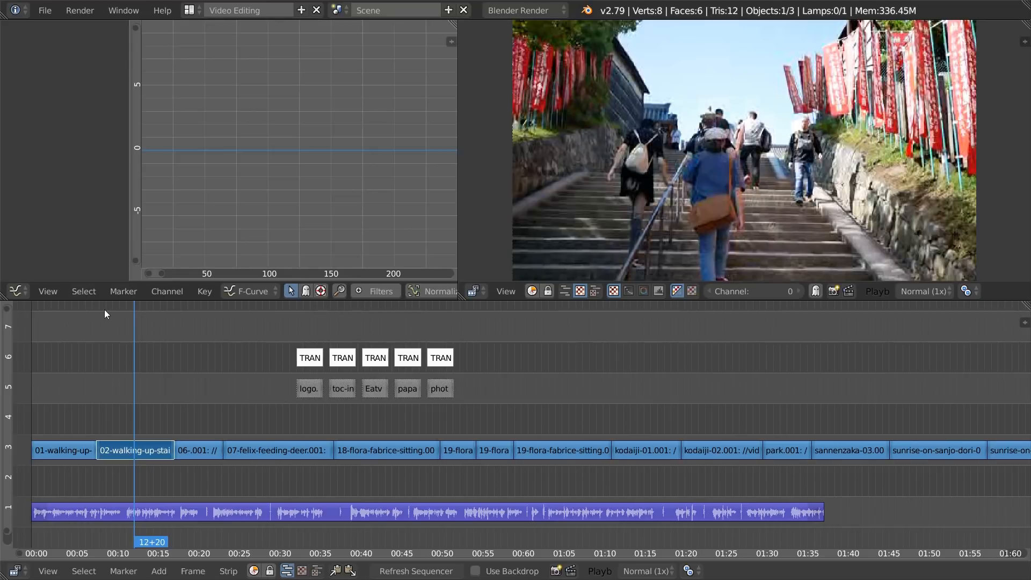
Step: Switch the Graph Editor area to Properties to examine the render resolution and frame rate, and restore the Graph Editor
click(27, 294)
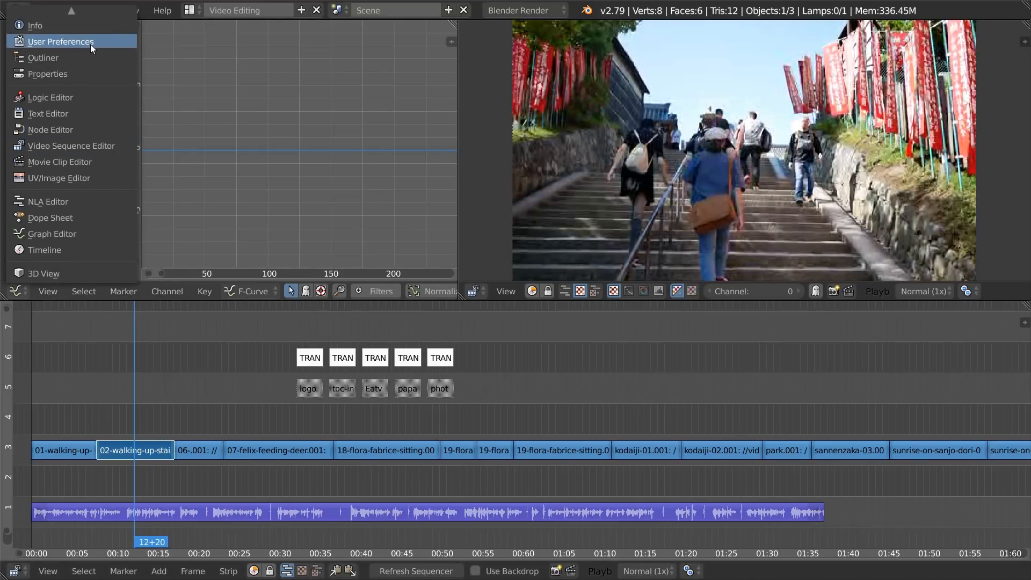
click(62, 74)
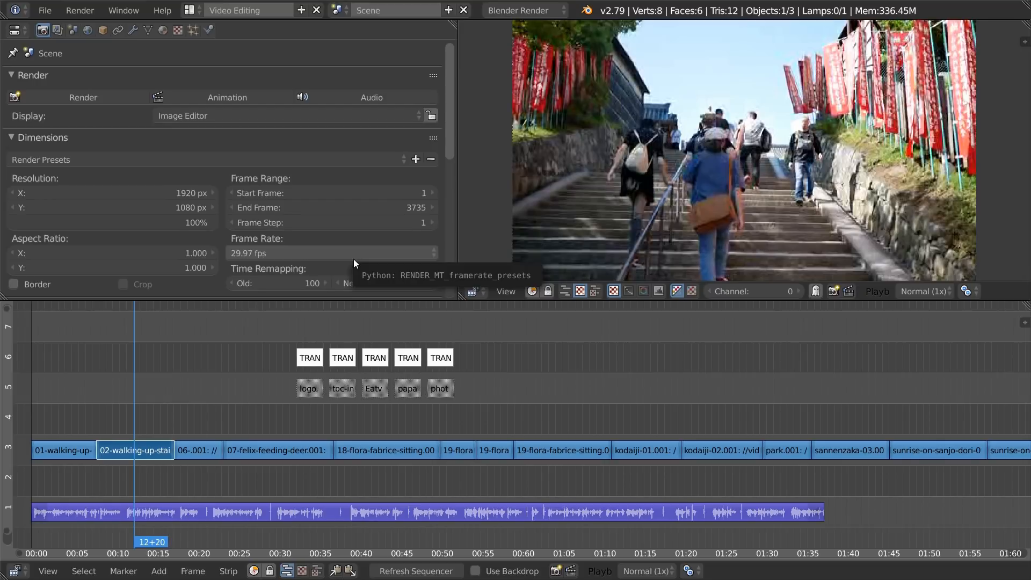
right_click(543, 447)
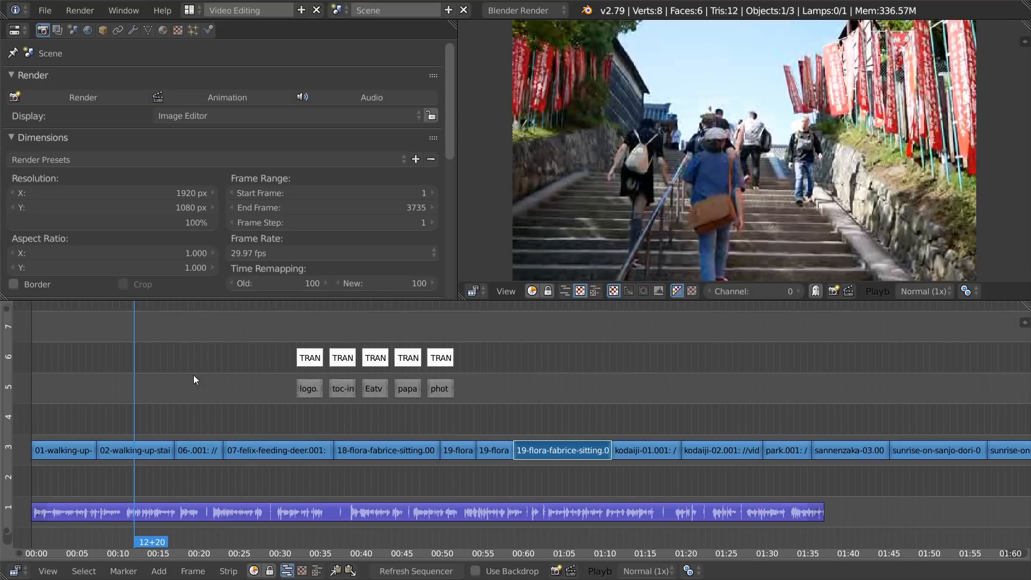
right_click(207, 457)
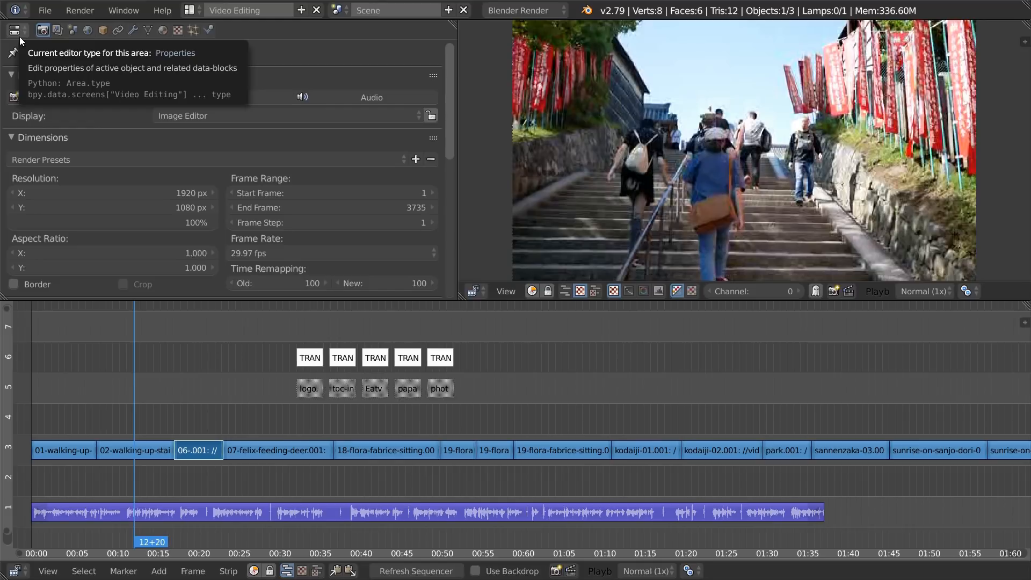
key(F10)
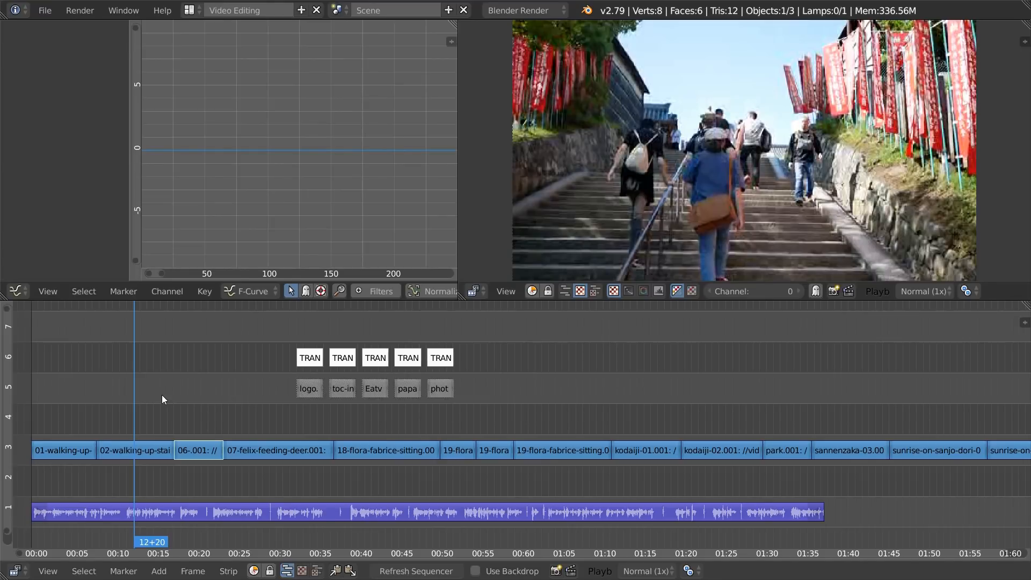
Step: Scrub through the video strips on channel 3 and over the logo and contents pictures to examine the composited result
drag(211, 394, 259, 388)
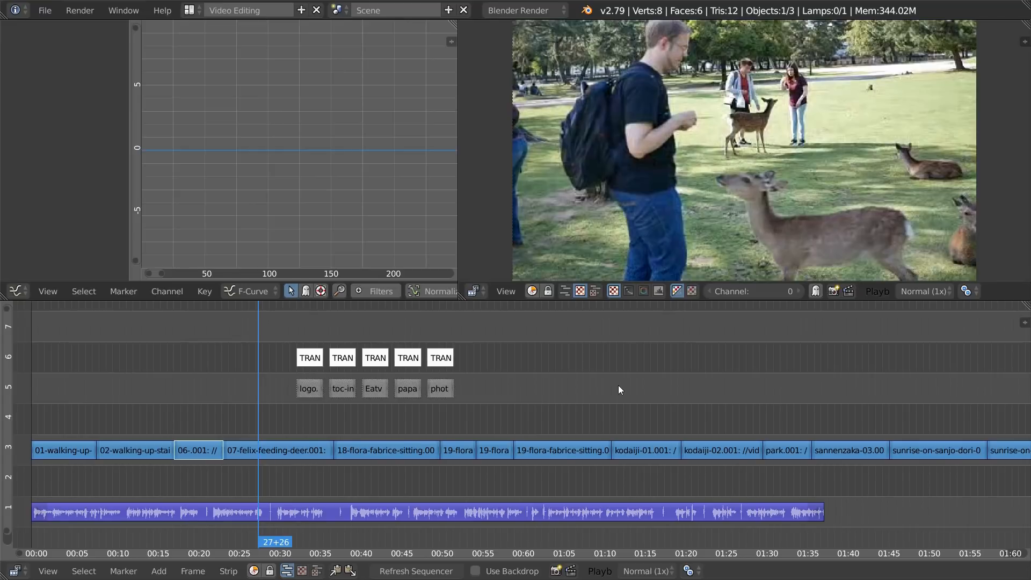
drag(617, 385, 556, 385)
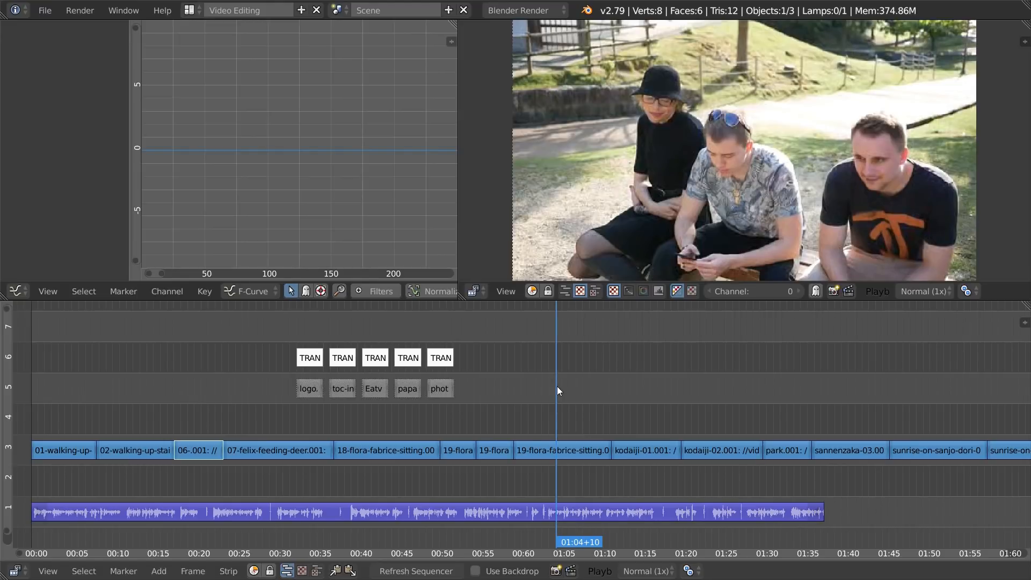
click(220, 391)
click(256, 381)
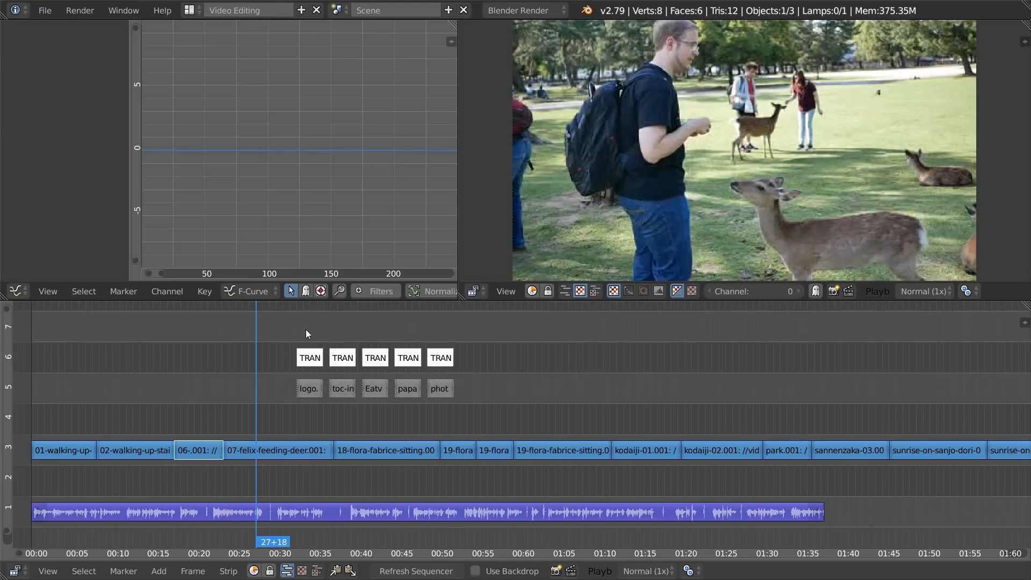
click(317, 322)
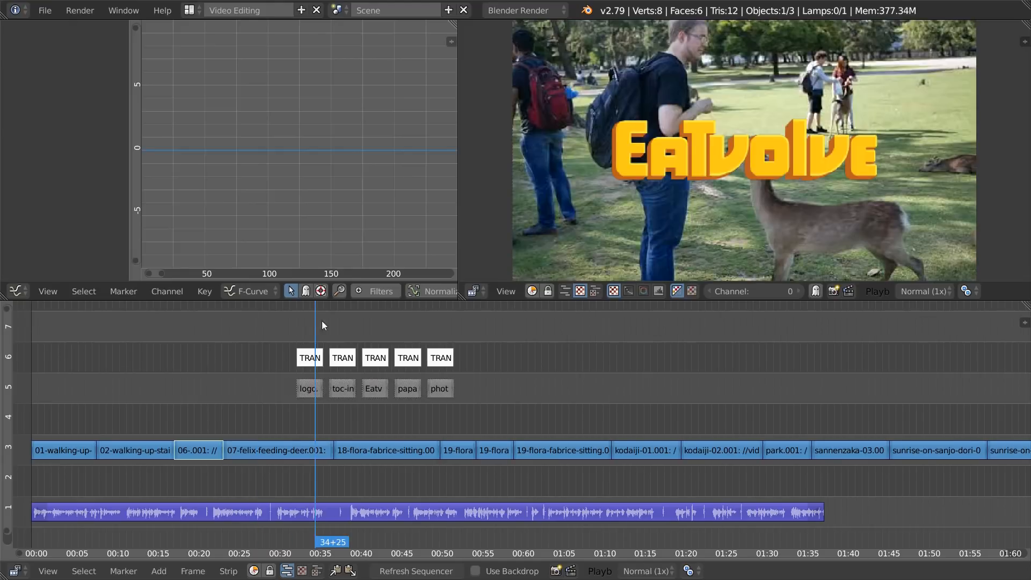
click(346, 320)
drag(342, 327, 310, 323)
Step: Select the logo and contents picture strips on channel 5 and show the strip properties down to the Proxy/Timecode settings
right_click(311, 387)
shift+right_click(342, 388)
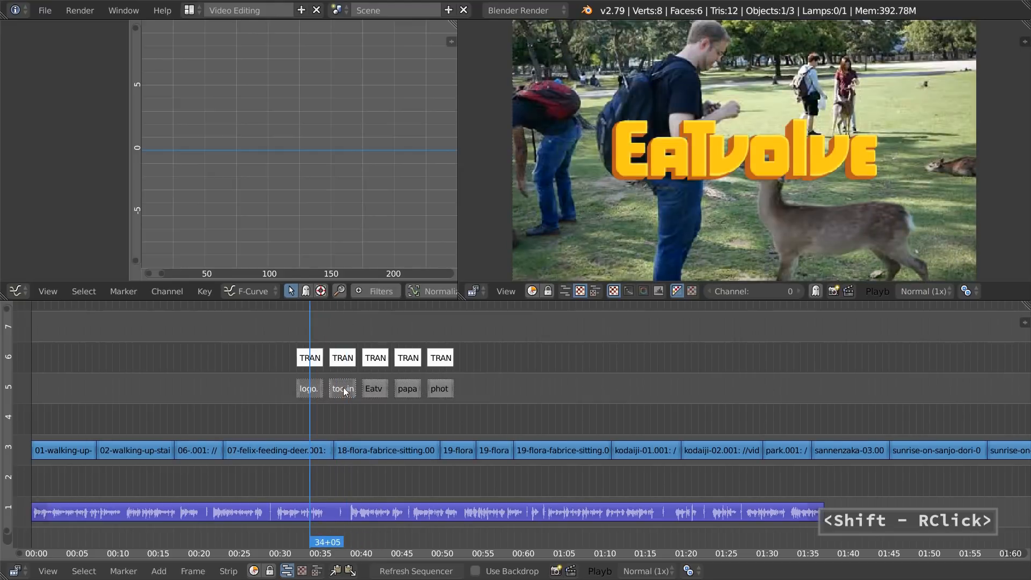
key(n)
scroll(950, 430, down, 12)
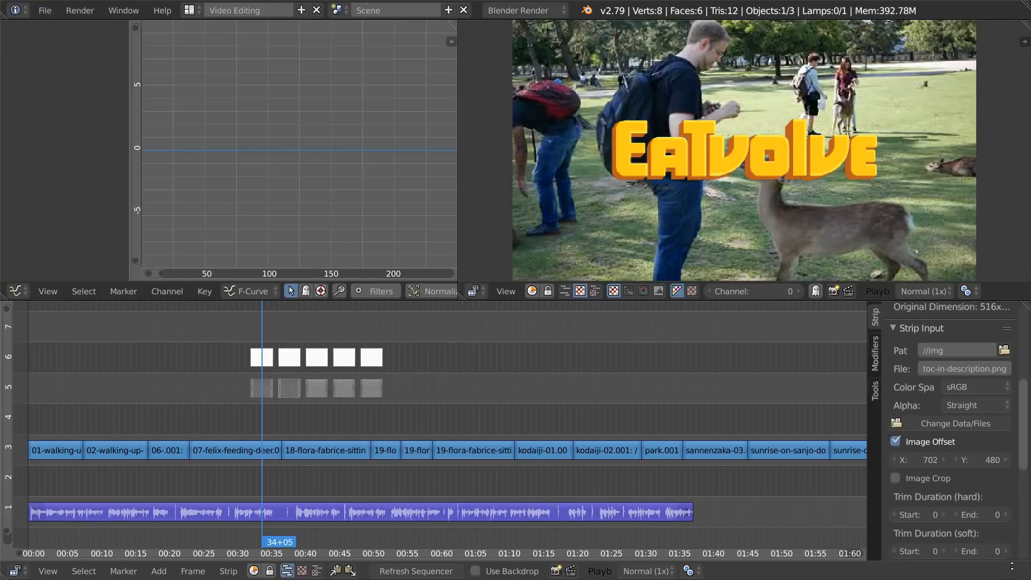
scroll(940, 483, down, 1)
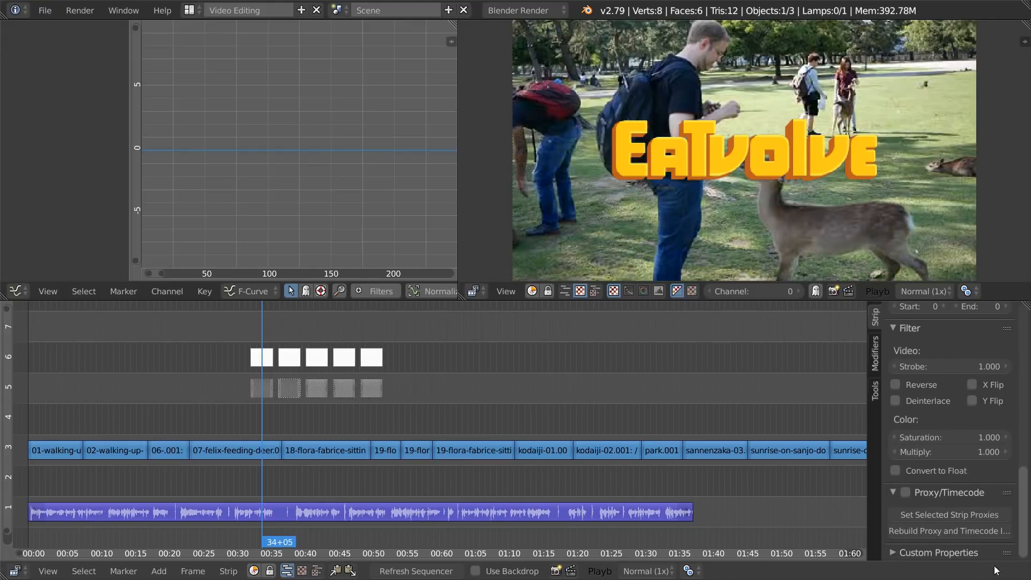
Step: Set 25% proxies on the selected logo and contents picture strips and rebuild their proxy and timecode data
click(930, 513)
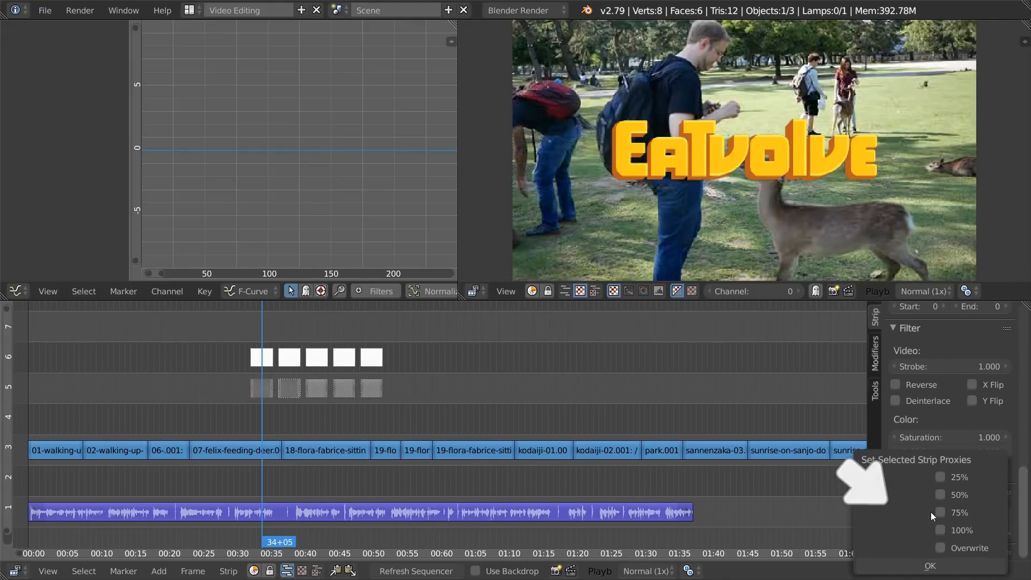
click(945, 564)
scroll(957, 436, down, 5)
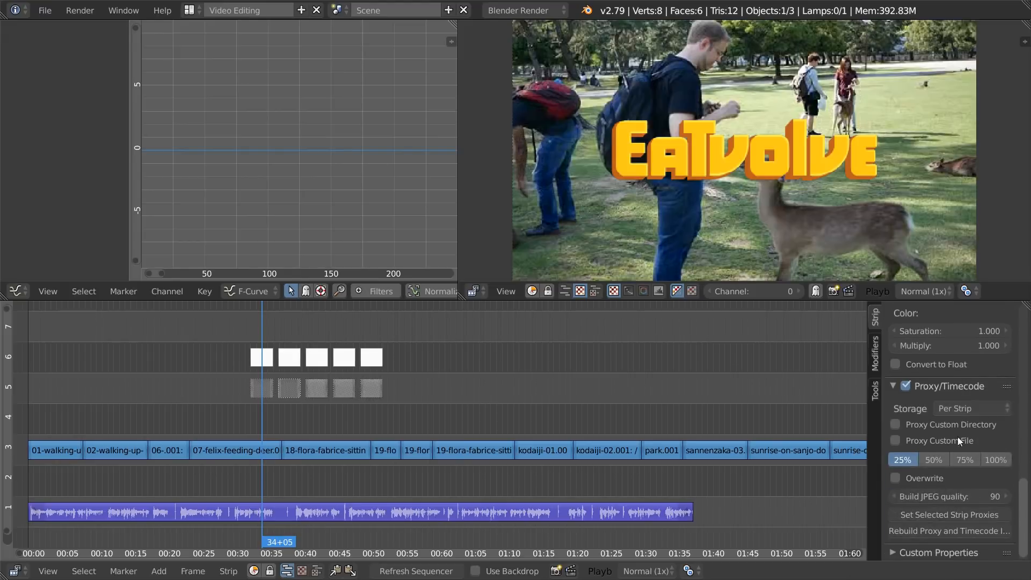
click(943, 536)
Step: Scrub between the logo and contents pictures around 34 to 38 seconds to examine how their proxies look in the preview
drag(261, 306, 284, 331)
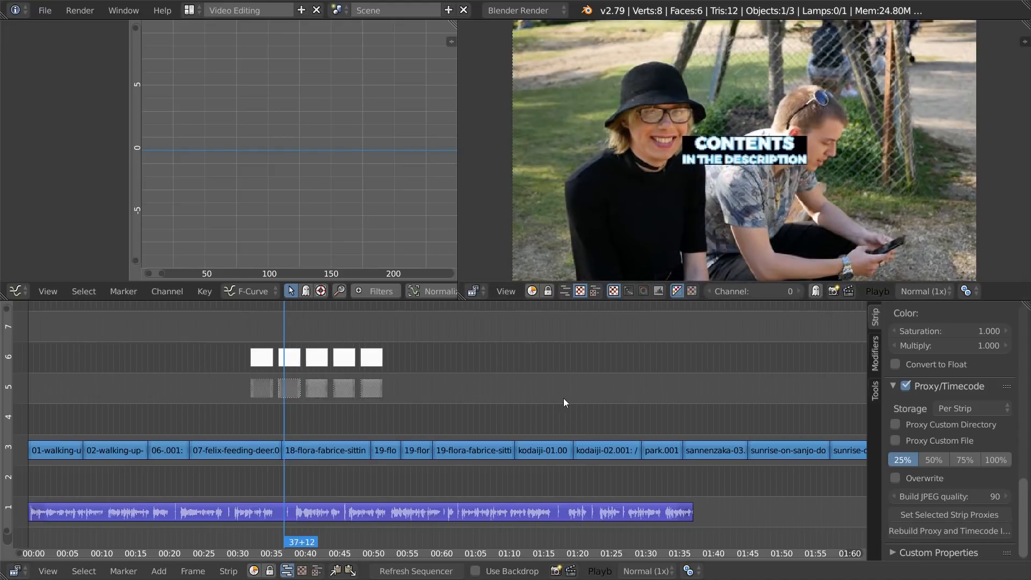
drag(315, 331, 342, 331)
click(383, 340)
click(290, 345)
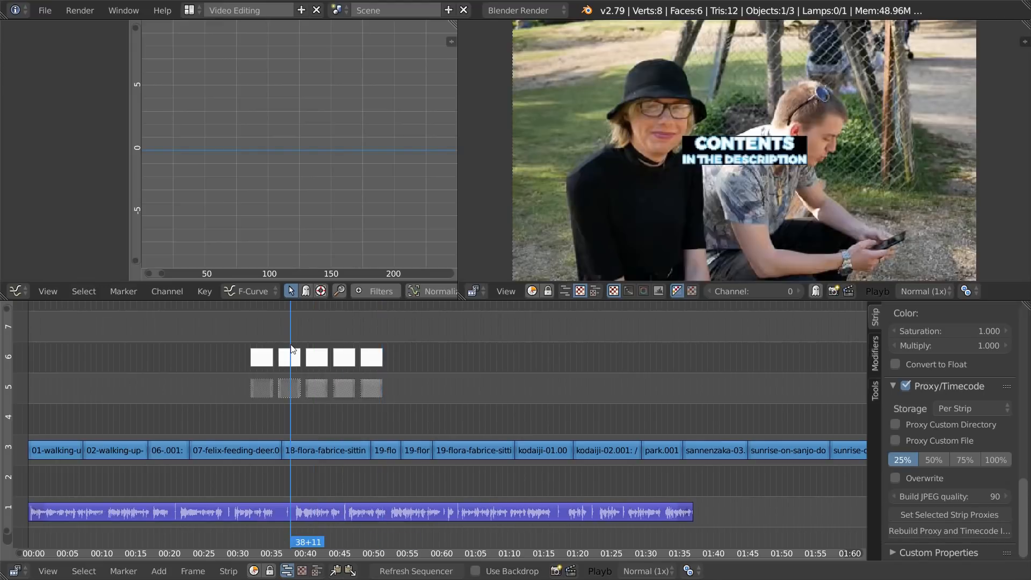
click(262, 330)
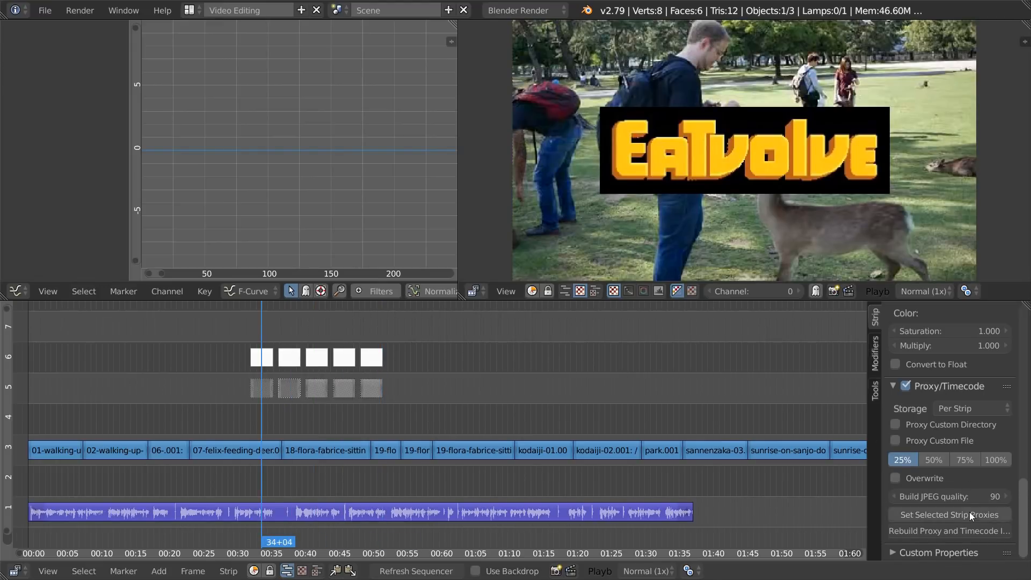
Step: Undo the proxy changes on the logo and contents picture strips and scrub over the logo again
key(ctrl+z)
key(ctrl+z)
drag(242, 308, 272, 322)
Step: Switch to the file manager and open the scripts folder inside power-sequencer
key(alt+Tab)
click(358, 464)
key(ctrl+Tab)
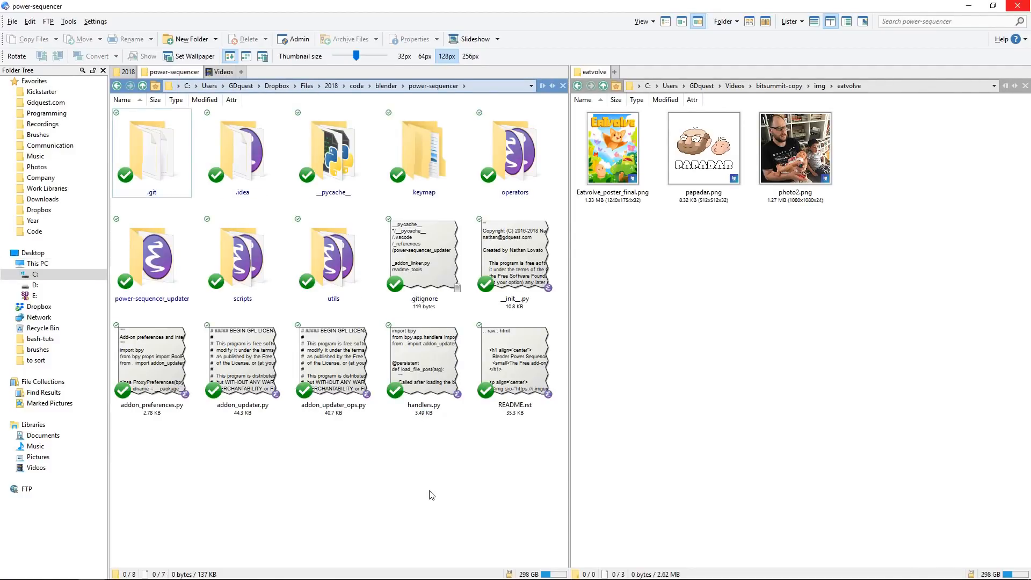
mouse_move(322, 284)
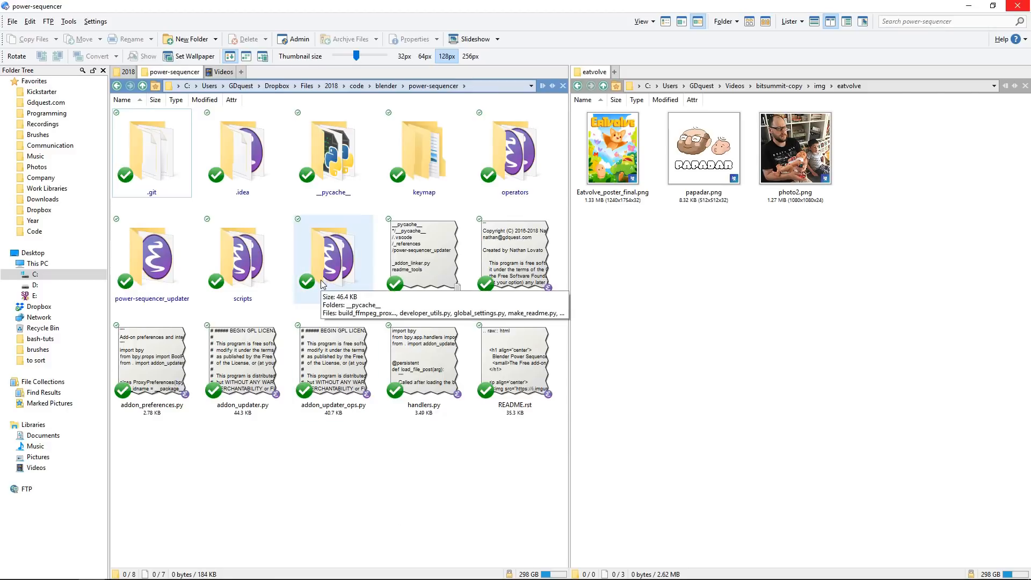
click(253, 262)
double_click(253, 262)
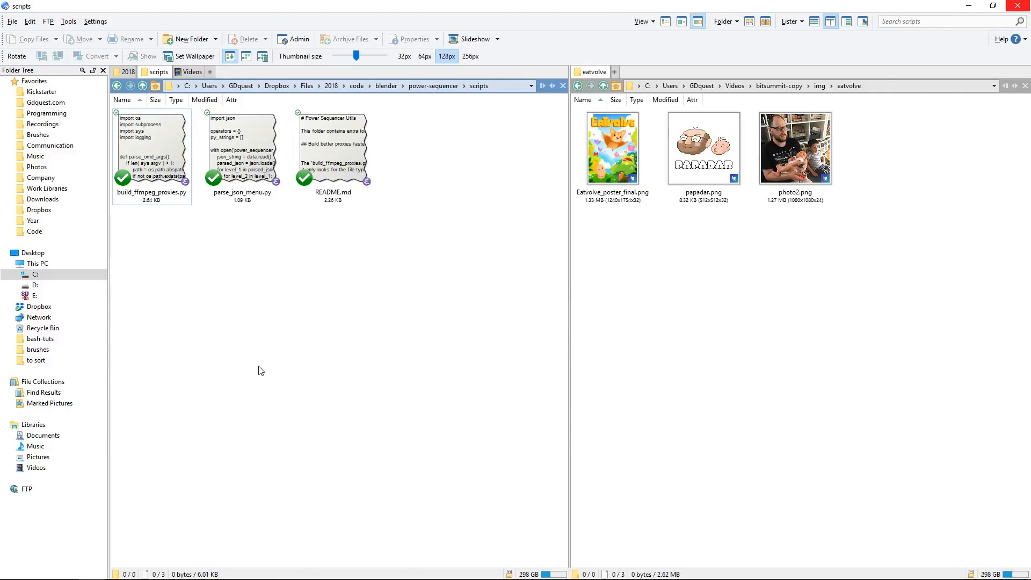
Step: Open a Cmder terminal and change its directory to the copied path of the power-sequencer/scripts folder
key(ctrl+grave)
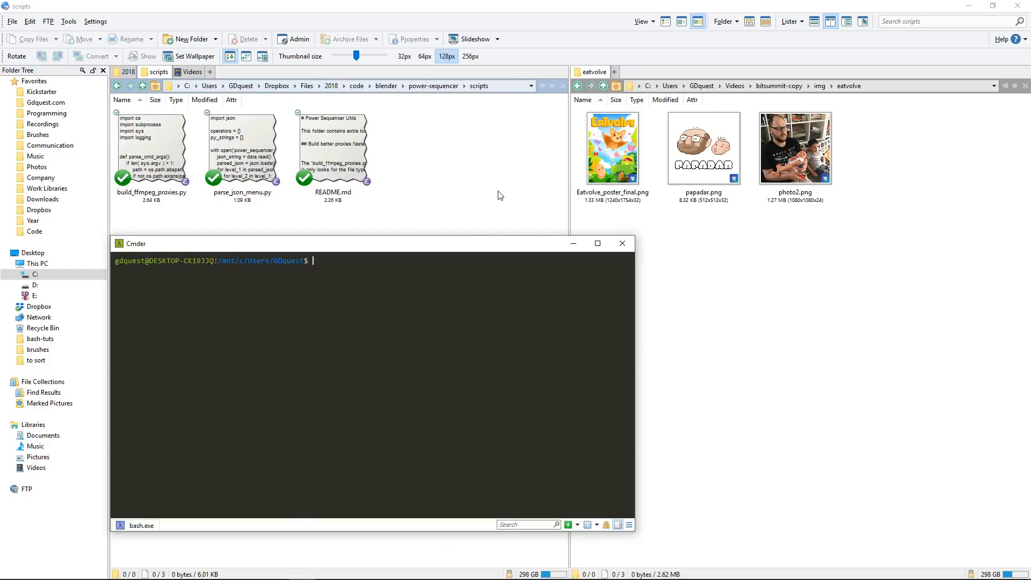
click(507, 86)
key(ctrl+c)
key(alt+Tab)
text(cd)
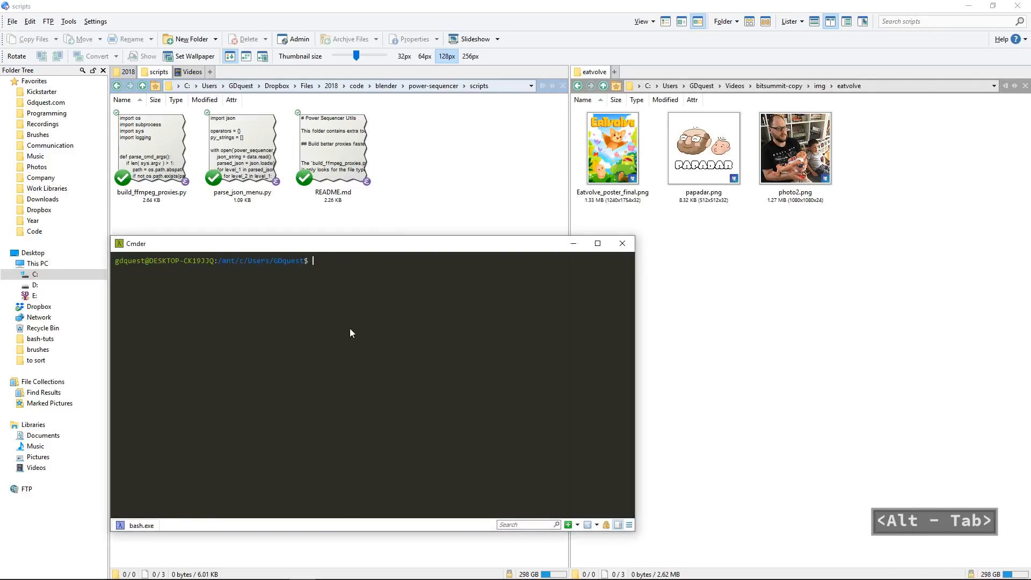
key(shift+Insert)
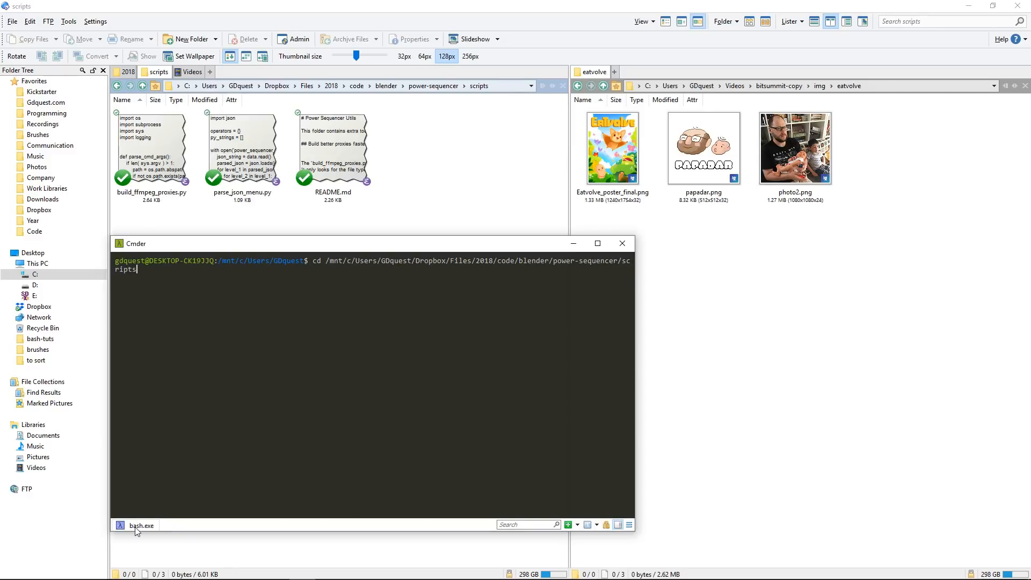
key(Return)
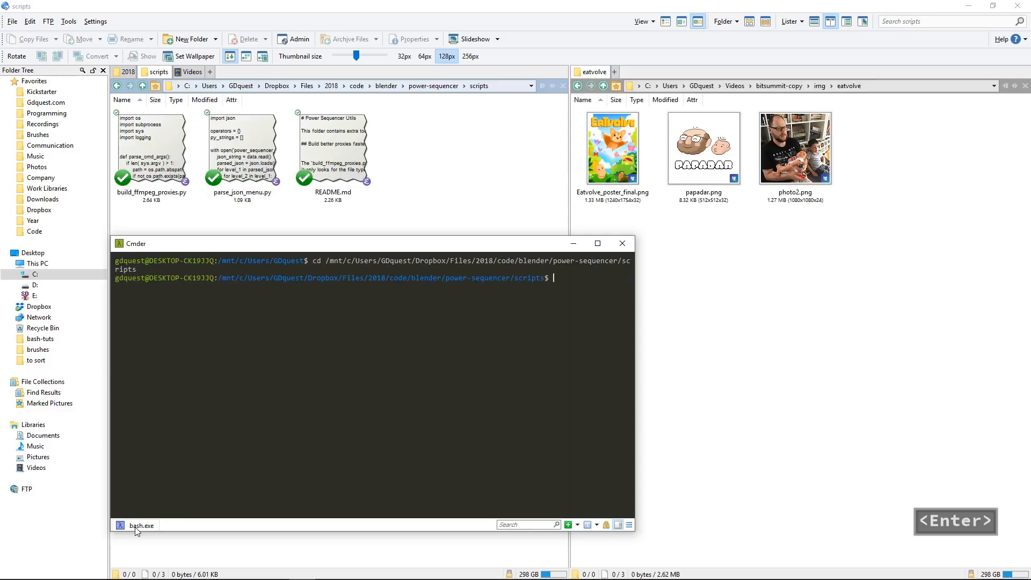
Step: Enter the command python3 build_ffmpeg_proxies.py at the terminal prompt without running it
key(BackSpace)
text(python)
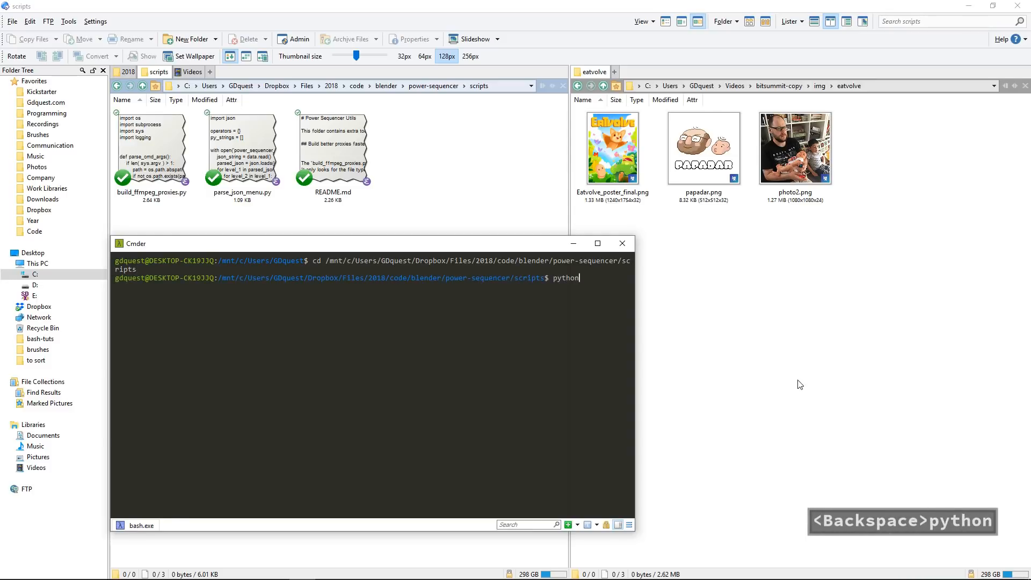
text(3)
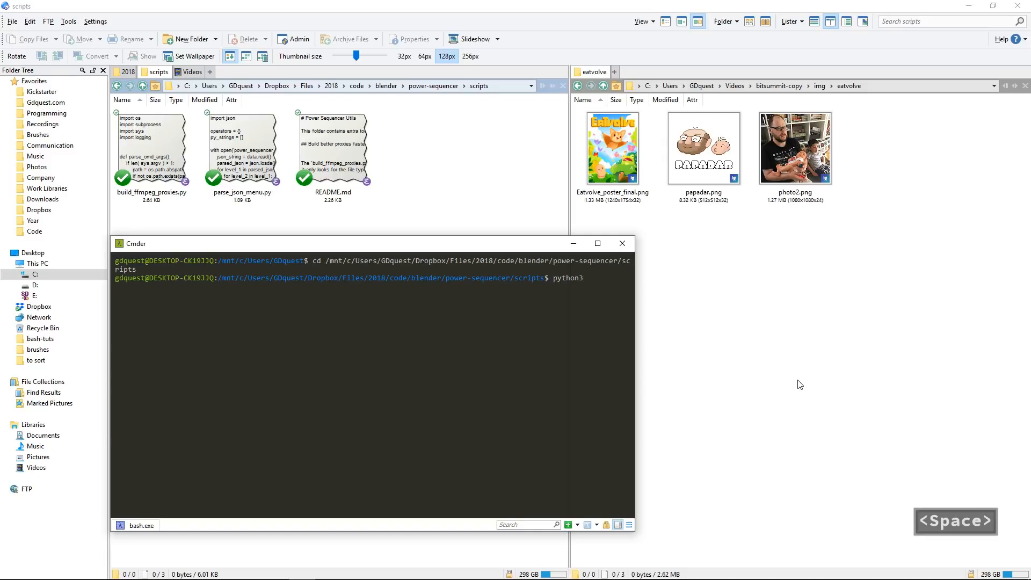
text(buil)
key(Tab)
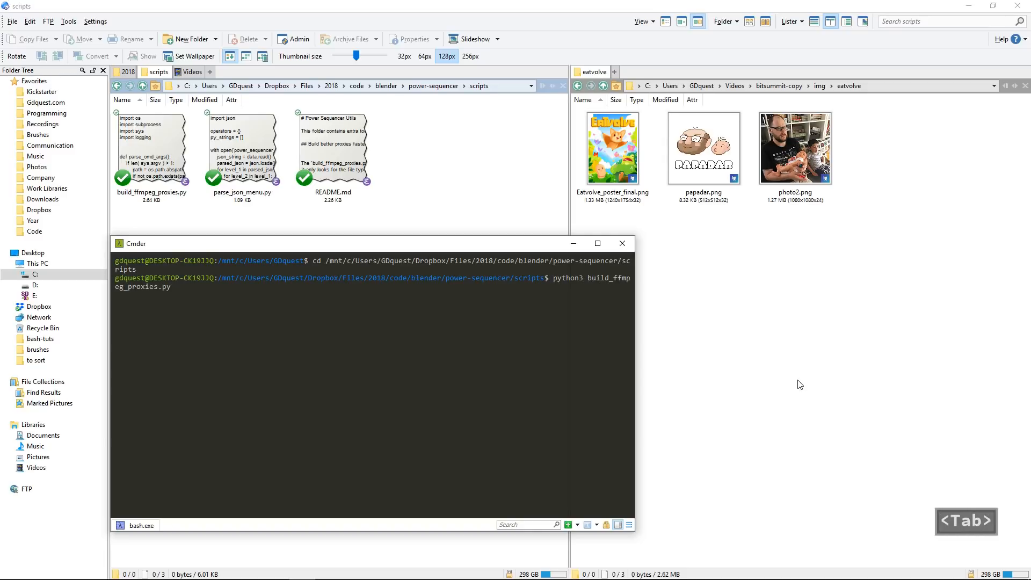
key(BackSpace)
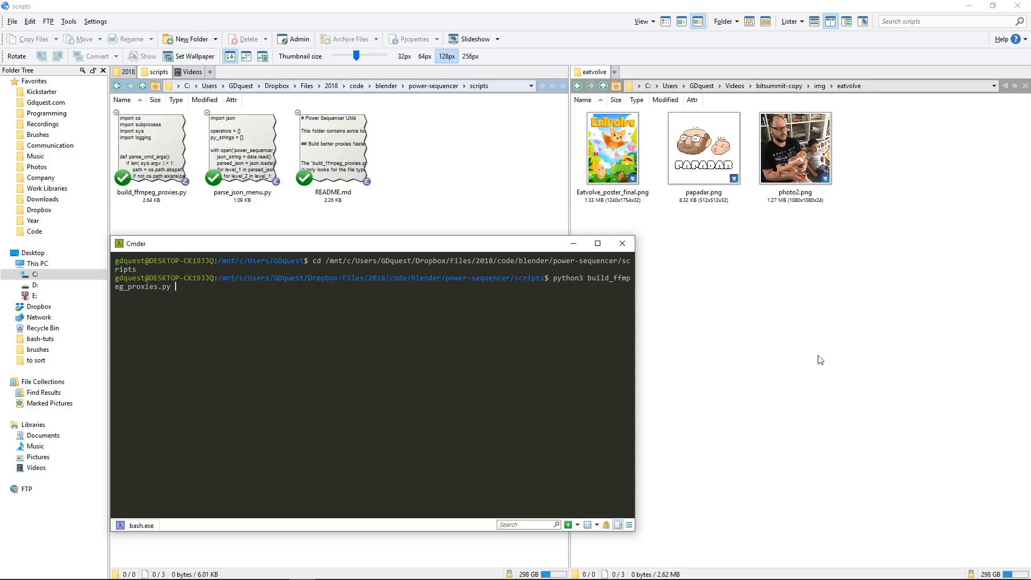
Step: In the file manager, go up from eatvolve to the bitsummit-copy img folder and delete its BL_proxy folder
click(877, 156)
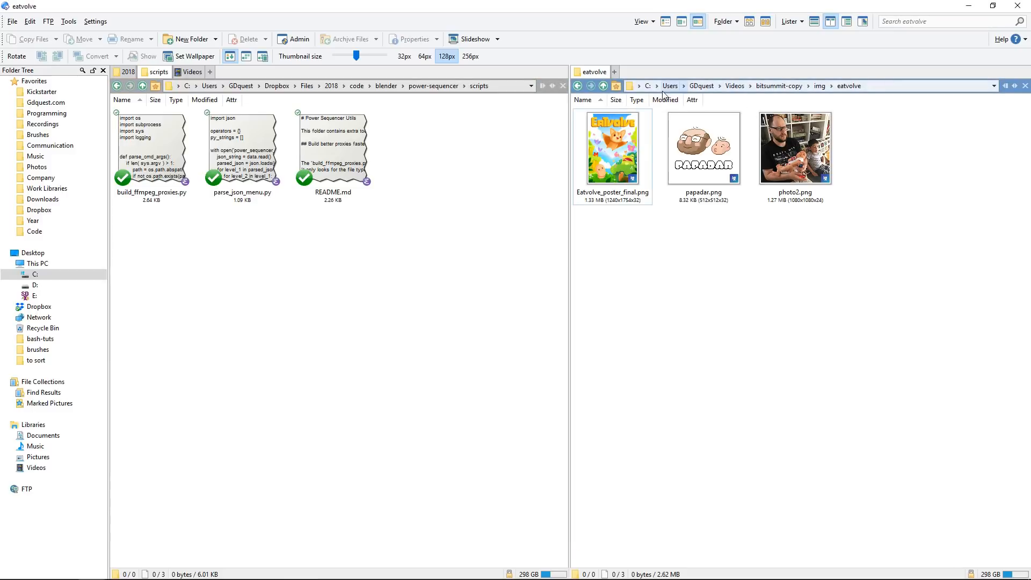
click(893, 86)
key(ctrl+c)
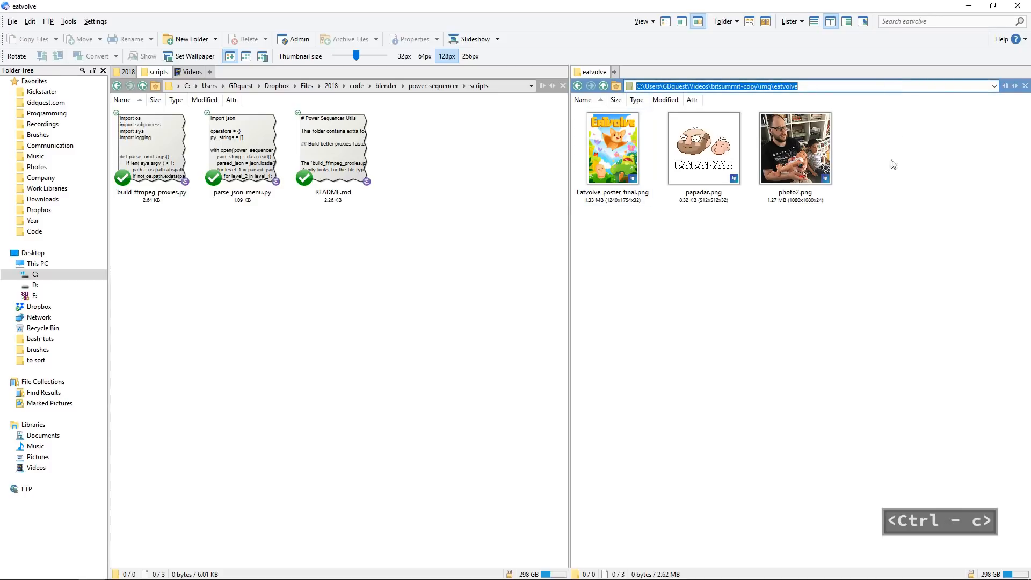
key(Escape)
key(BackSpace)
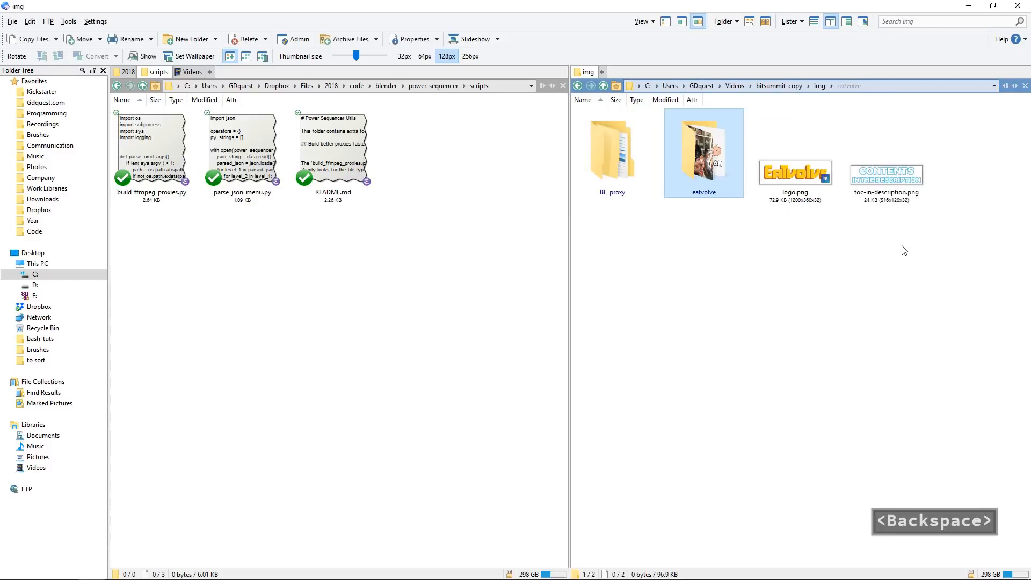
click(895, 87)
key(ctrl+c)
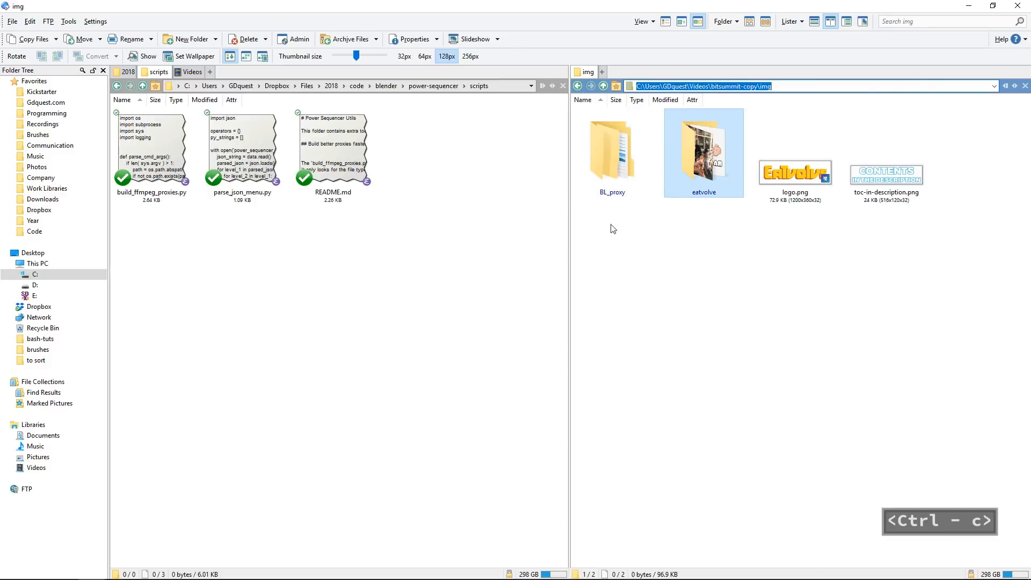
click(621, 153)
key(Delete)
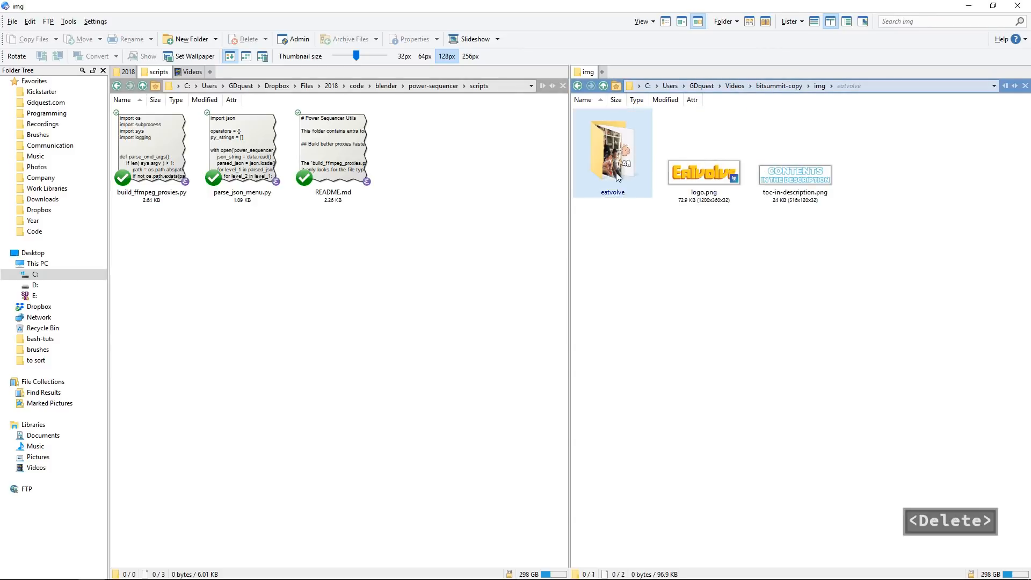
Step: Copy the img folder's path, append it to the build_ffmpeg_proxies.py command in the terminal and run the command
click(911, 87)
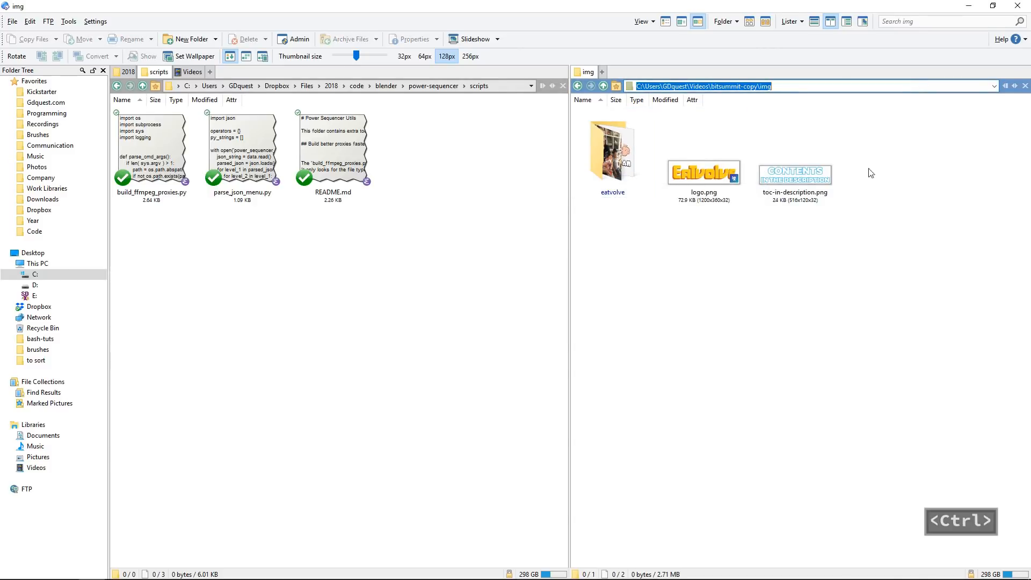
key(ctrl+c)
key(alt+Tab)
key(shift+Insert)
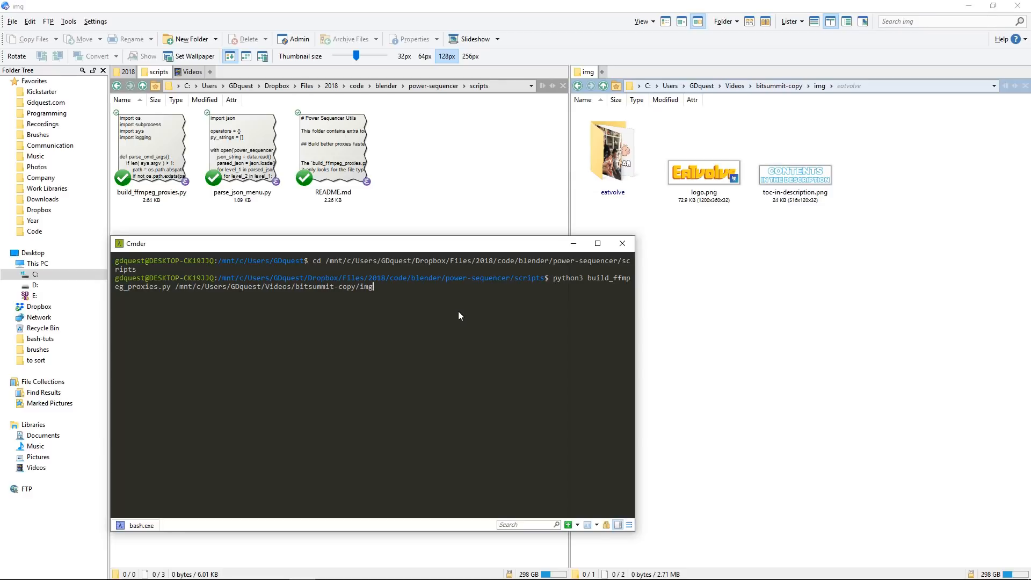
key(Return)
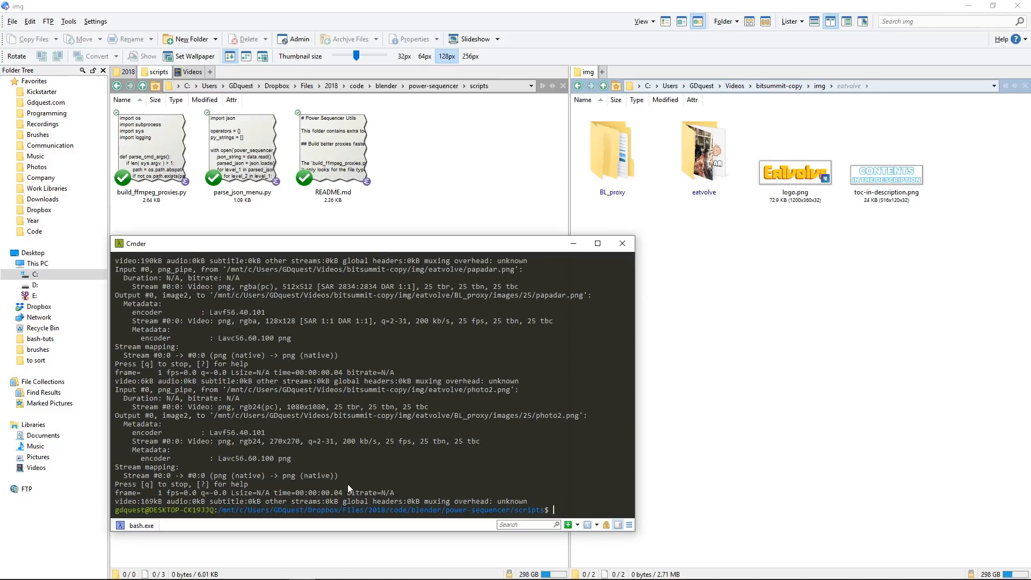
Step: Open eatvolve/BL_proxy/images/25 inside the img folder to examine the generated proxy images
click(718, 300)
click(691, 154)
double_click(690, 154)
click(613, 138)
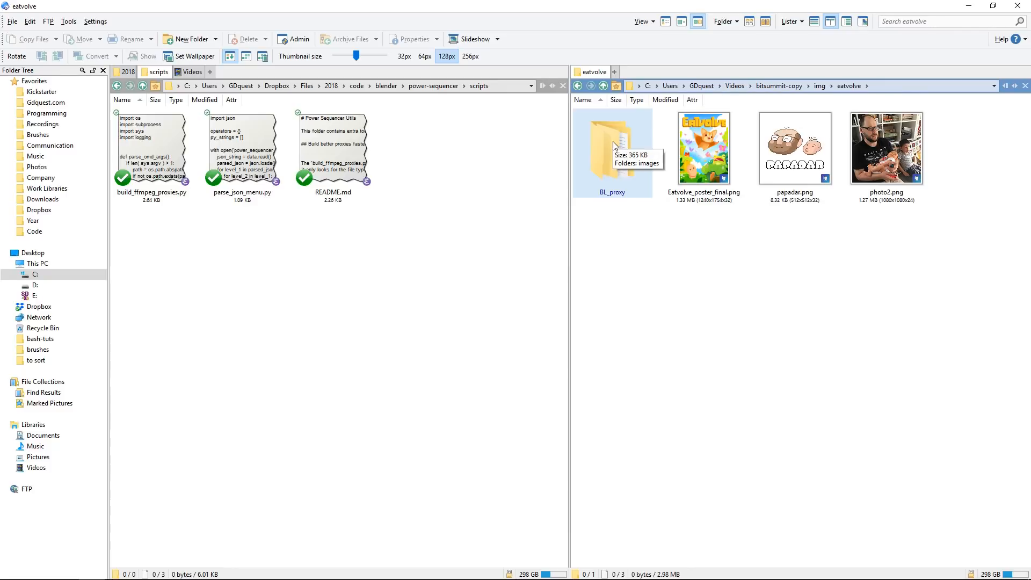
double_click(613, 140)
double_click(630, 176)
click(630, 170)
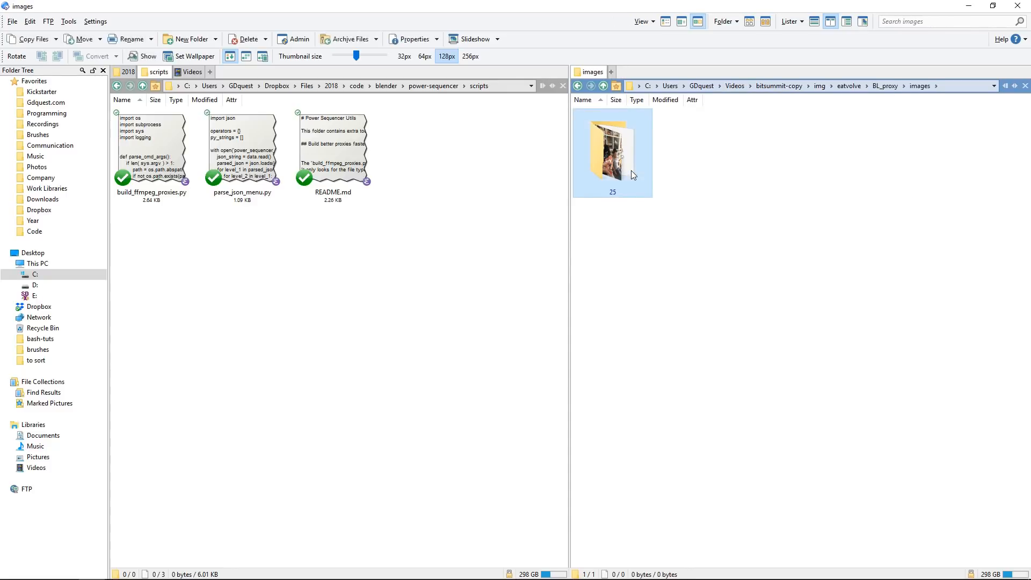
double_click(630, 169)
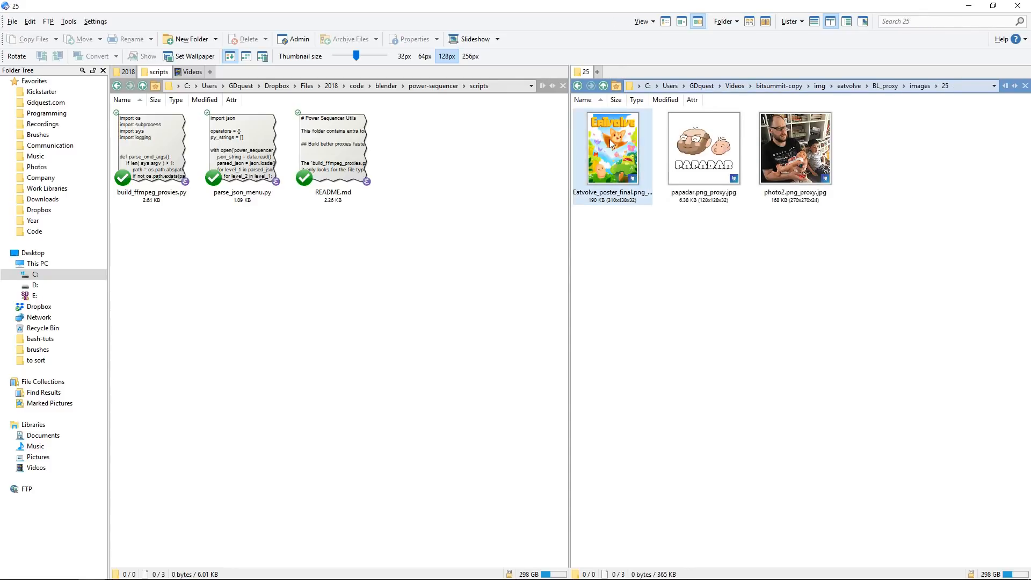
Step: Open the papadar.png proxy image in the image viewer, examine its quality and close the viewer
click(713, 149)
double_click(703, 153)
scroll(582, 318, up, 4)
scroll(585, 321, down, 2)
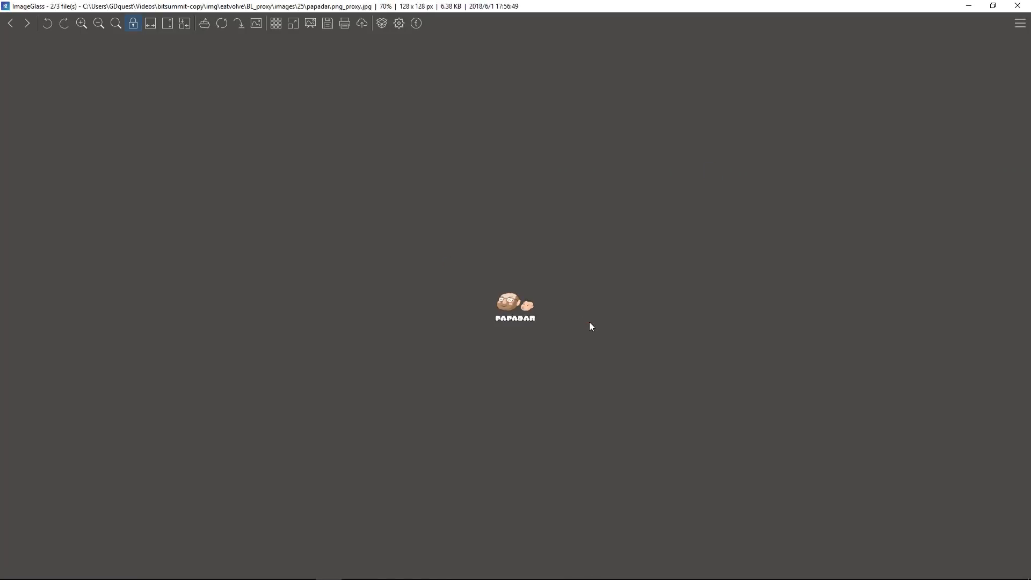
key(alt+F4)
Step: Switch back to Blender and scrub over the pictures on channel 5, from the papadar image back to the logo at 33+20
key(alt+Tab)
alt+click(536, 279)
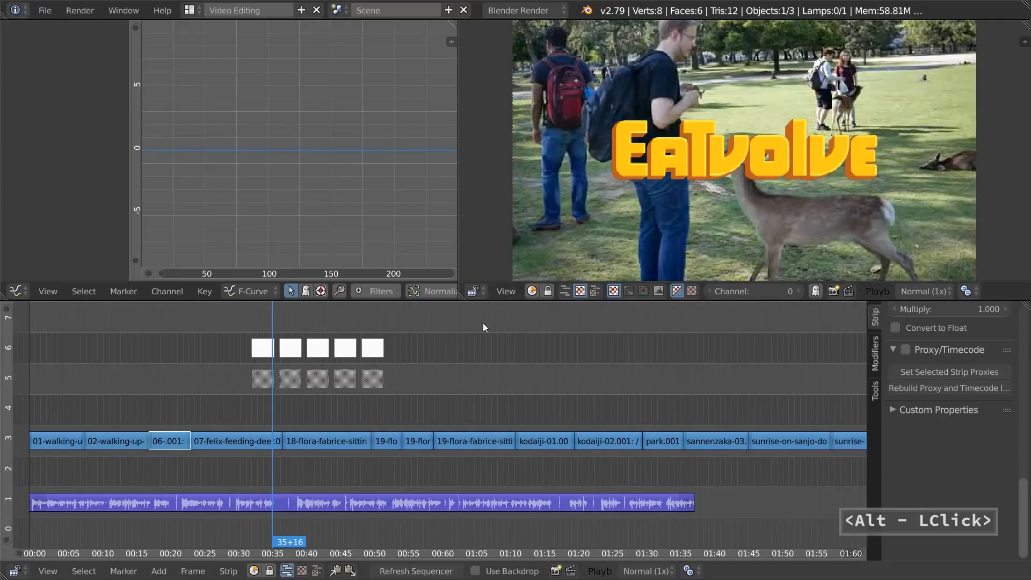
drag(273, 331, 338, 320)
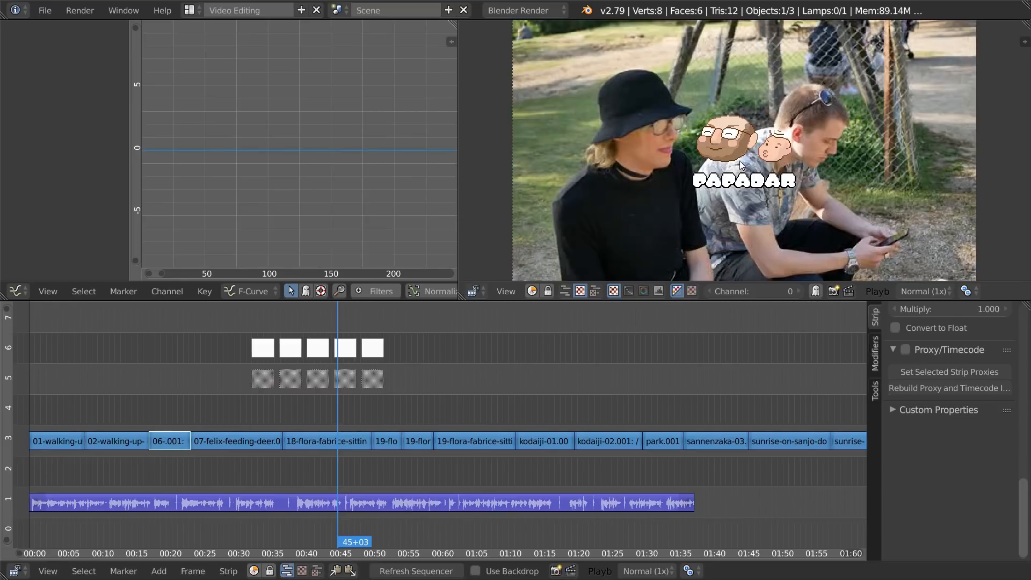
drag(336, 327, 260, 322)
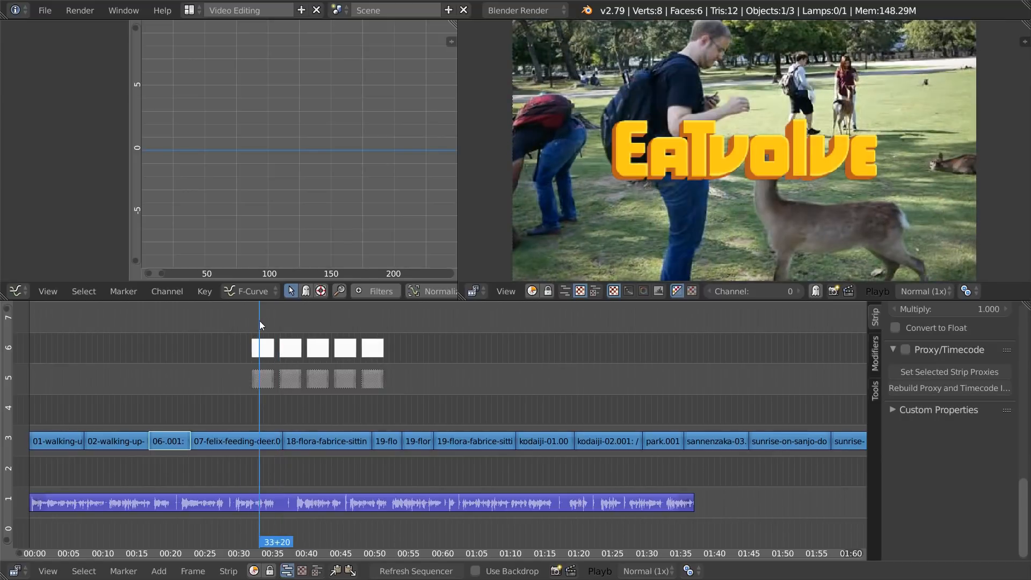
key(a)
key(a)
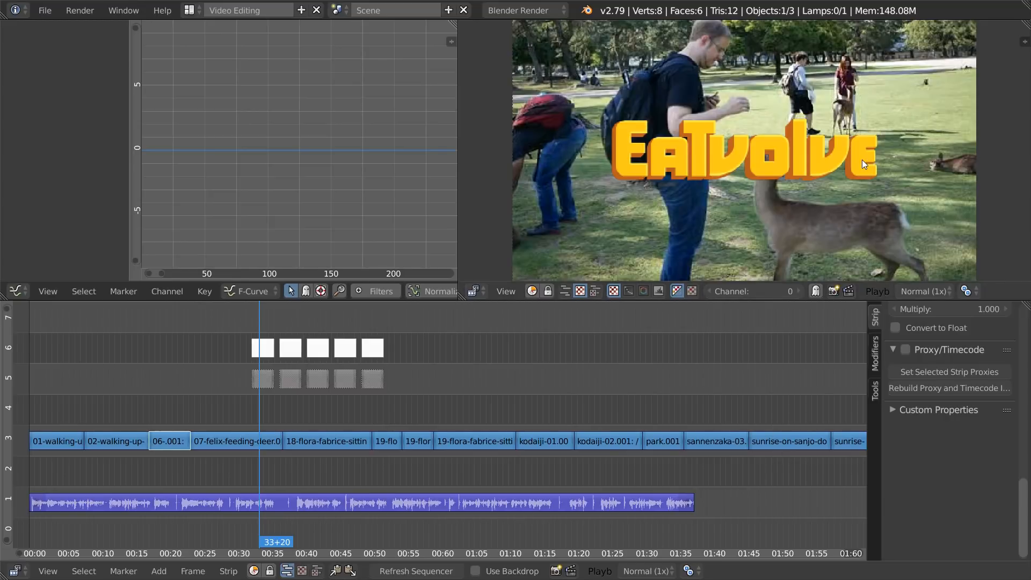
Step: Switch the preview's proxy render size to No display and back to Proxy size 25%
key(n)
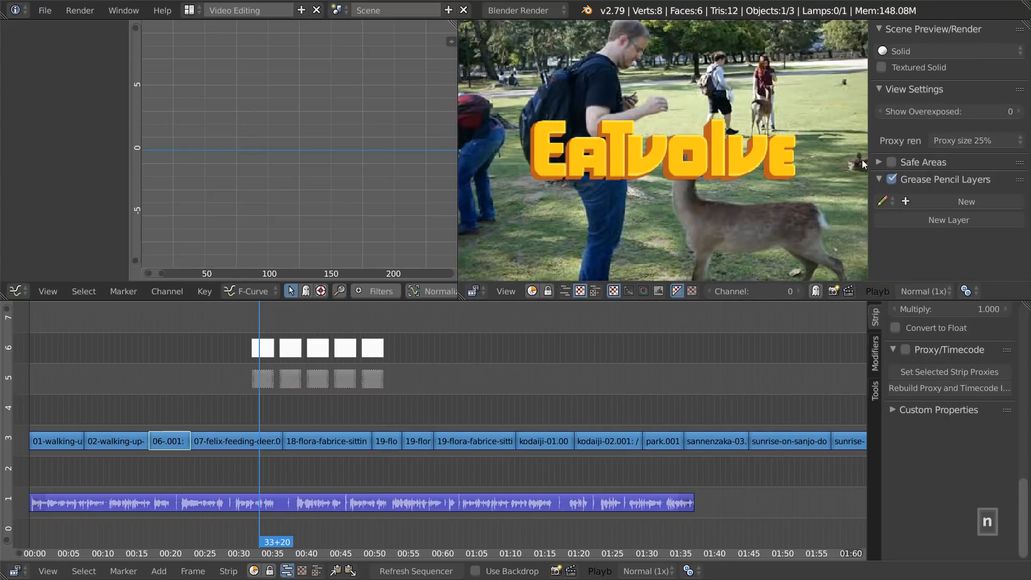
click(963, 139)
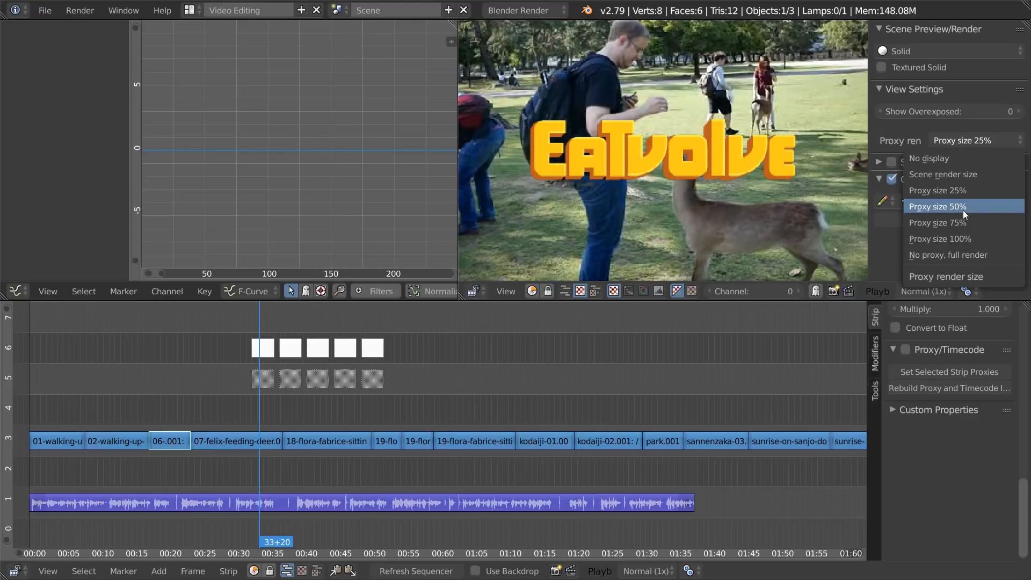
click(974, 157)
click(968, 138)
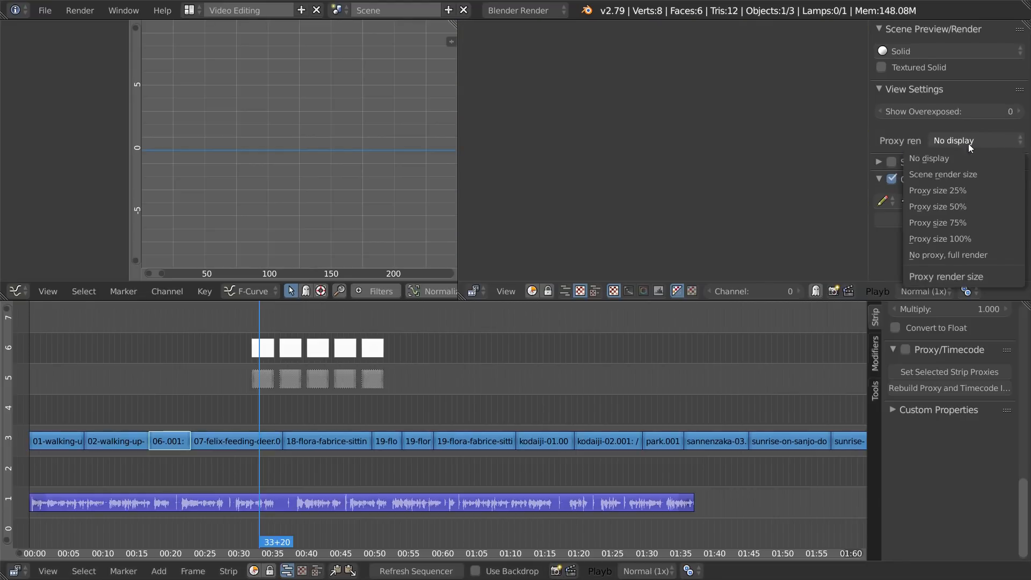
click(945, 191)
key(n)
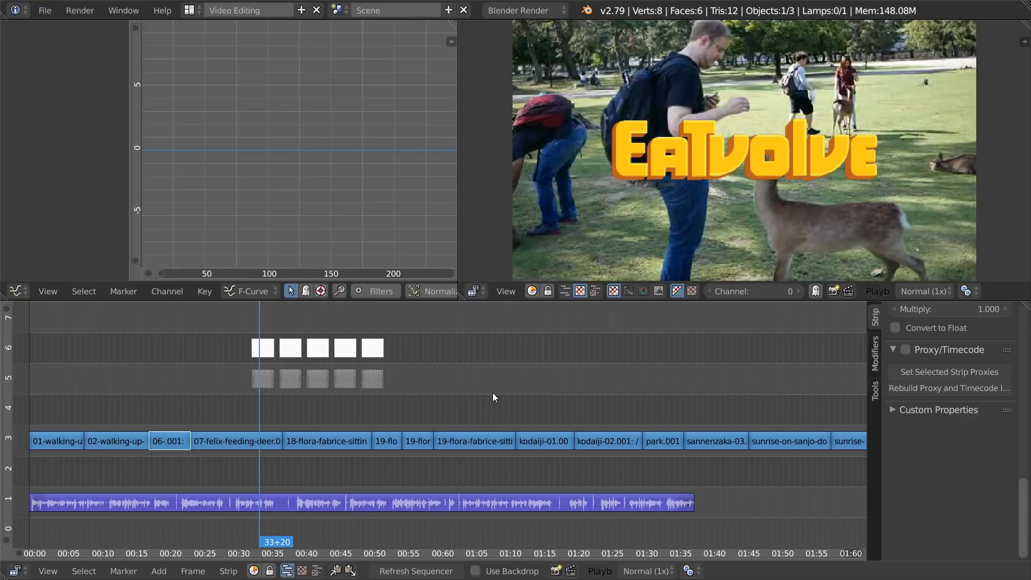
Step: Maximize the preview and enlarge the image to examine its proxy quality, then restore the layout and fit the picture
key(ctrl+Up)
scroll(698, 136, up, 1)
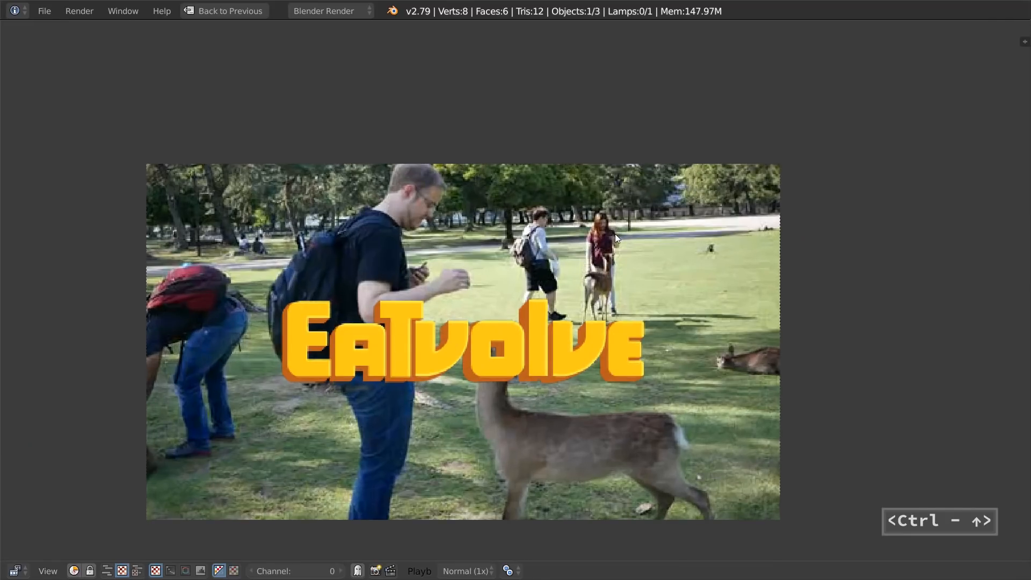
scroll(614, 233, up, 1)
middle_drag(485, 419, 542, 385)
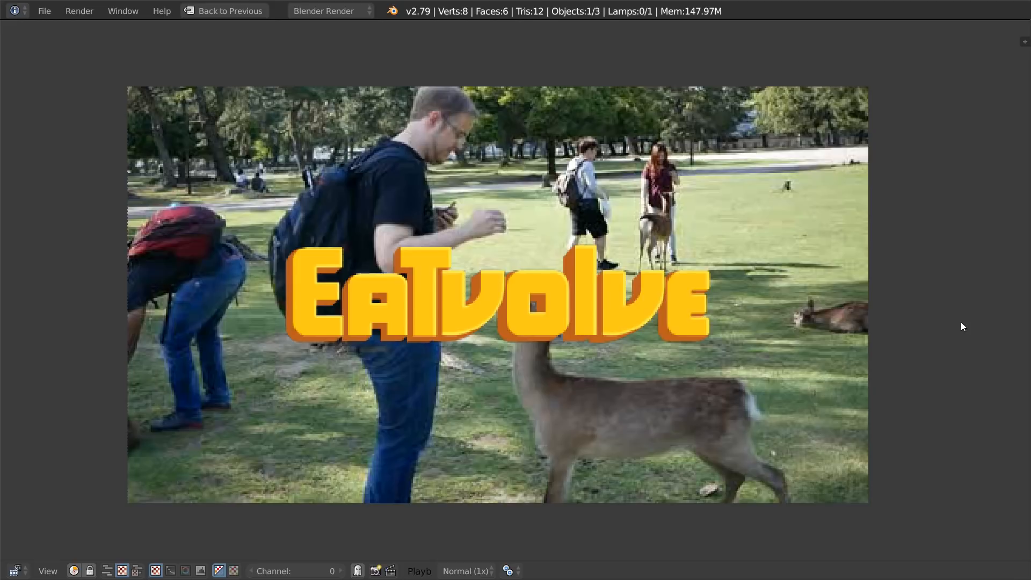
key(ctrl+space)
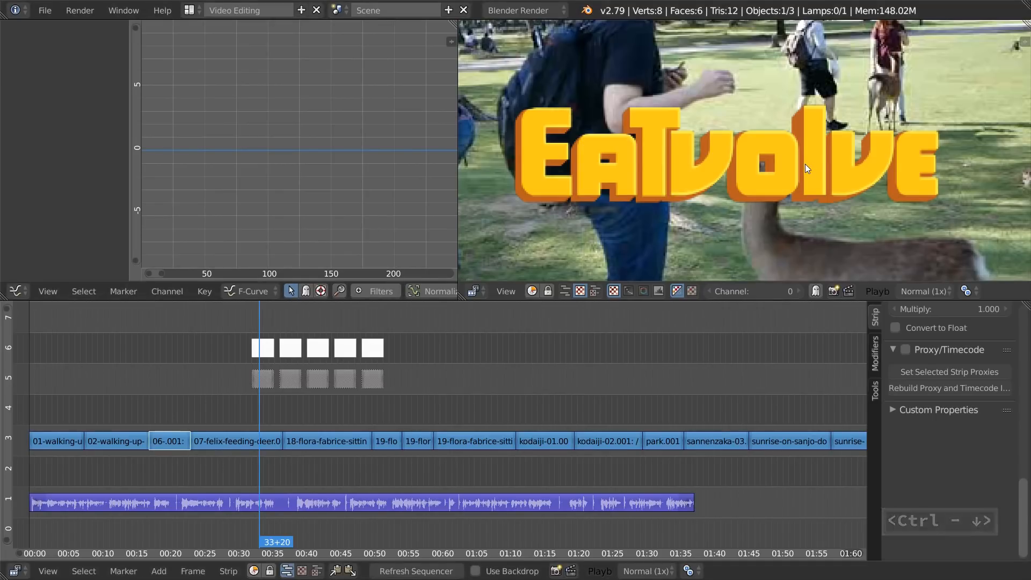
key(Home)
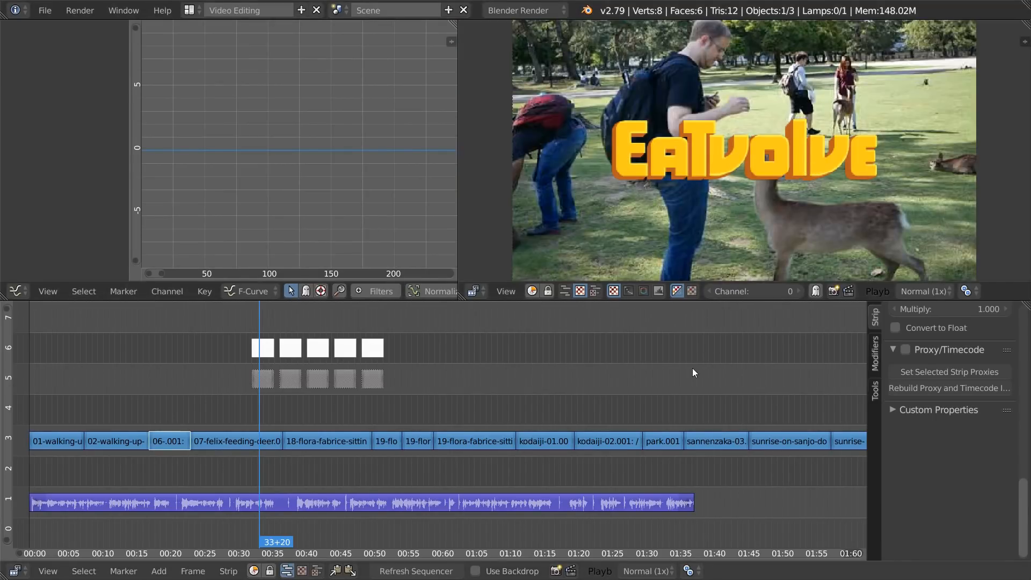
Step: Render the frame at 33+20 to examine the final image and close the render result
key(F11)
key(F11)
key(F12)
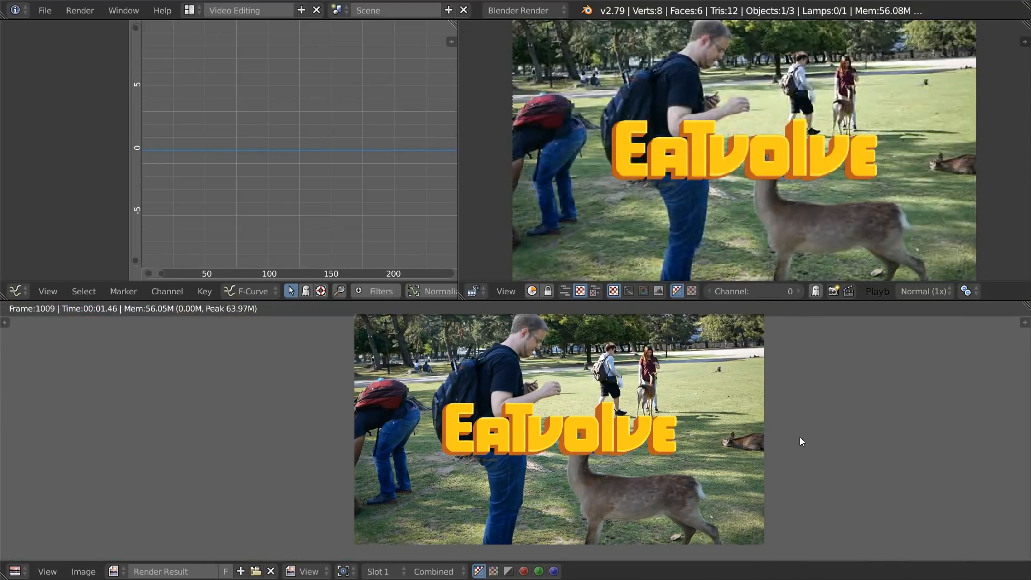
key(F10)
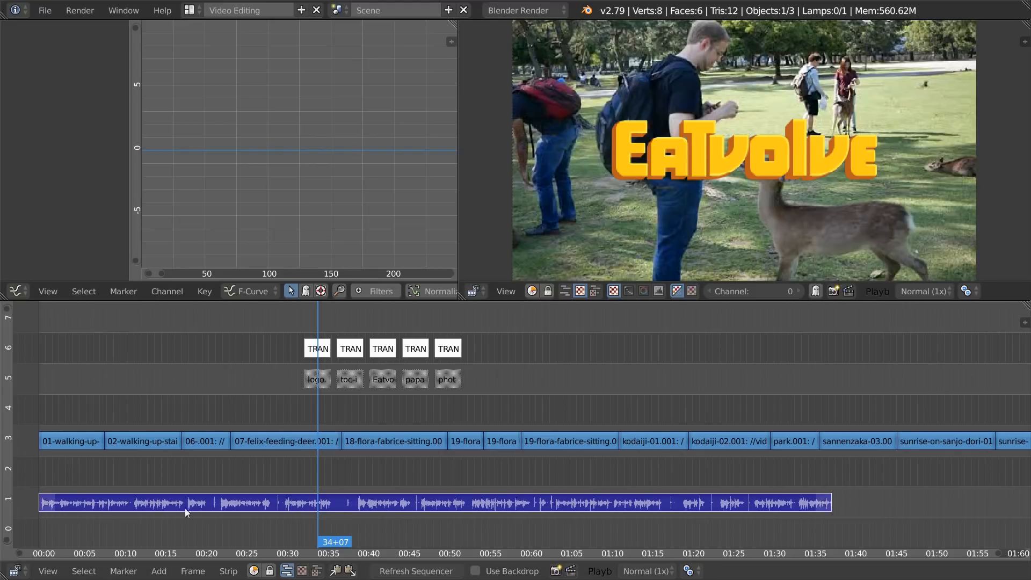
Step: Group the audio strips on channel 1 into a meta strip and open it for editing
scroll(323, 456, down, 5)
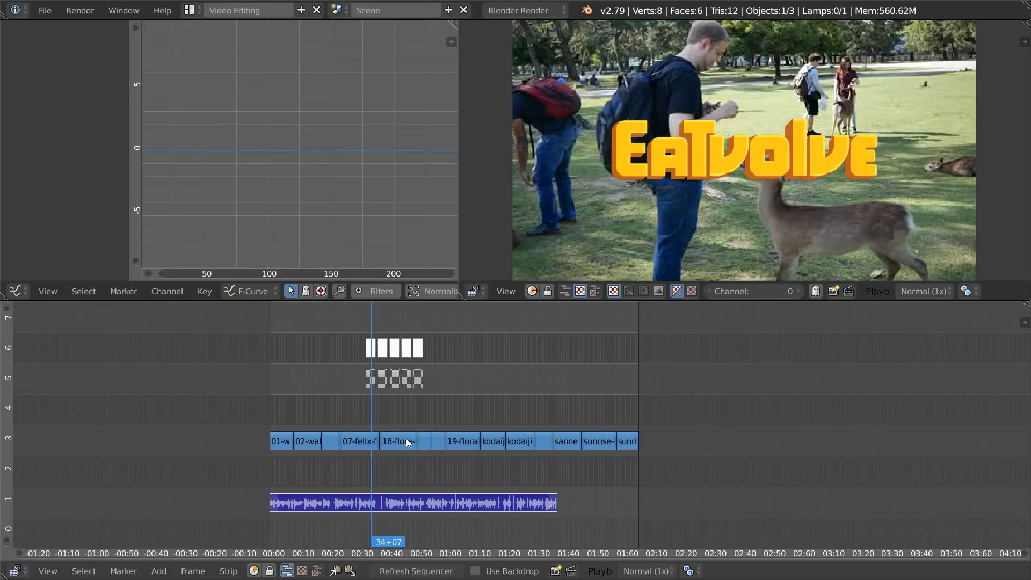
scroll(371, 494, up, 3)
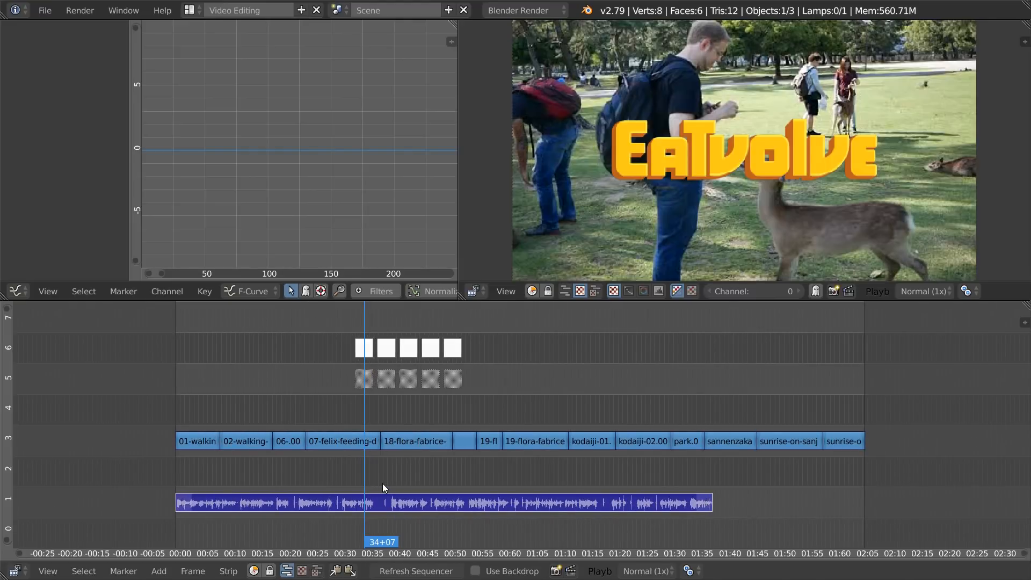
key(ctrl+g)
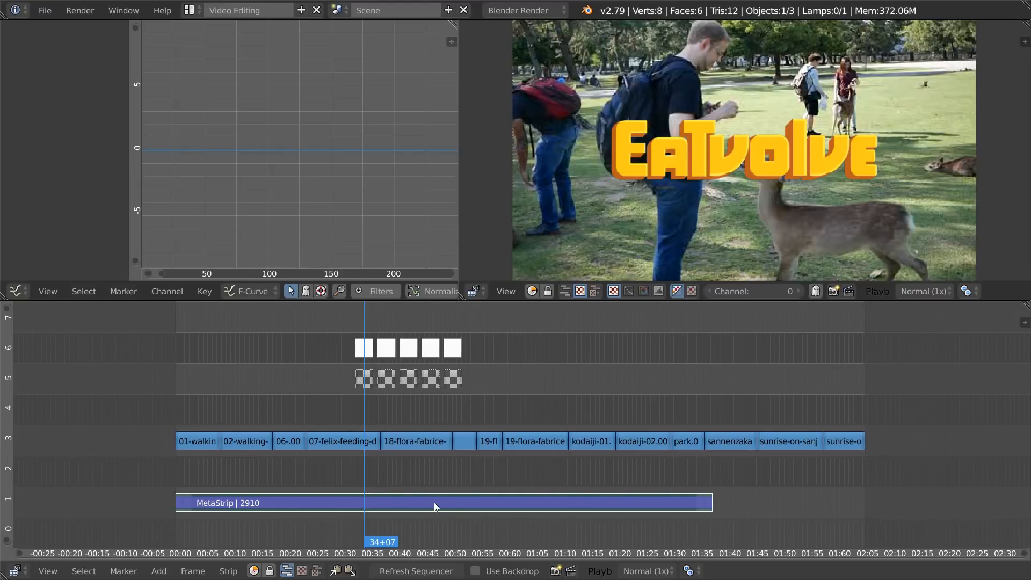
key(Tab)
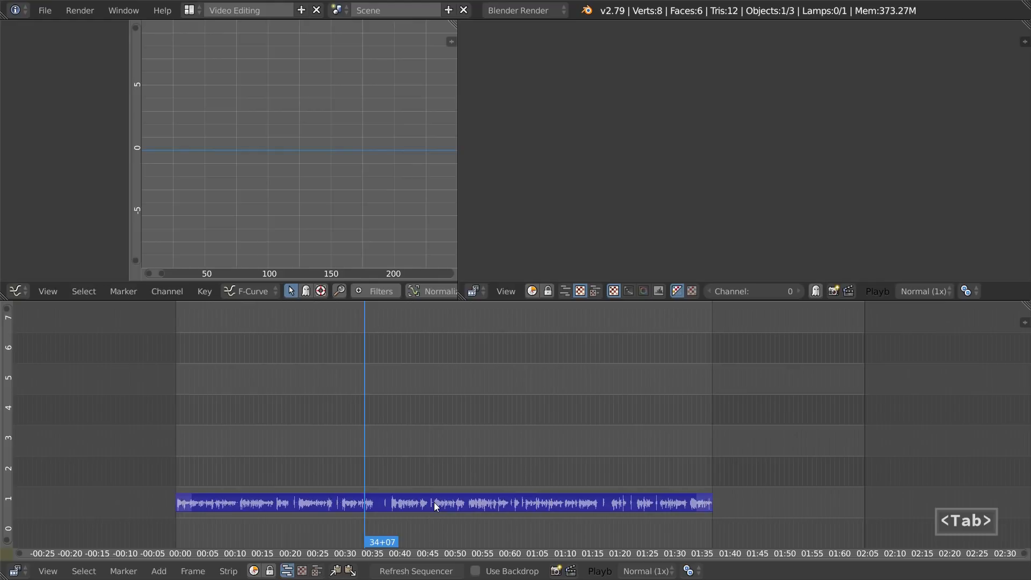
middle_drag(350, 513, 62, 444)
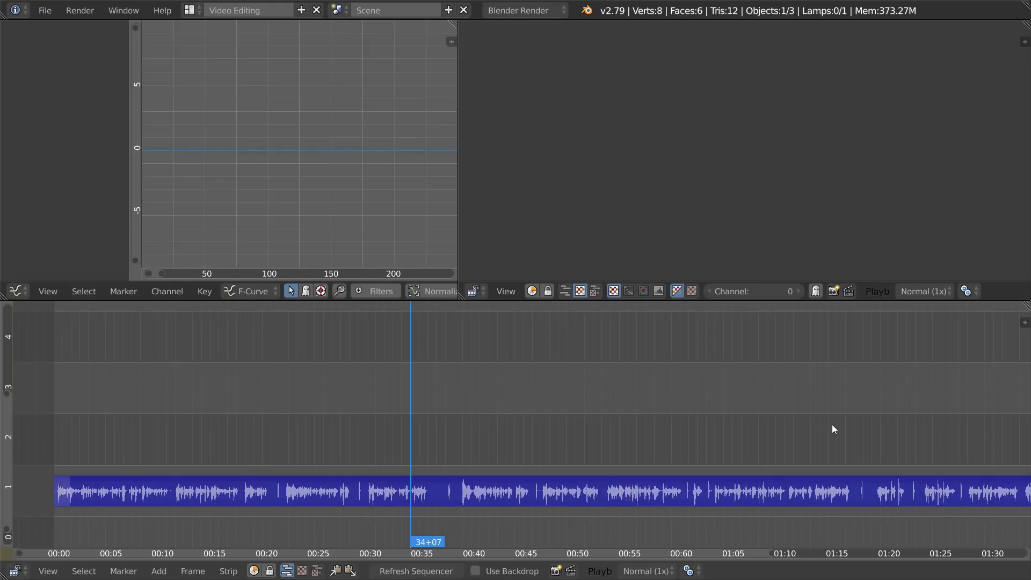
Step: Play the narration from about 10 s and cut out the short pause near 11 s, closing the gap
click(157, 445)
key(alt+a)
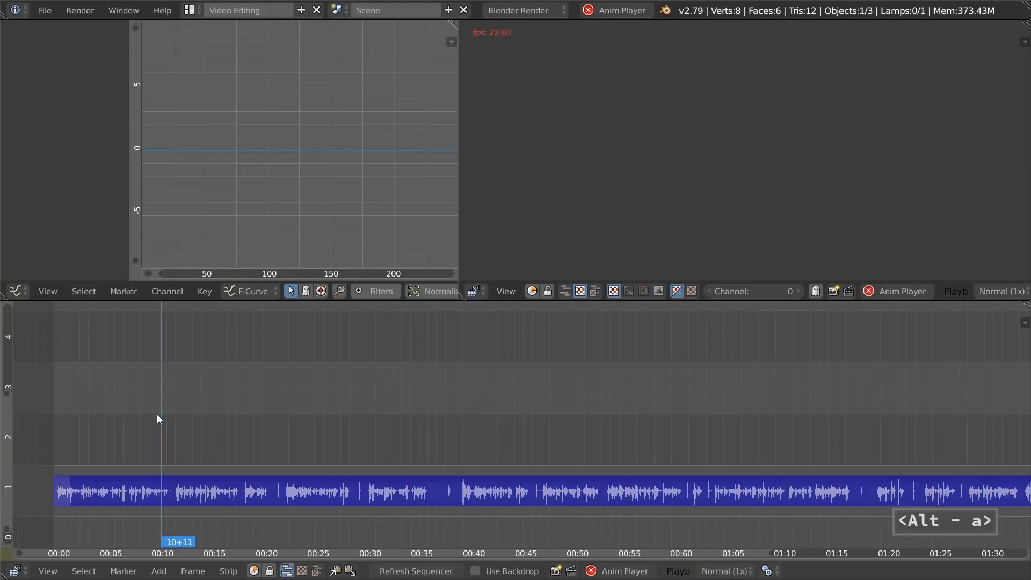
ctrl+middle_drag(203, 488, 242, 472)
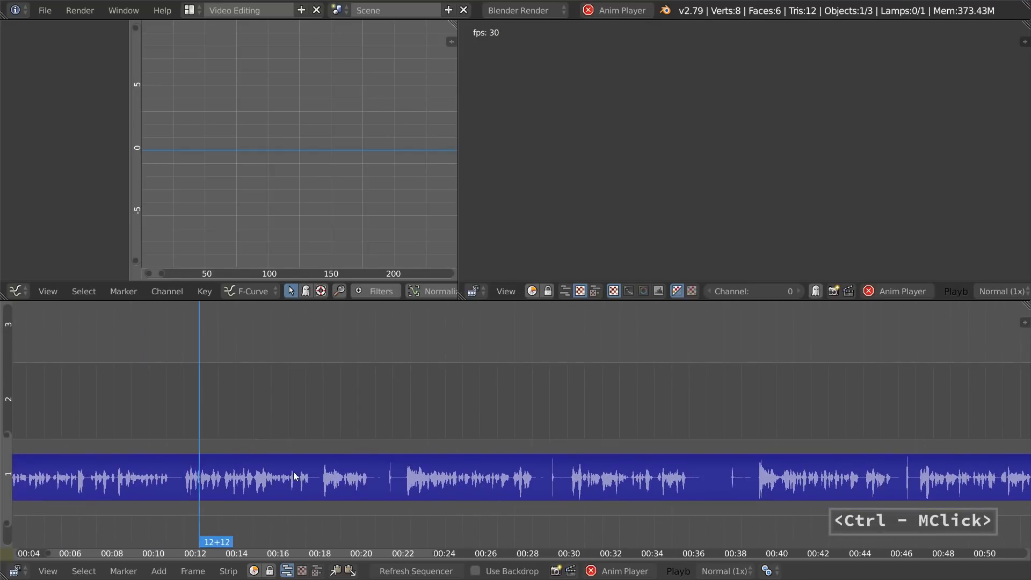
key(XF86AudioRaiseVolume)
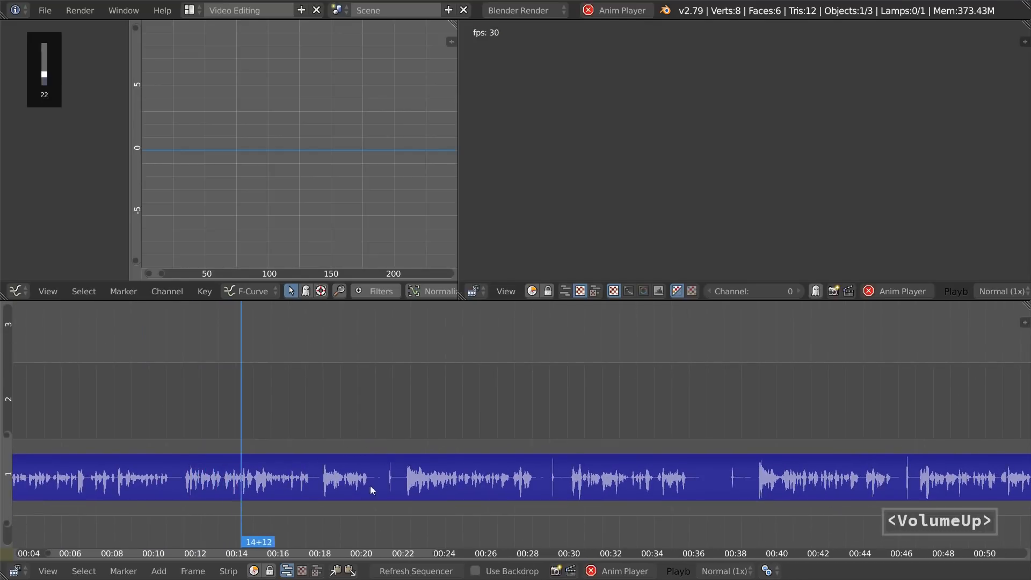
key(alt+a)
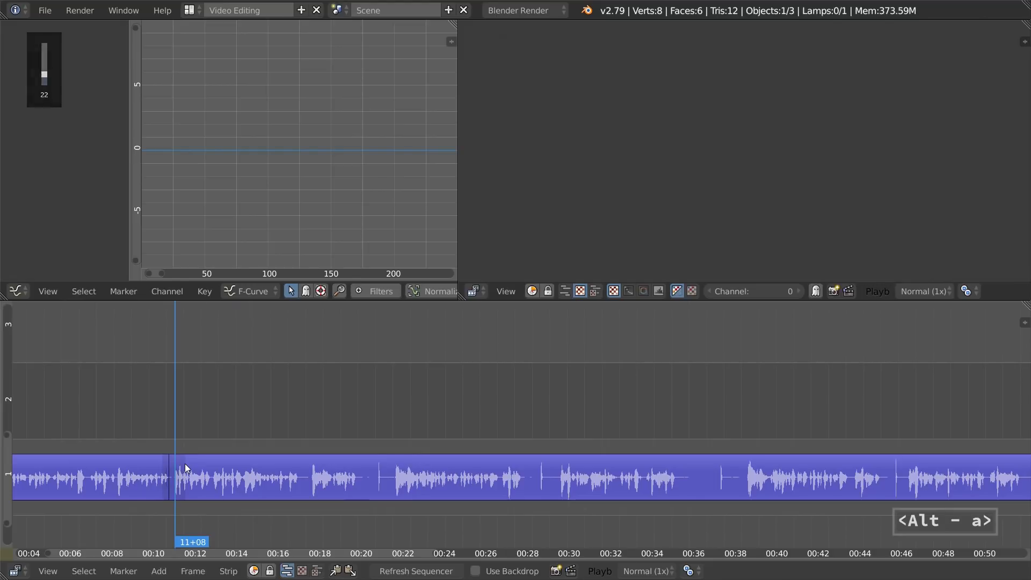
middle_drag(257, 477, 255, 477)
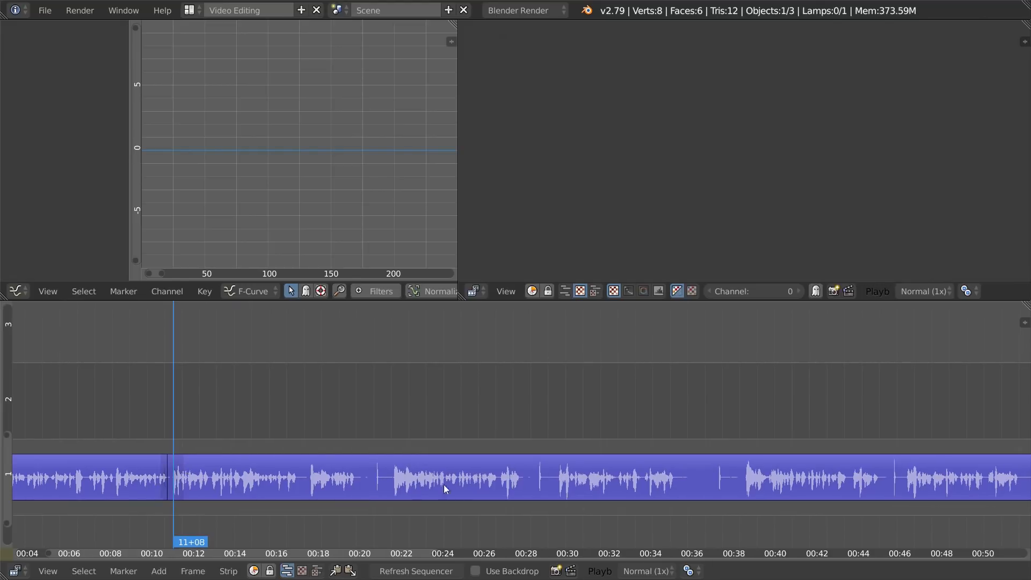
key(XF86TouchpadToggle)
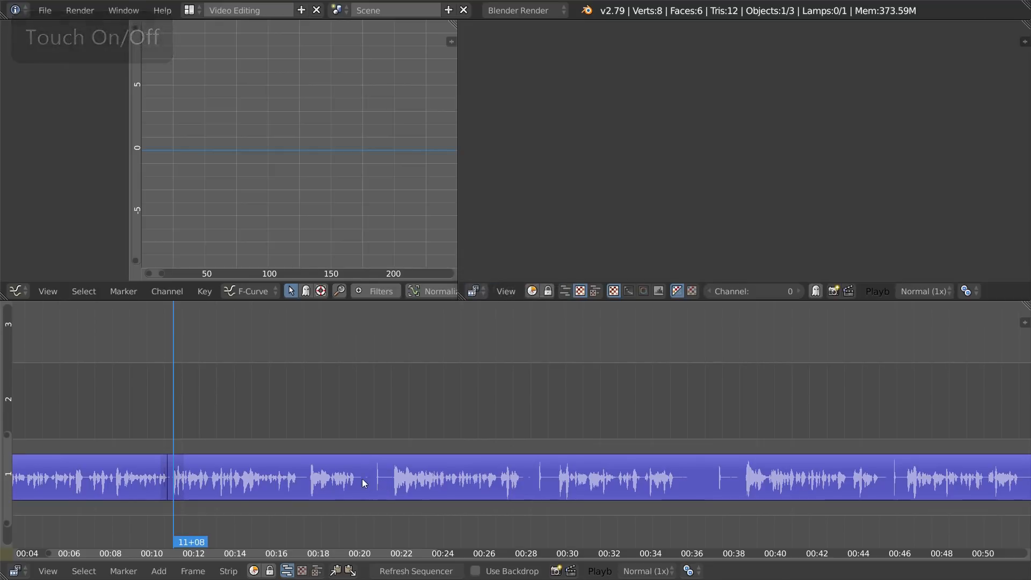
Step: Examine the marker peak at 21+02 and play the take starting at 17+18 to find the section for removal
click(378, 480)
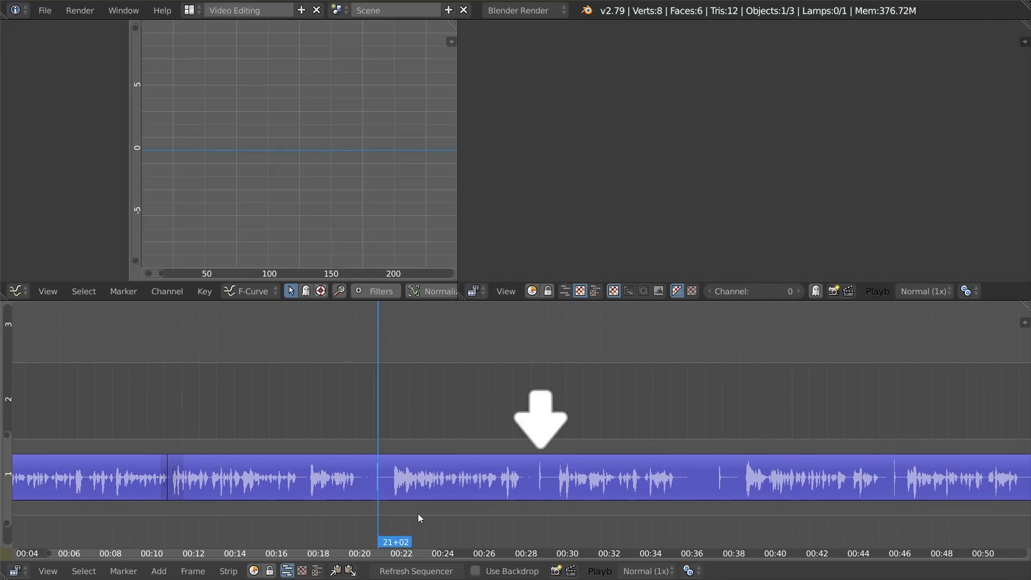
click(304, 496)
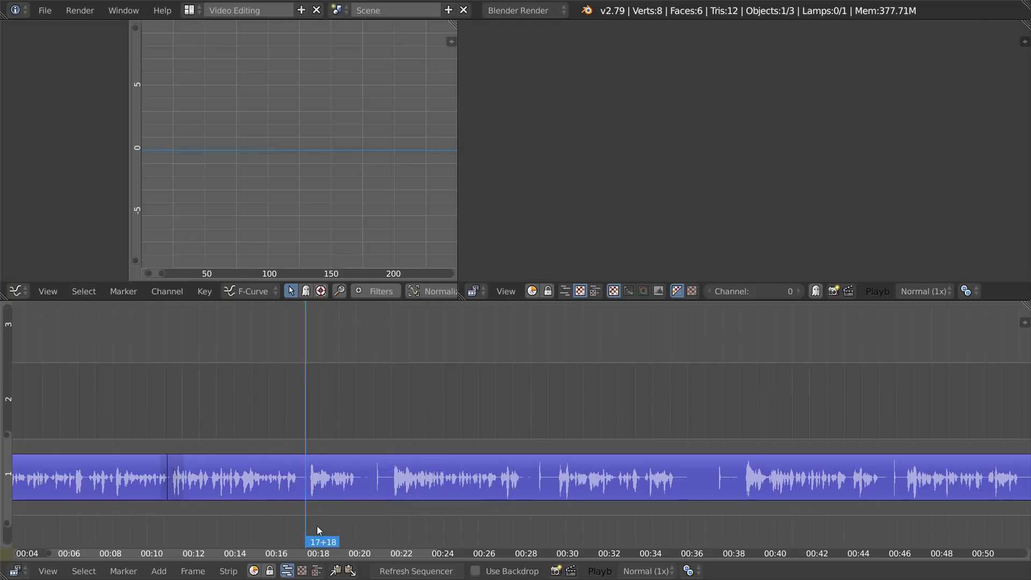
key(alt+a)
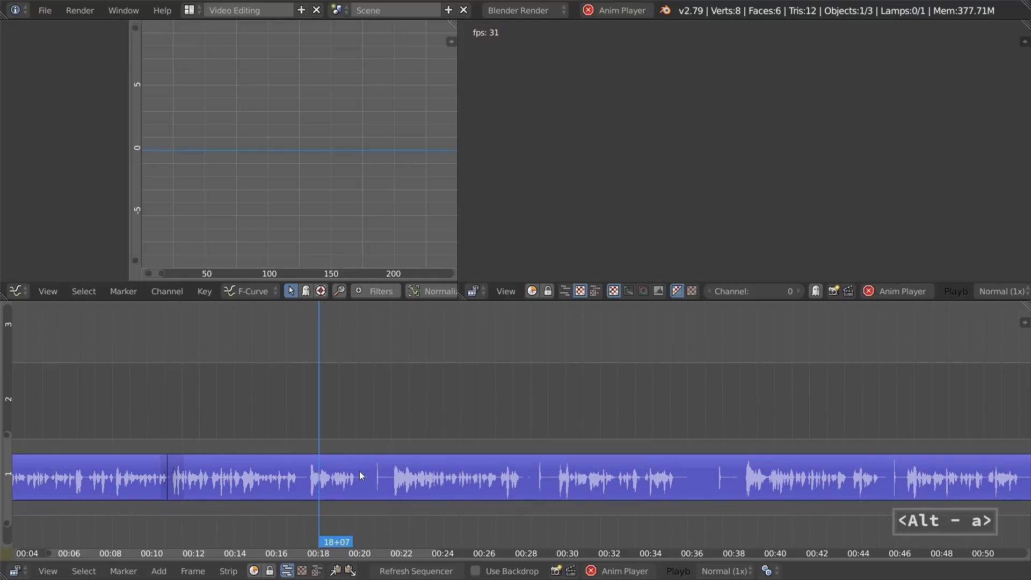
click(310, 483)
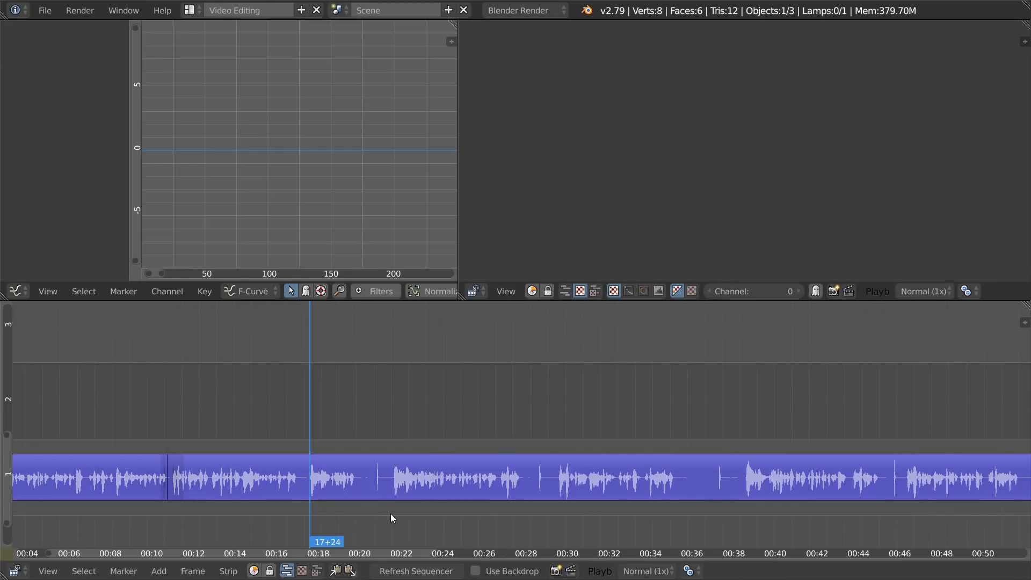
key(ctrl)
key(ctrl)
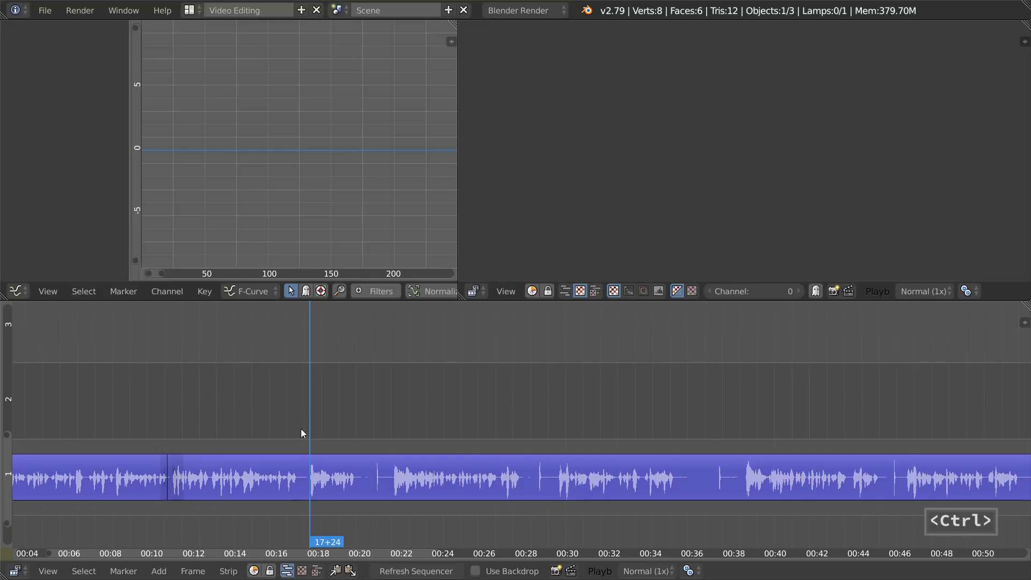
Step: Try cutting the narration at 17+17 and trimming away the take up to 21+13, and undo the attempts
ctrl+drag(307, 474, 381, 479)
key(ctrl+z)
ctrl+click(301, 478)
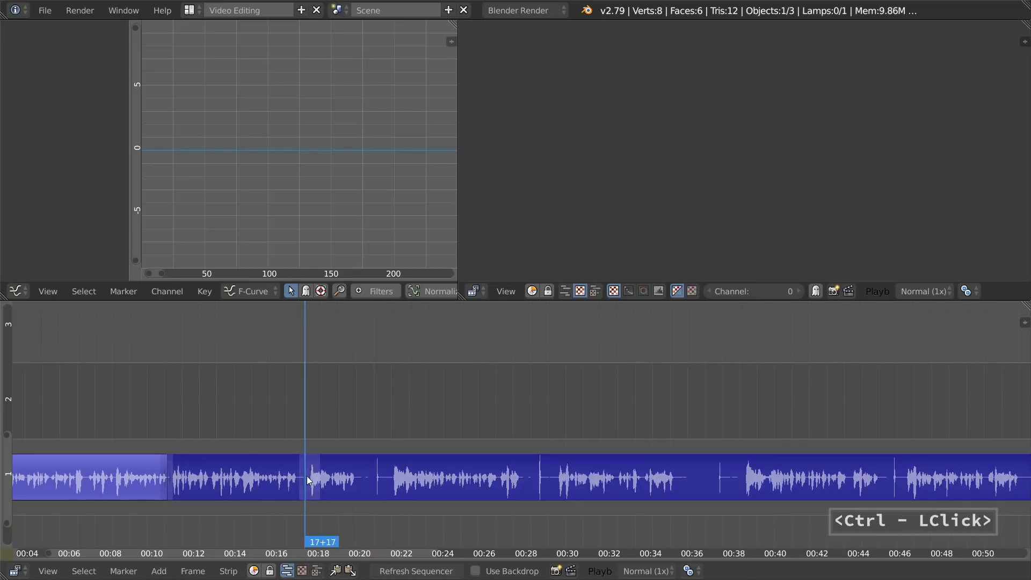
ctrl+alt+right_click(386, 475)
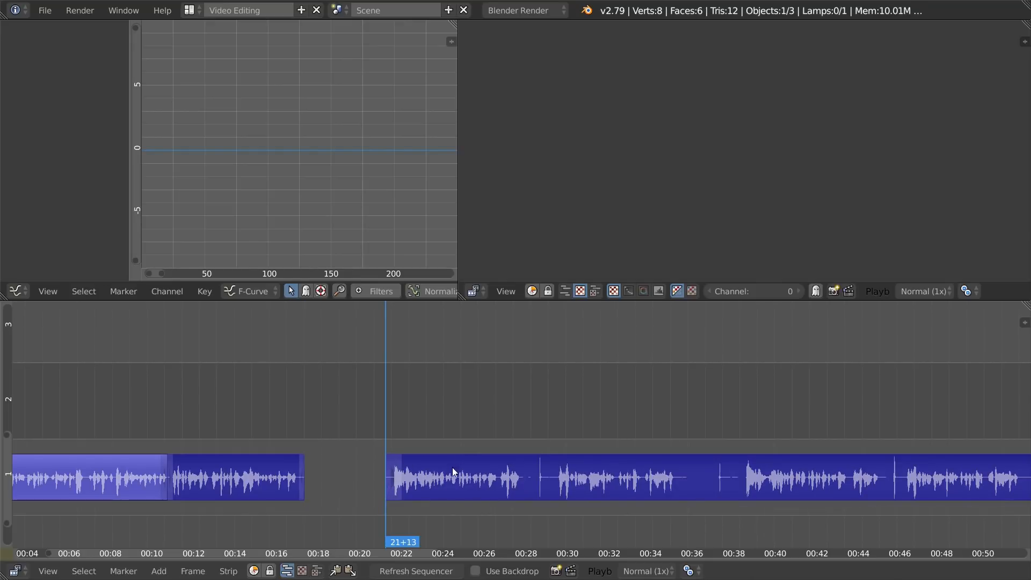
key(ctrl+z)
key(ctrl+z)
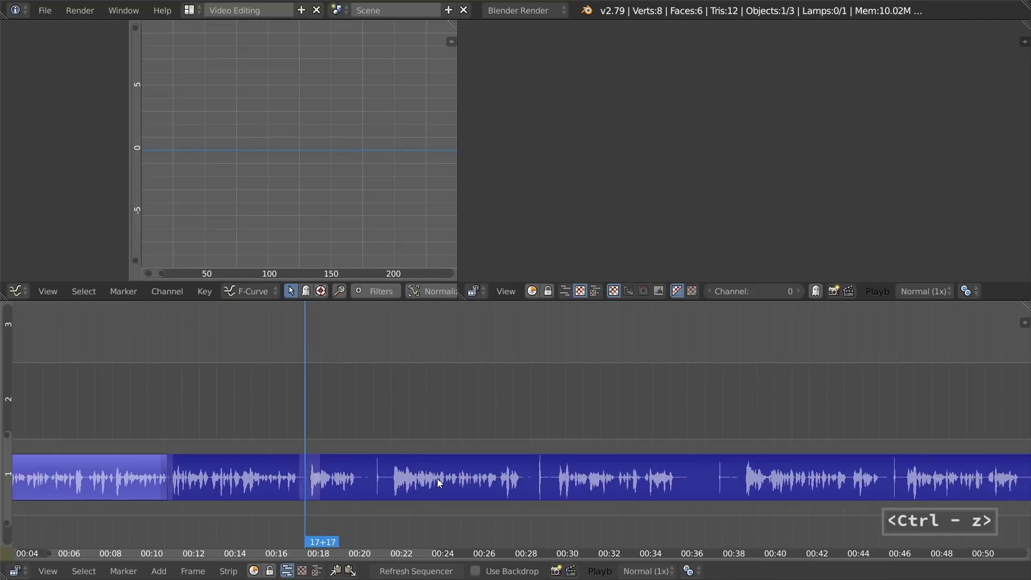
Step: Try removing the take between about 17+14 and 21+14 and closing the gap as a separate operation, and undo it
ctrl+drag(303, 479, 385, 479)
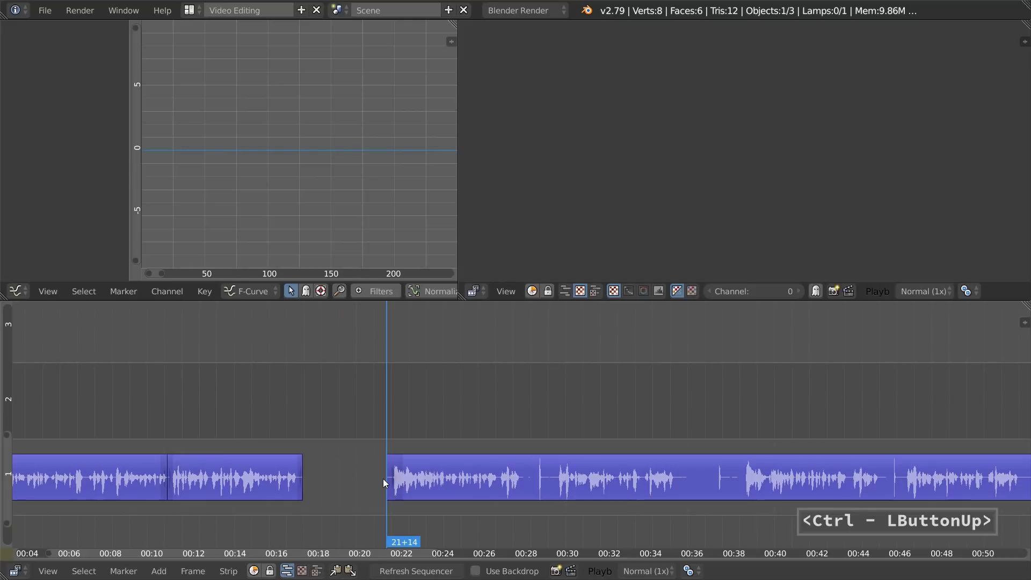
key(BackSpace)
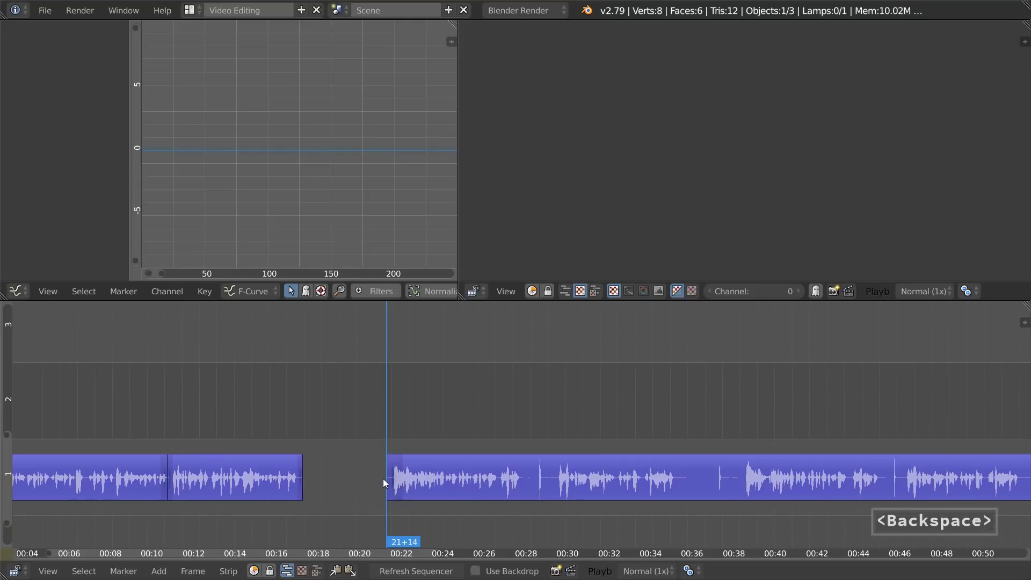
key(ctrl+z)
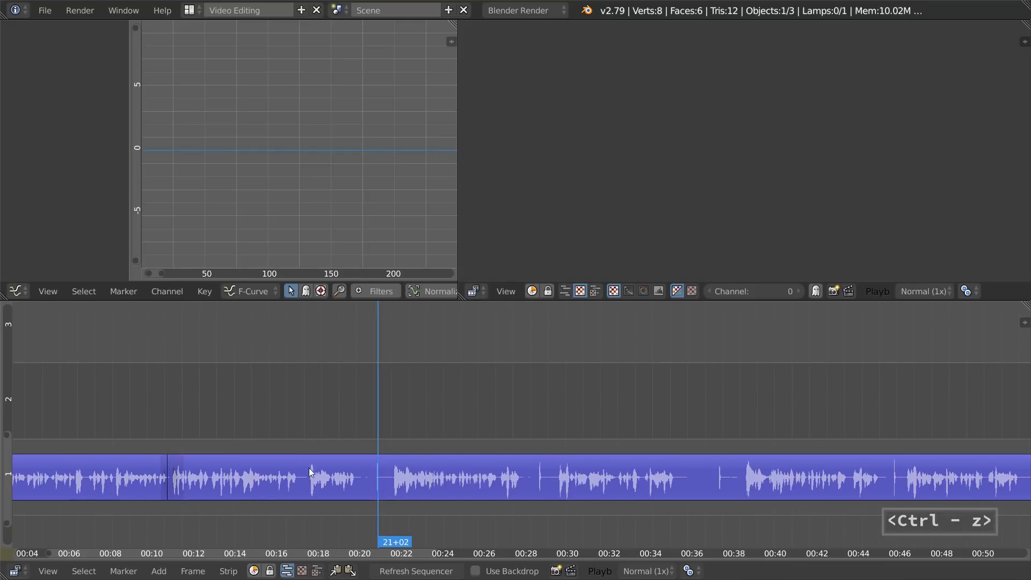
Step: Cut out the take from 17+11 to about 21 s, closing the gap, and play the following narration up to about 26 s
ctrl+drag(322, 475, 384, 489)
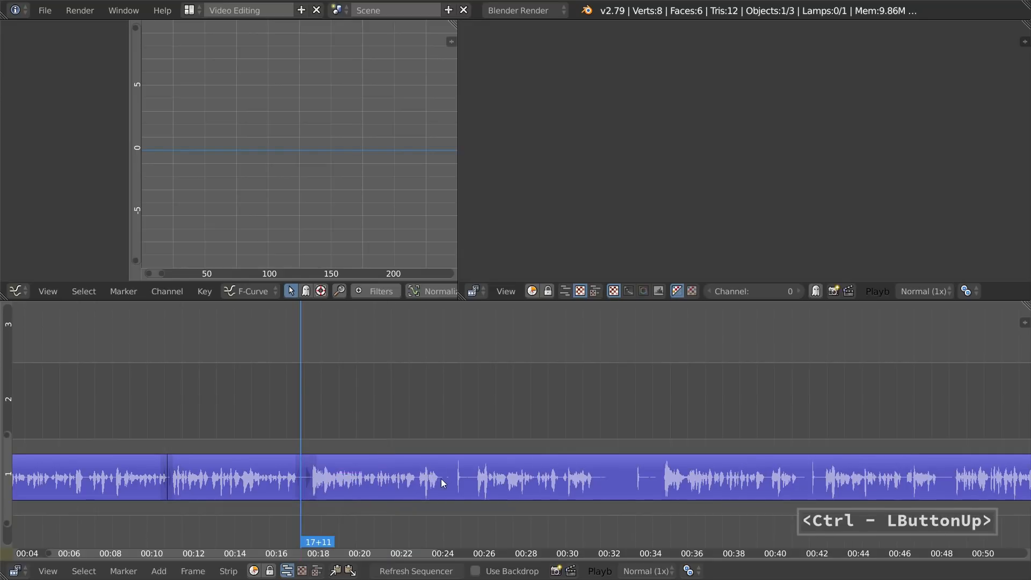
key(alt+a)
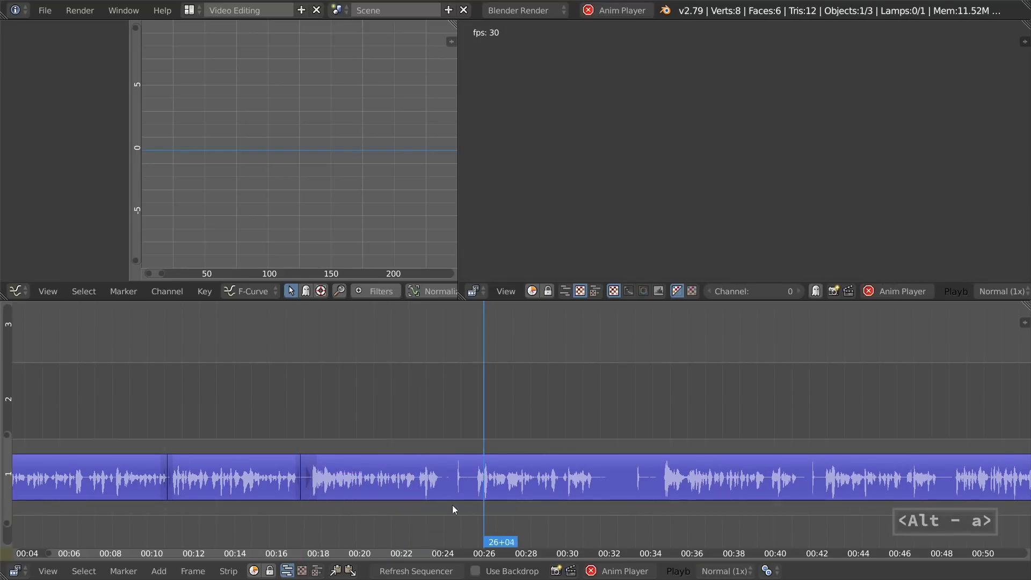
key(alt+a)
Step: Cut out the next bad takes at about 23 s and 29 s, closing the gaps, and play the narration from about 18 s
ctrl+click(419, 482)
ctrl+drag(500, 459, 478, 457)
key(alt+a)
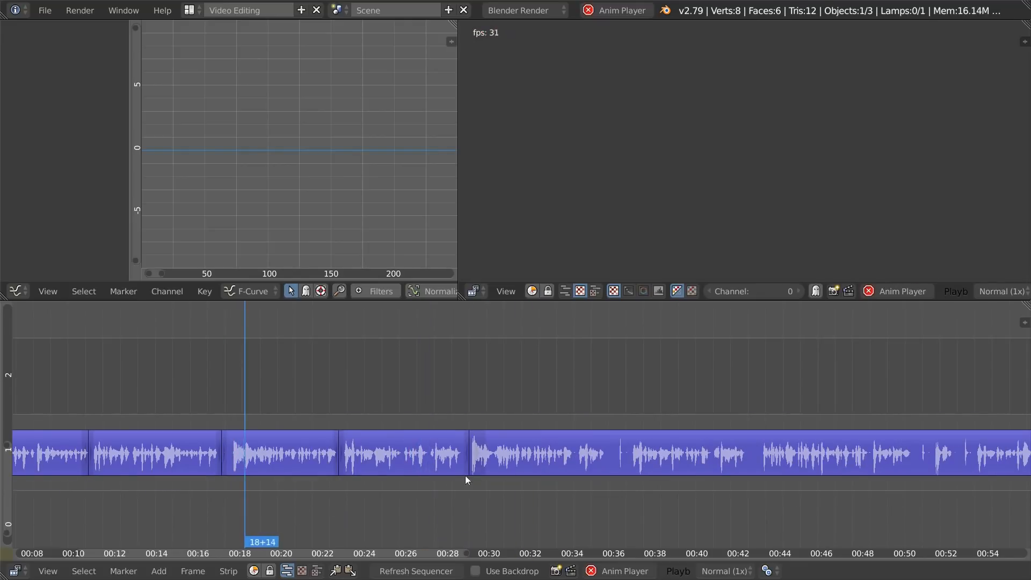
Step: Stop playback and delete the two narration takes between about 17 s and 29 s, closing the gap
key(alt+a)
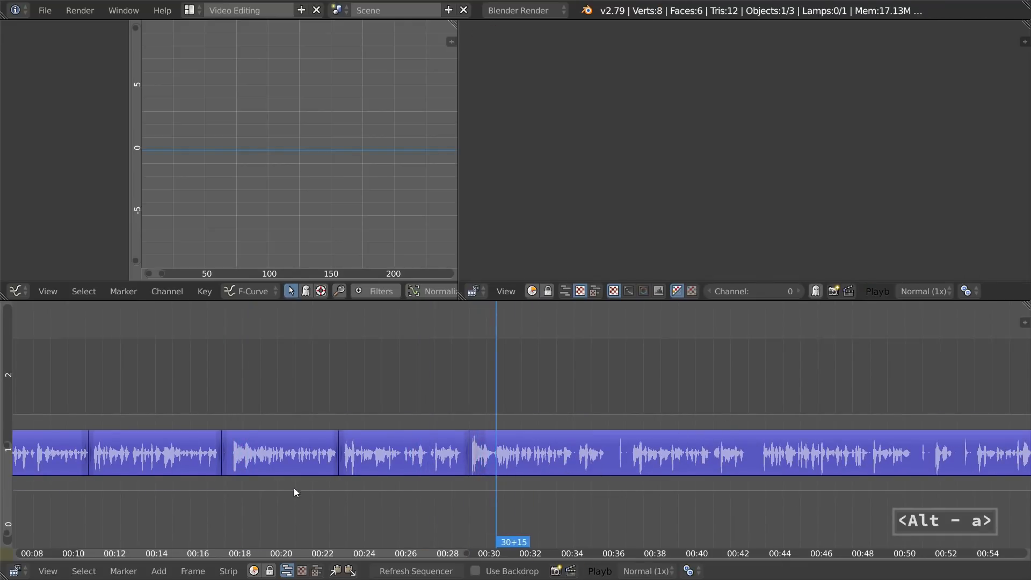
key(b)
drag(316, 488, 407, 353)
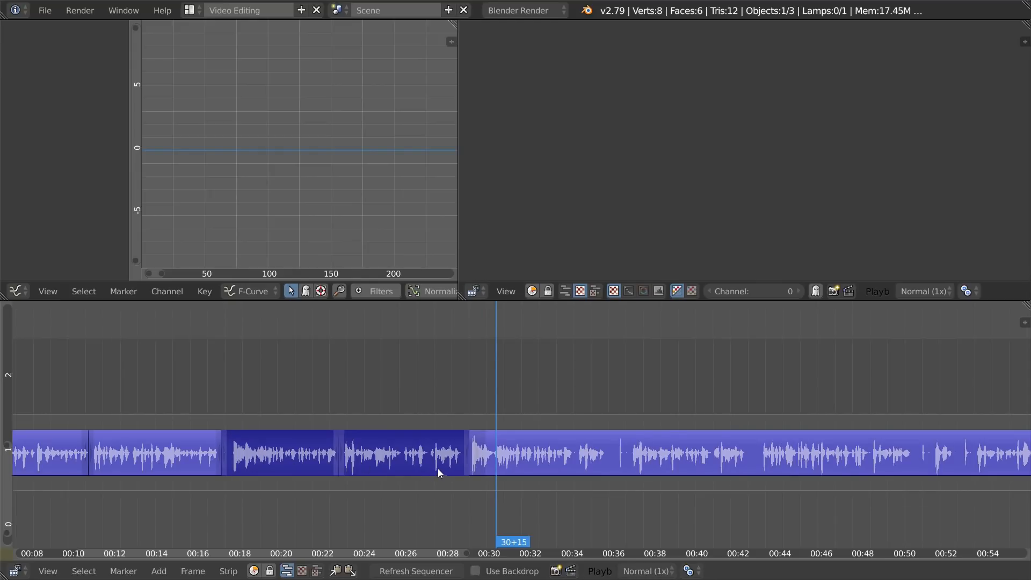
key(b)
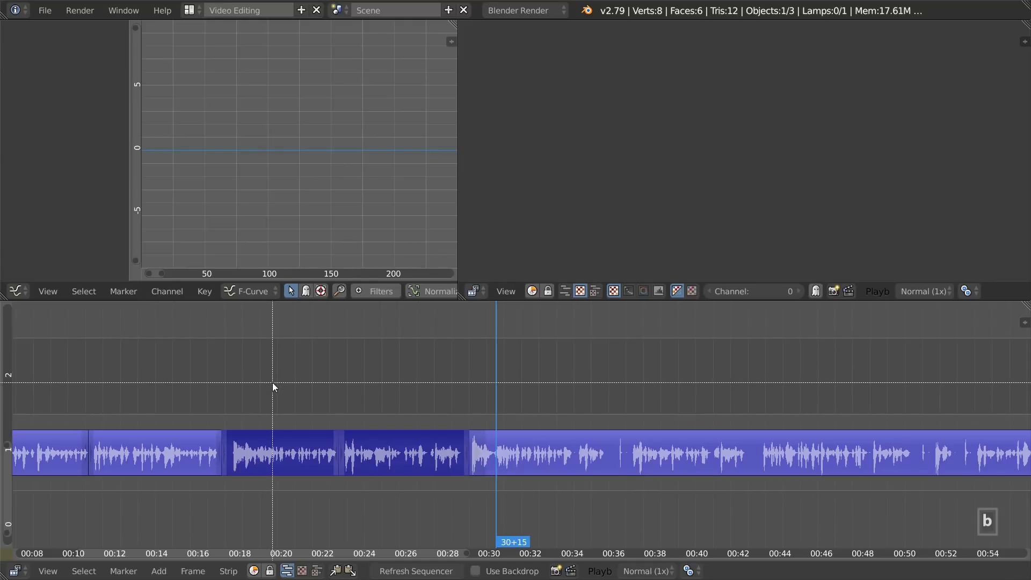
drag(281, 389, 399, 504)
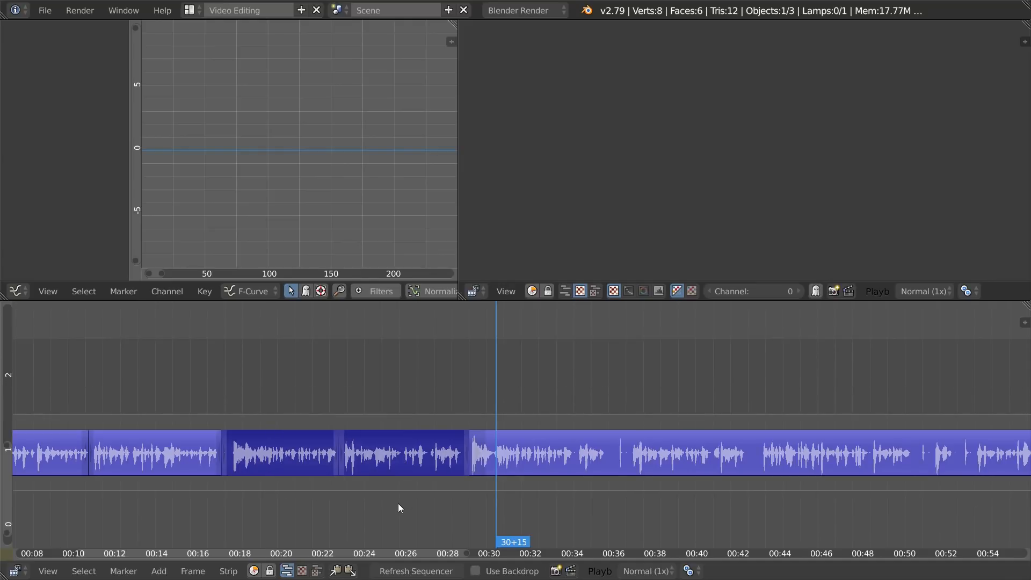
key(b)
drag(265, 387, 390, 501)
key(b)
drag(172, 414, 263, 457)
key(b)
drag(285, 394, 299, 439)
key(b)
drag(339, 403, 428, 517)
key(x)
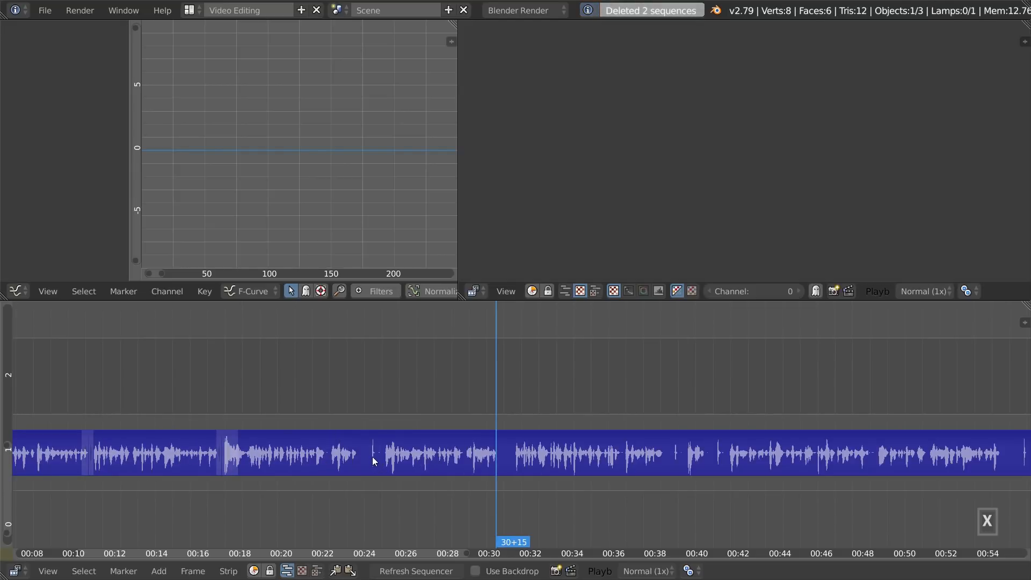
Step: Cut out the narration section from 22+09 to about 25 s, closing the gap
key(ctrl)
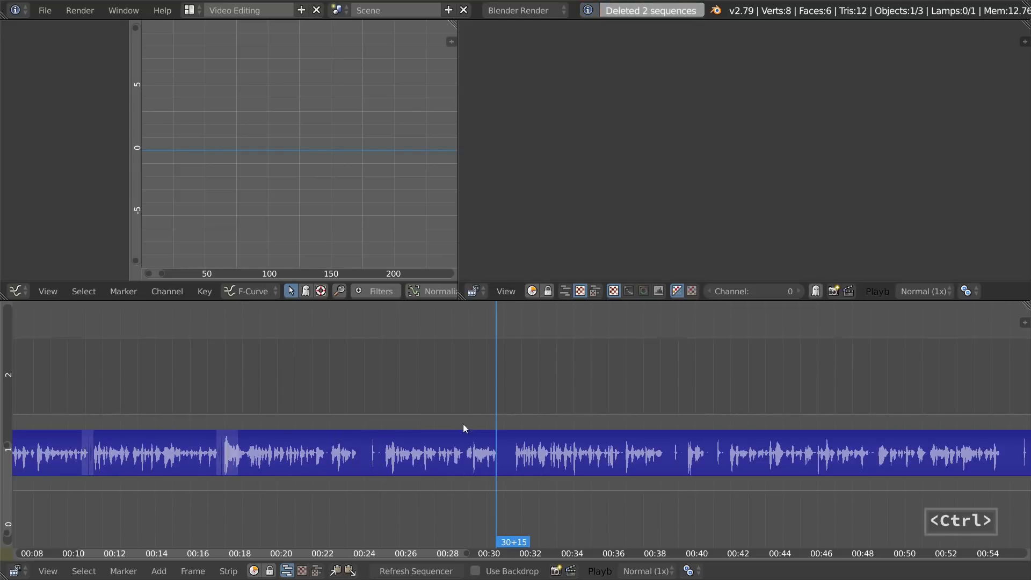
ctrl+click(325, 460)
ctrl+drag(325, 459, 388, 461)
ctrl+middle_drag(368, 523, 622, 411)
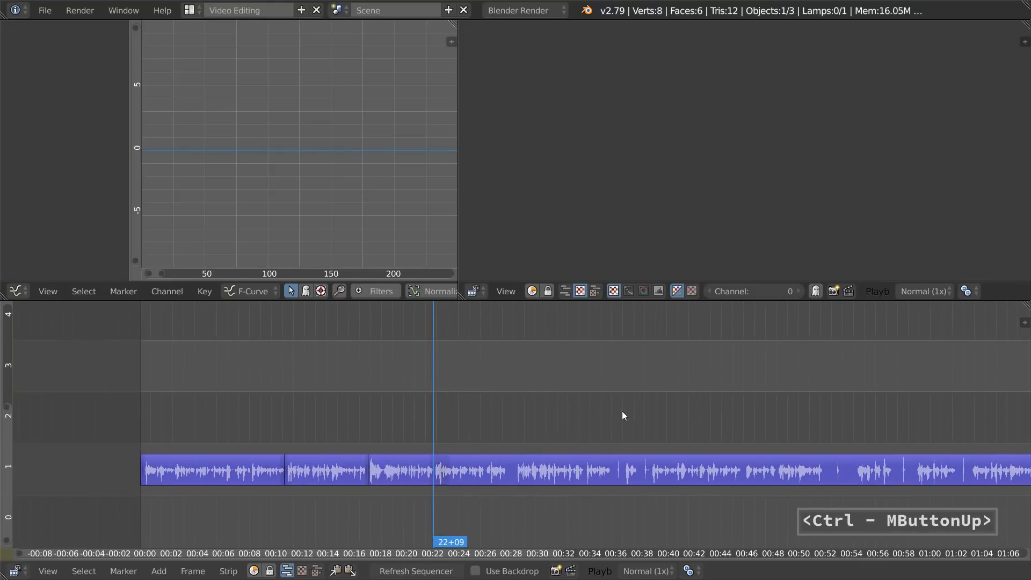
Step: Cut the narration at 28+05 and delete everything after it
ctrl+click(512, 471)
key(x)
middle_drag(539, 529, 578, 403)
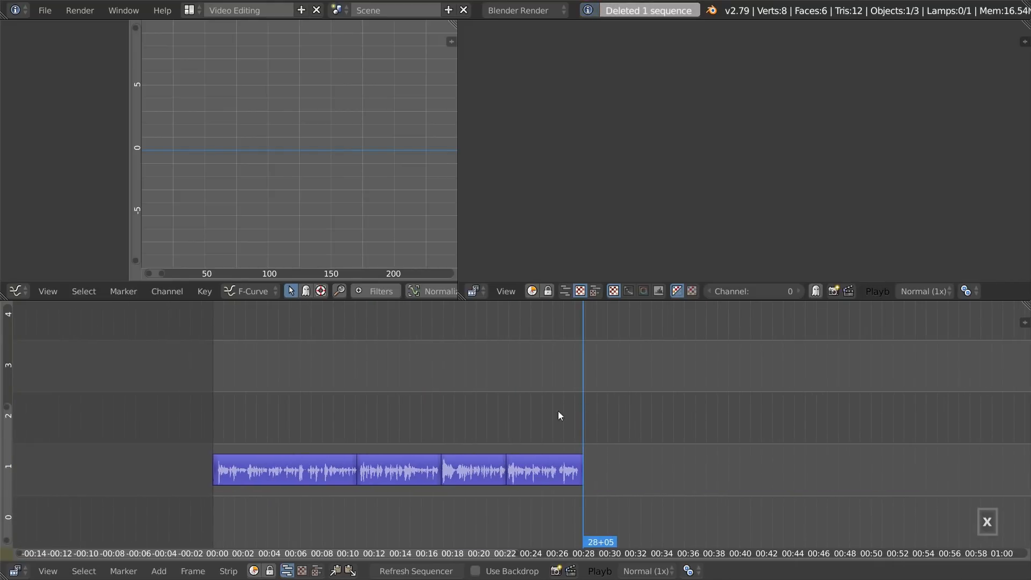
Step: Leave the narration's meta strip and ungroup it into separate sound strips
key(Tab)
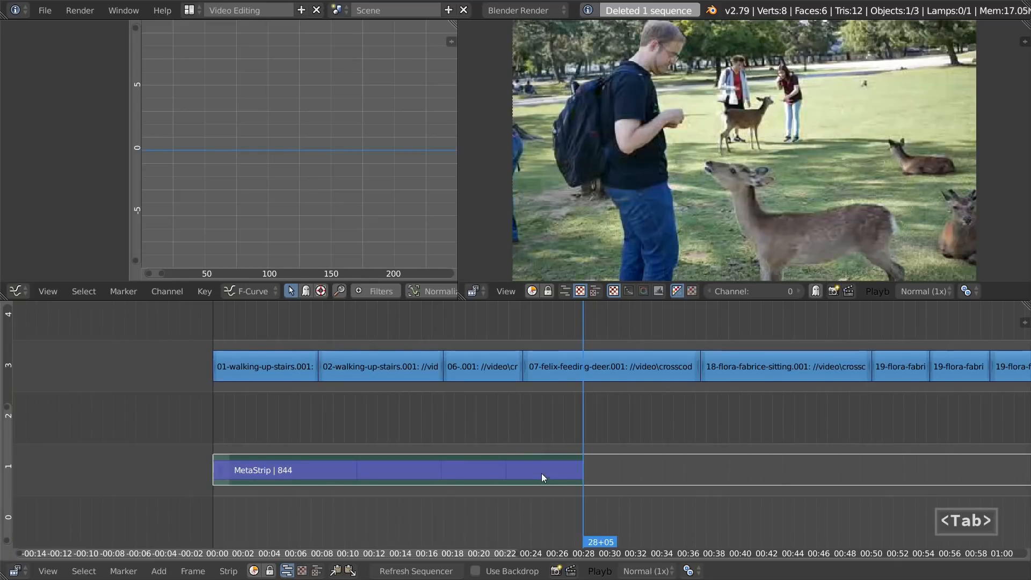
key(alt+g)
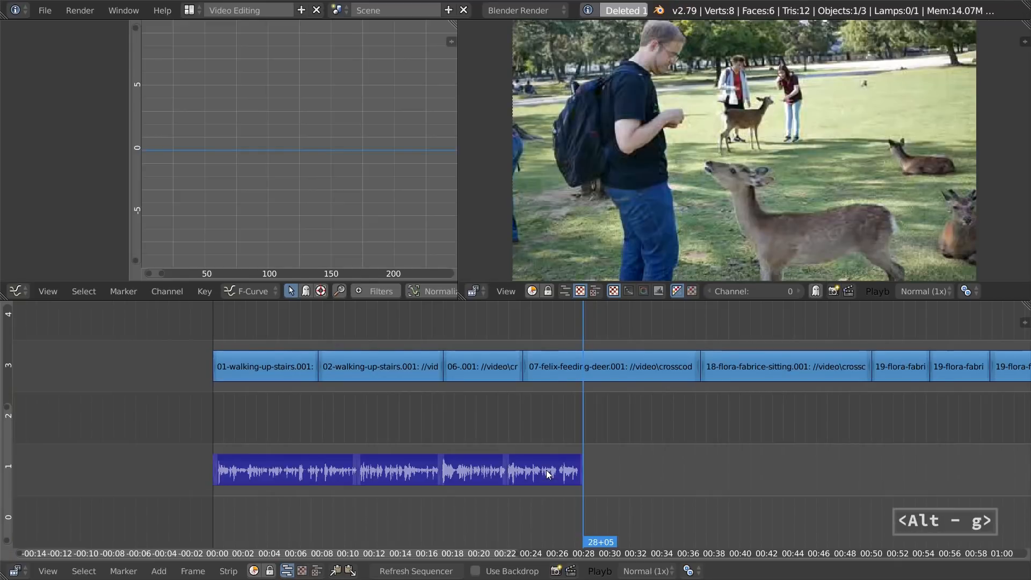
key(ctrl+z)
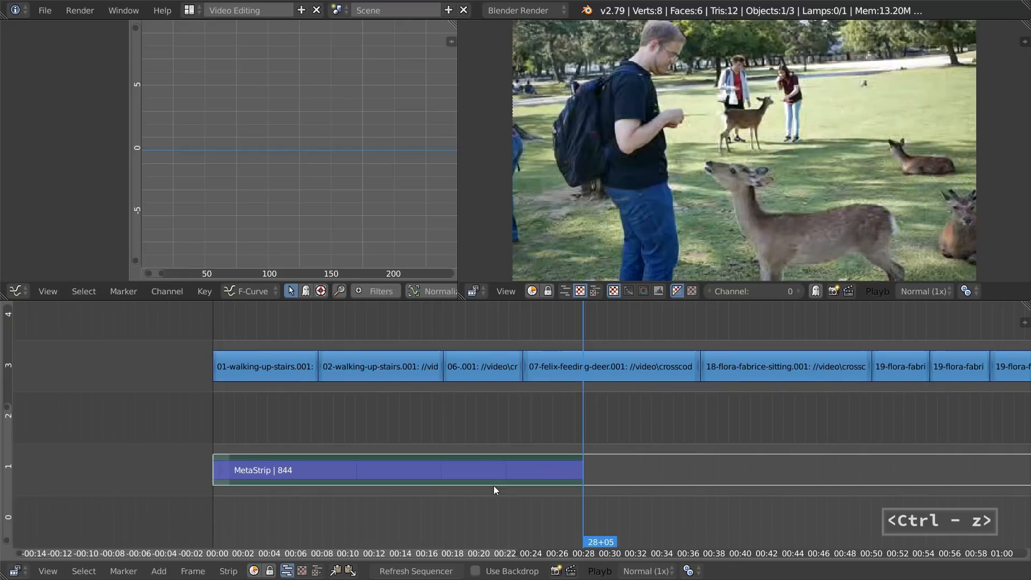
key(alt+g)
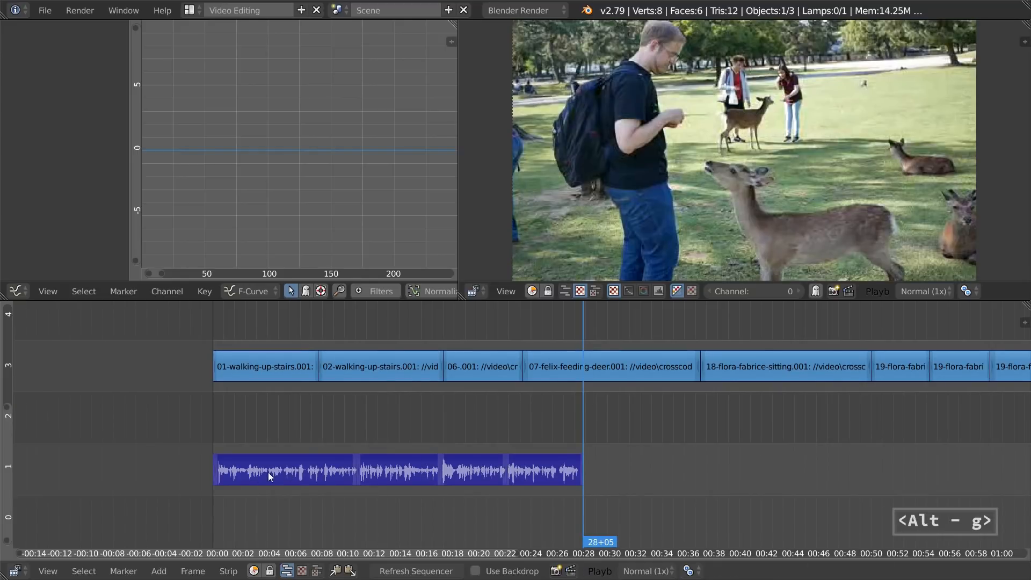
Step: Scrub through the channel 3 footage and move the clips from 01-walking-up-stairs through 19-flora-fabrice-sitting behind the last sunrise clip, starting at frame 3736
key(Home)
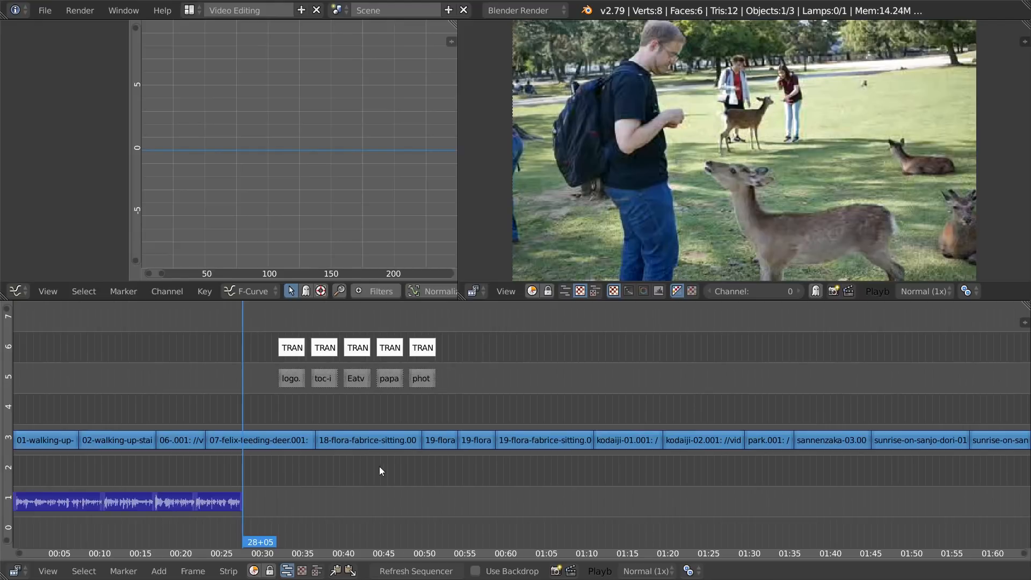
ctrl+scroll(359, 463, left, 6)
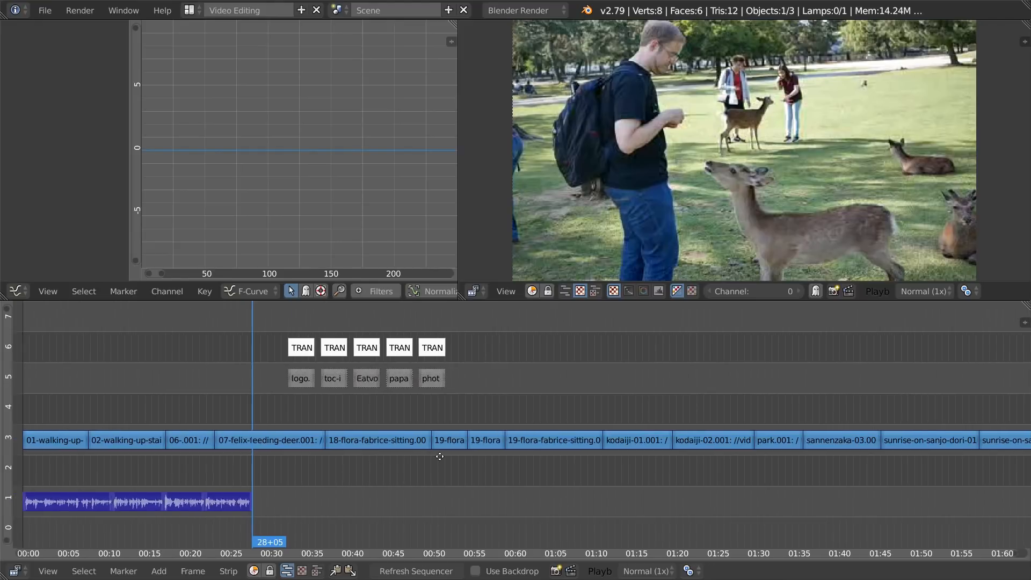
drag(145, 411, 374, 420)
drag(417, 482, 193, 441)
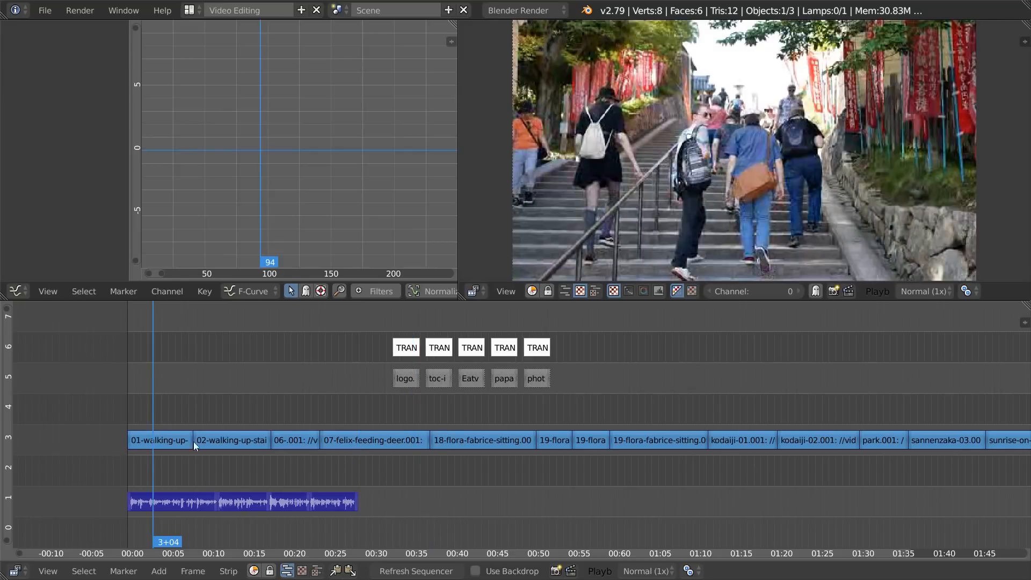
drag(221, 403, 436, 429)
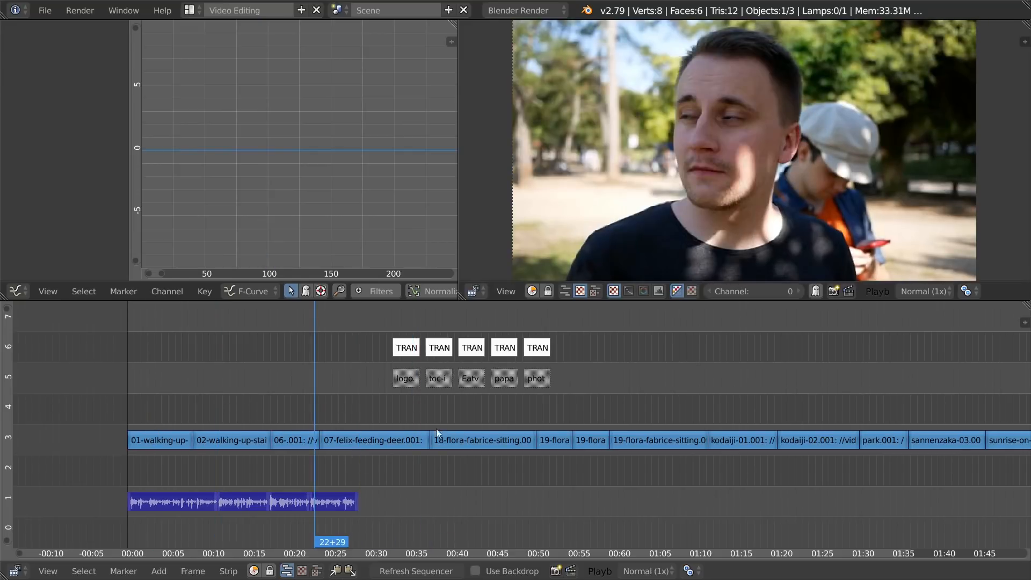
drag(369, 451, 649, 437)
ctrl+middle_drag(649, 437, 622, 487)
key(b)
drag(398, 483, 599, 468)
key(g)
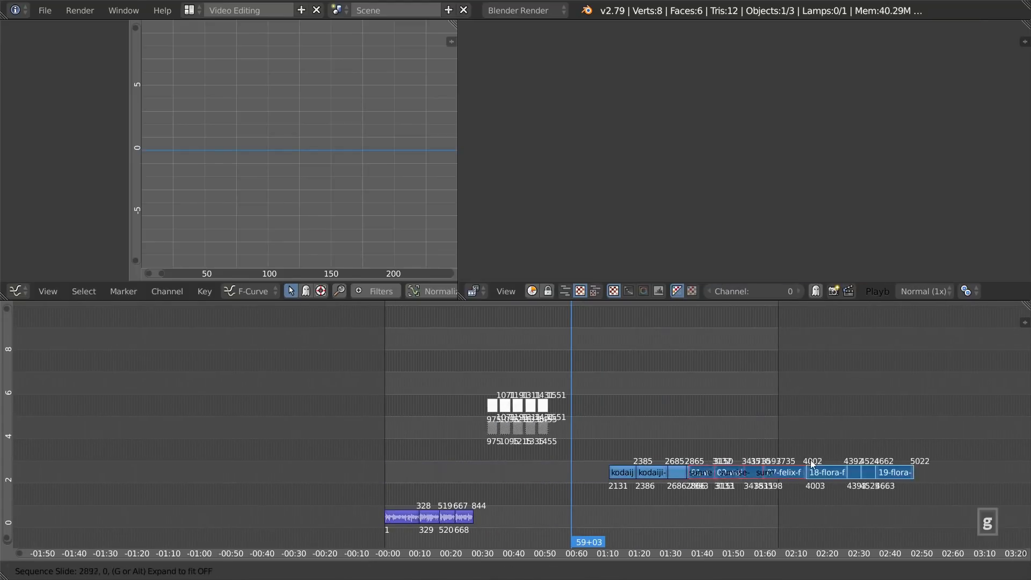
click(886, 470)
Step: Select the clips from kodaiji-01 through the last sunrise clip and move them to start at about 36 s on channel 3
click(762, 430)
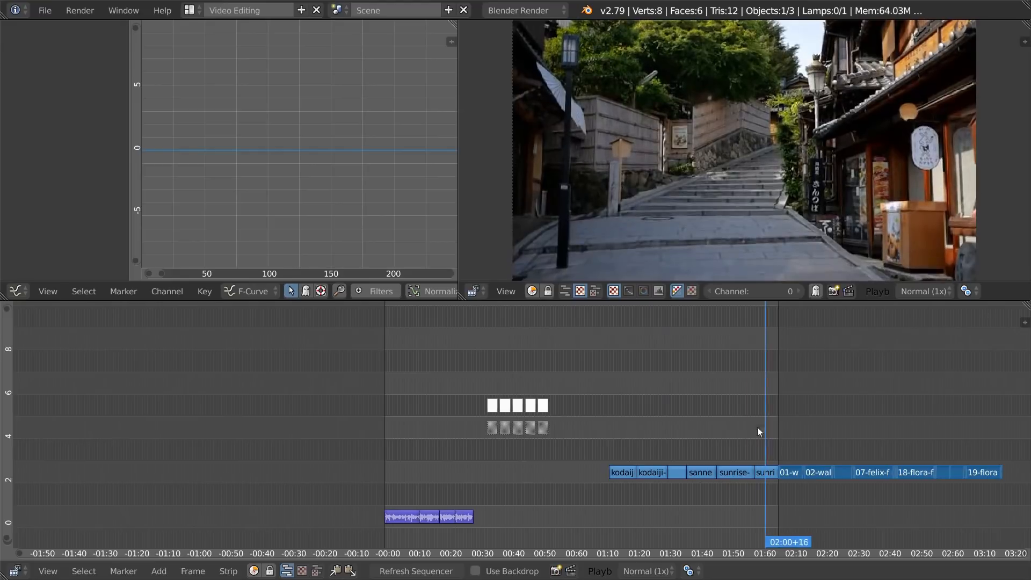
click(628, 445)
key(b)
drag(612, 483, 759, 446)
ctrl+middle_drag(754, 462, 816, 382)
key(b)
drag(550, 456, 823, 381)
key(g)
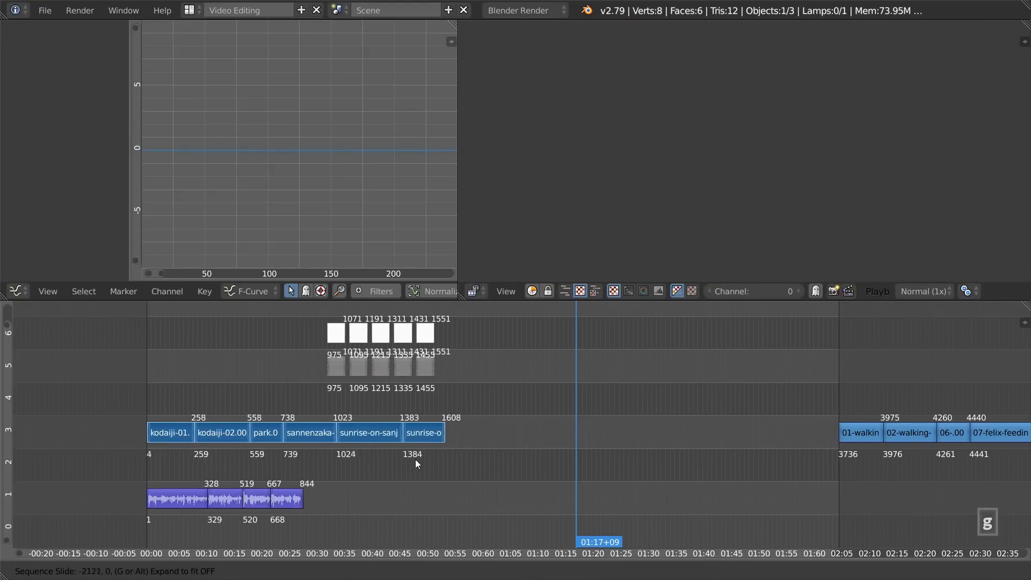
click(612, 472)
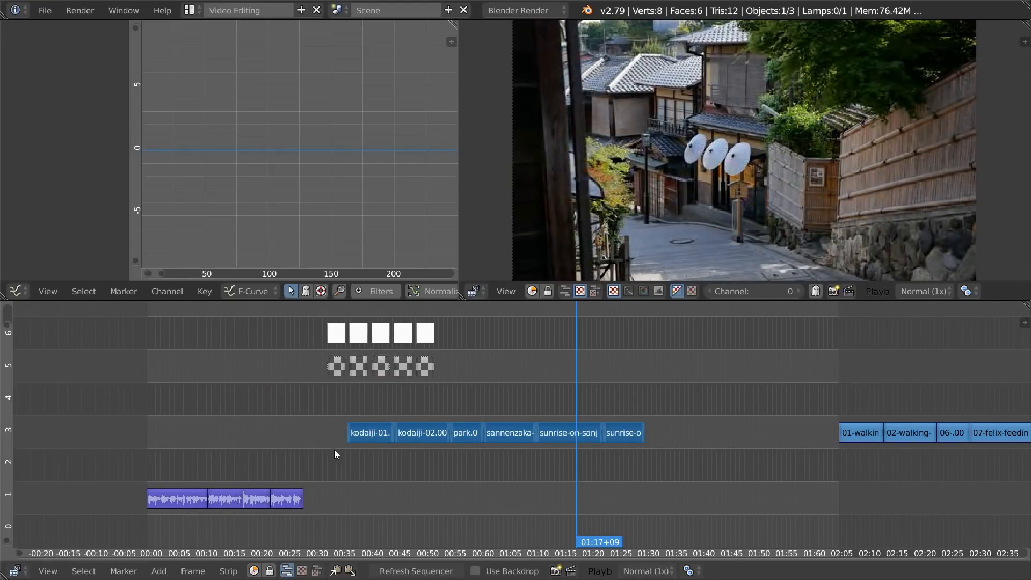
Step: Try sliding the selected Kyoto clips to about 54 s and snapping them to neighbouring strips and the narration's end
key(g)
key(ctrl)
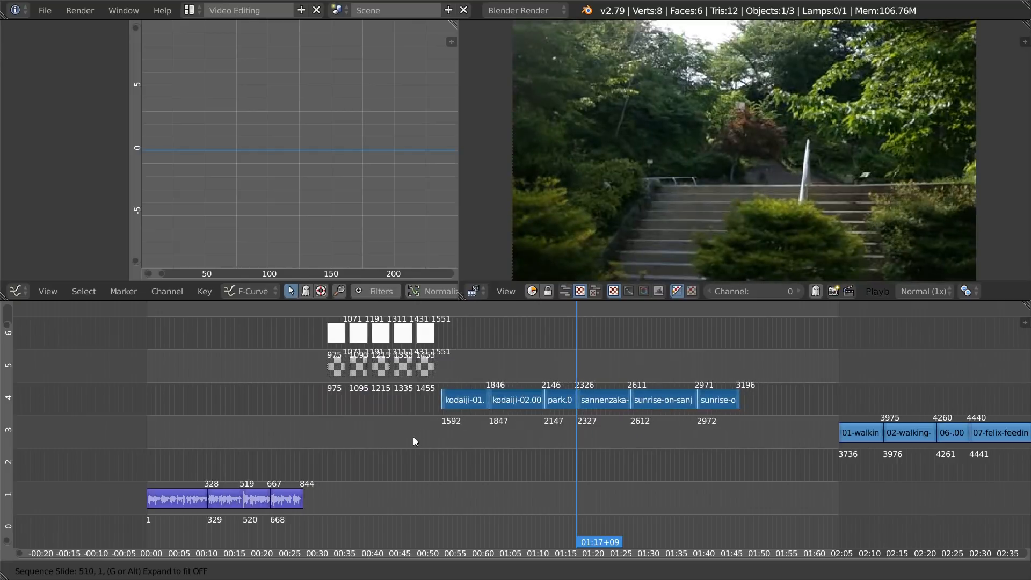
click(436, 455)
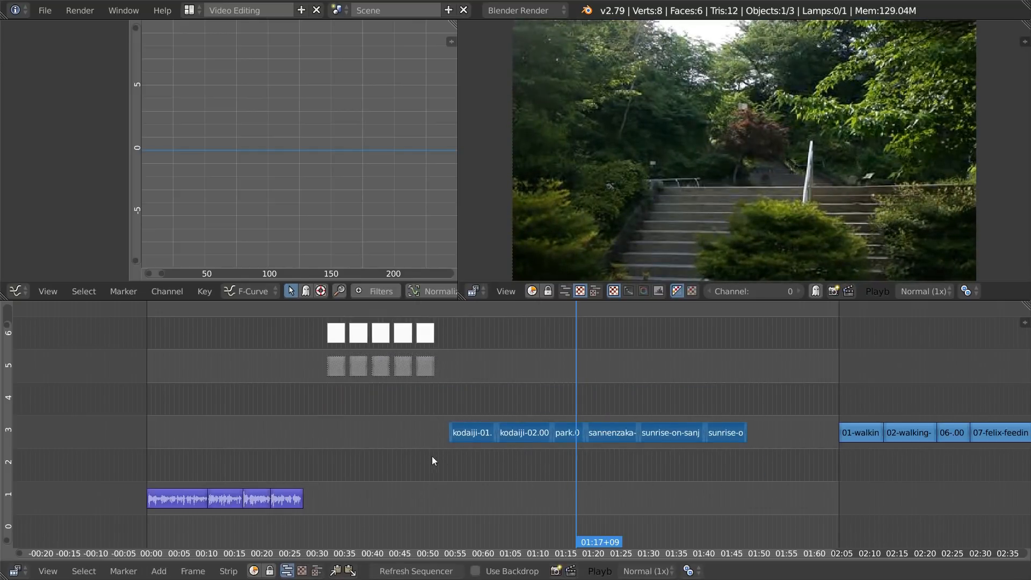
key(g)
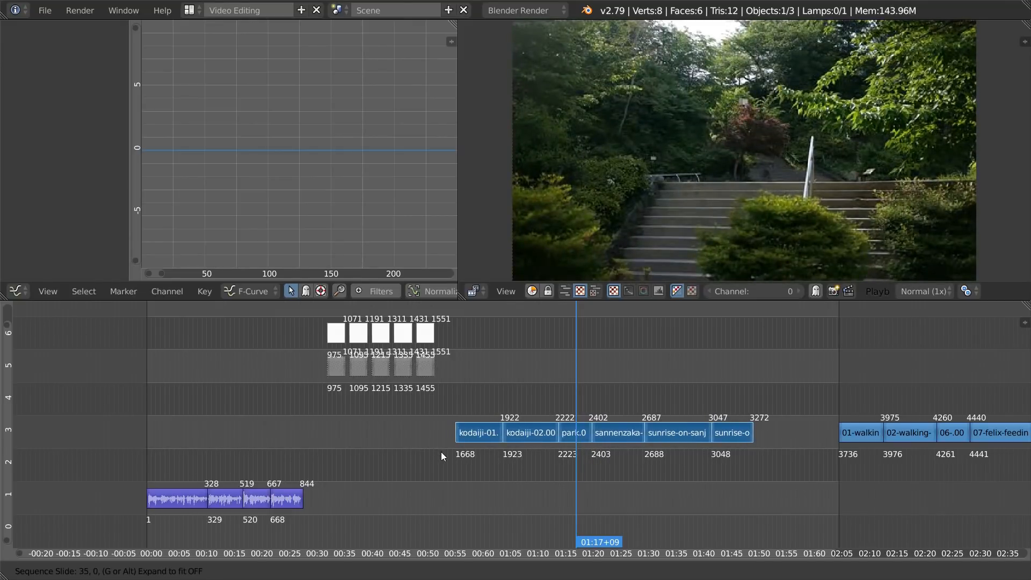
key(ctrl)
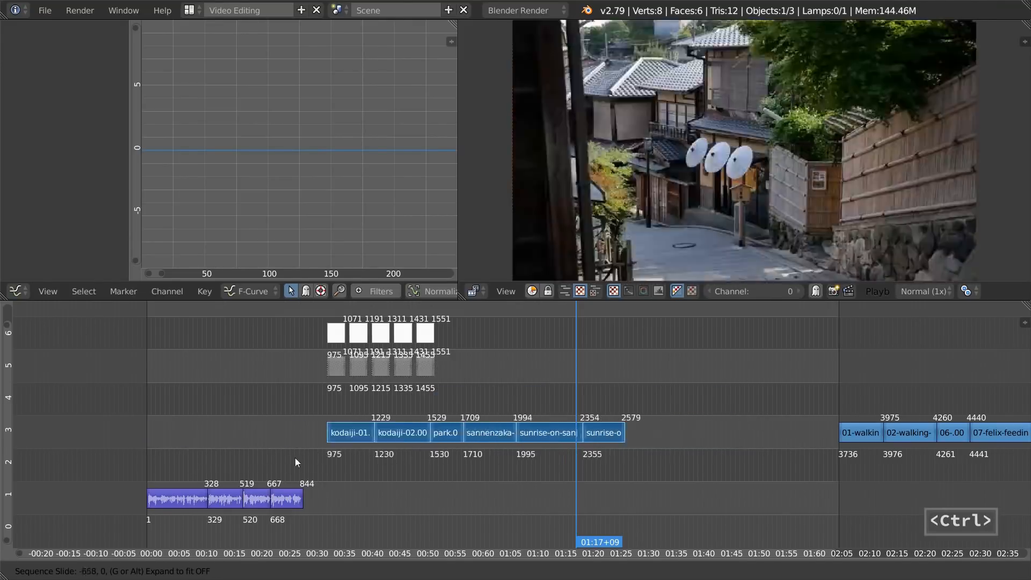
right_click(151, 465)
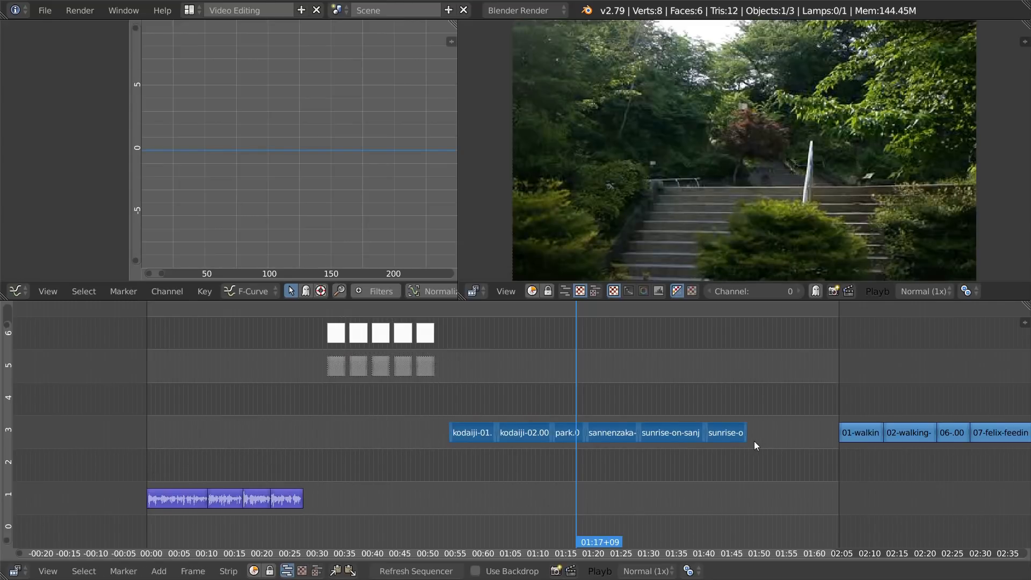
key(g)
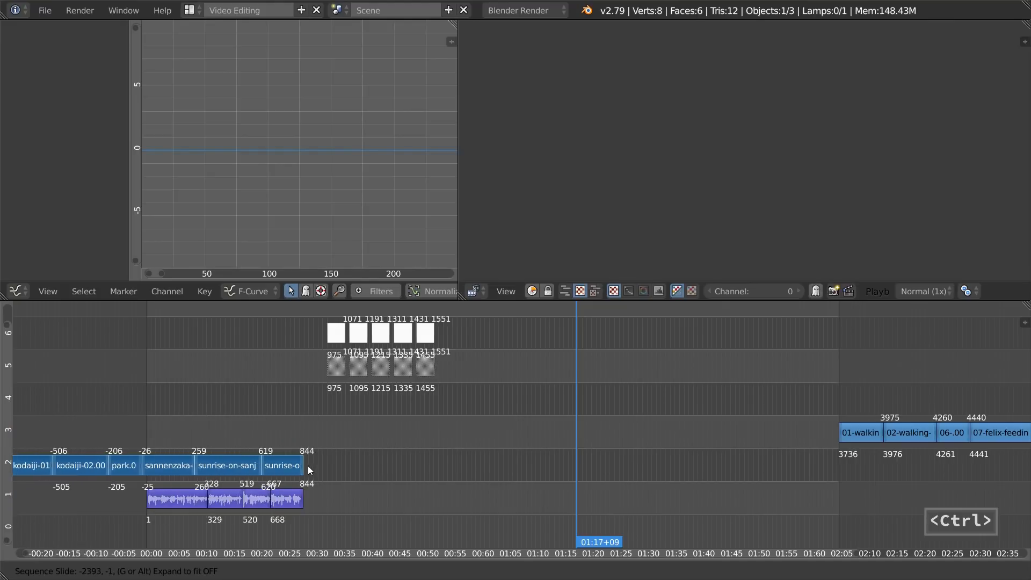
right_click(470, 434)
Step: Snap the selected Kyoto clips to the start of the timeline on channel 3
ctrl+middle_drag(293, 478, 478, 451)
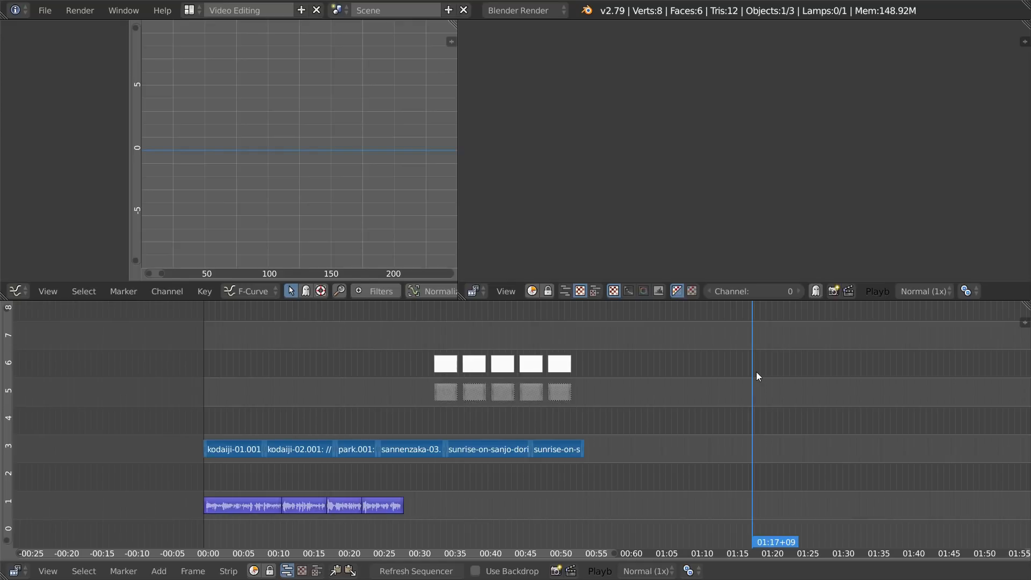
key(g)
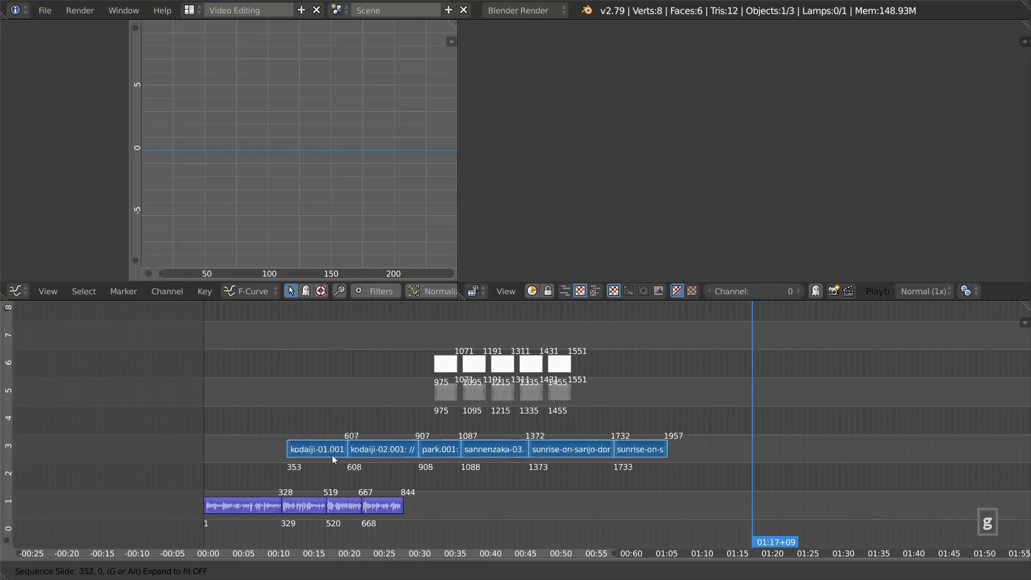
ctrl+click(210, 455)
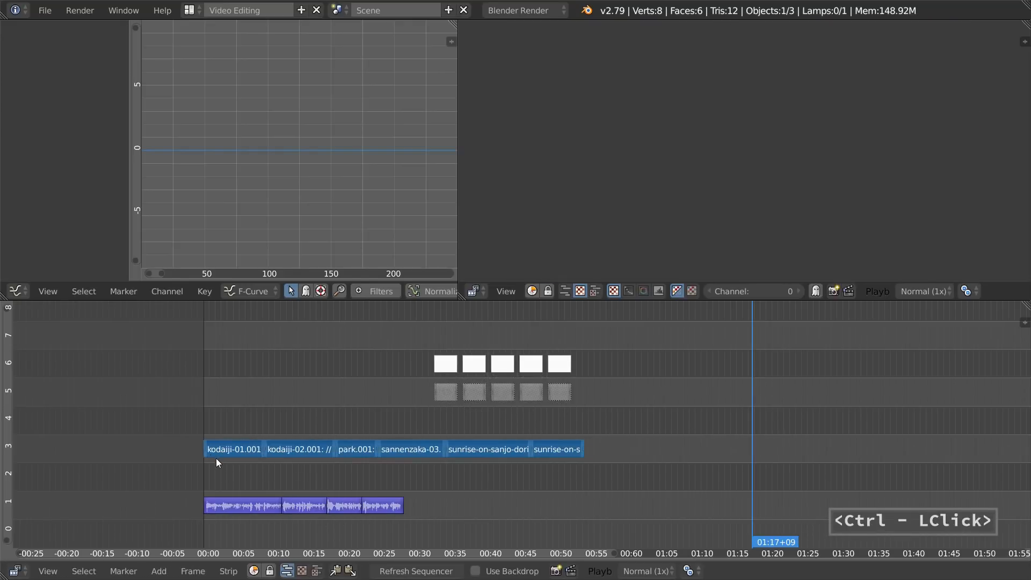
Step: Try adjusting the kodaiji-02 and sunrise-on-sanjo-dori clips by their end edges, and undo the changes
right_drag(334, 452, 360, 453)
key(ctrl+z)
key(ctrl+z)
right_drag(524, 449, 467, 457)
key(ctrl+z)
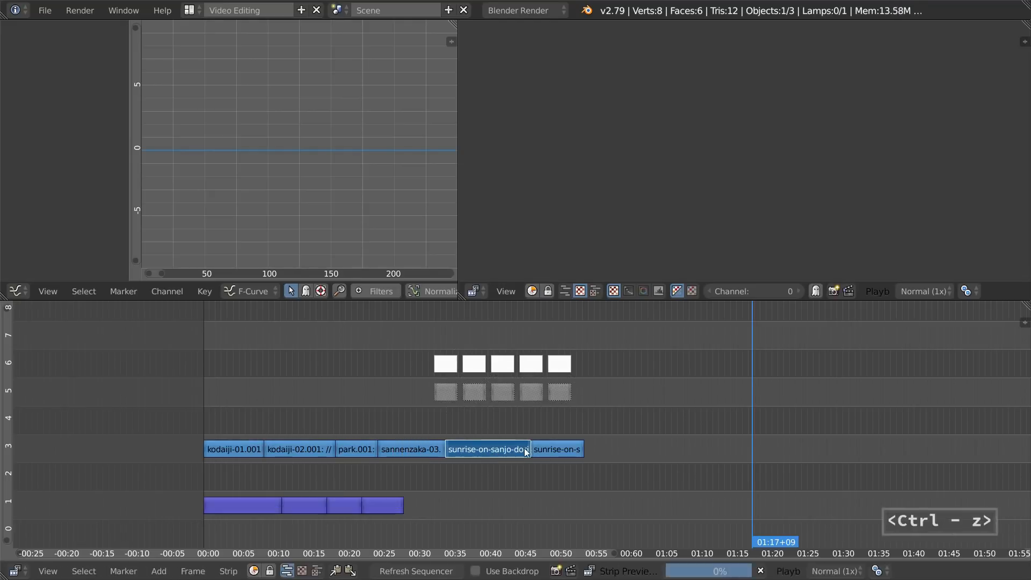
right_drag(529, 449, 511, 456)
key(ctrl+z)
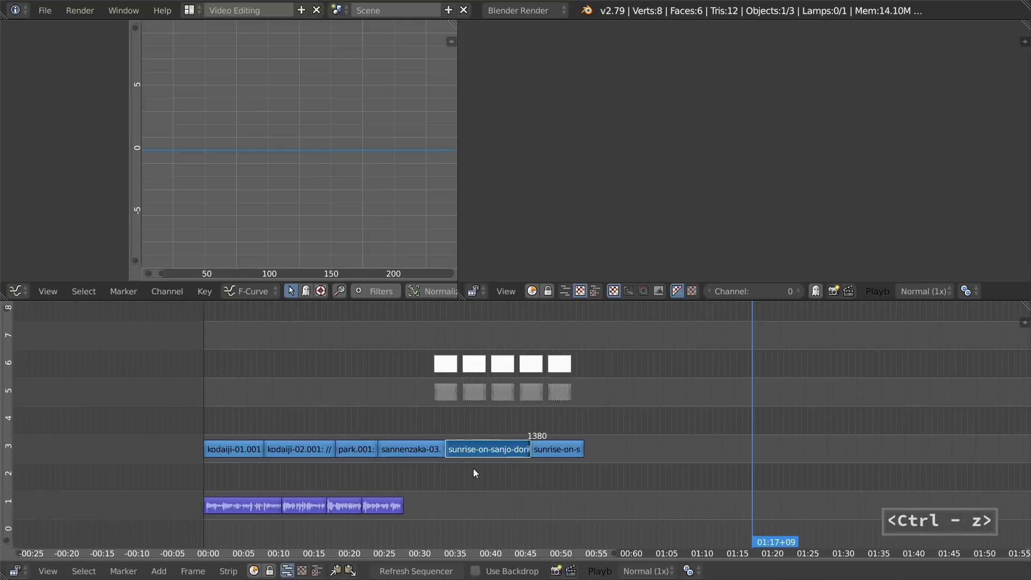
Step: Try cutting sections out of the kodaiji-01 and kodaiji-02 clips, and undo the cuts
key(b)
drag(251, 425, 284, 471)
key(ctrl+z)
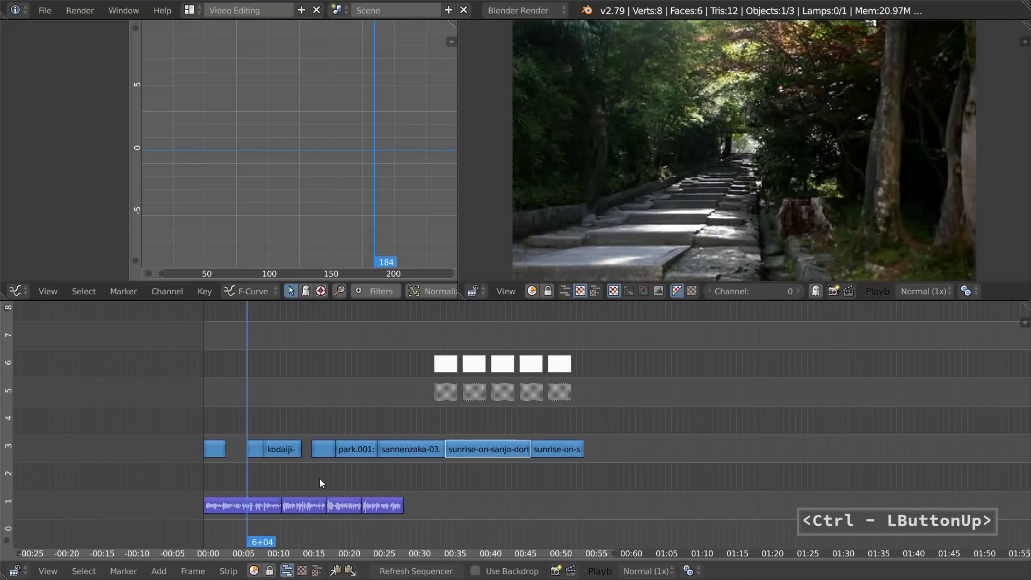
key(ctrl+z)
key(ctrl+z)
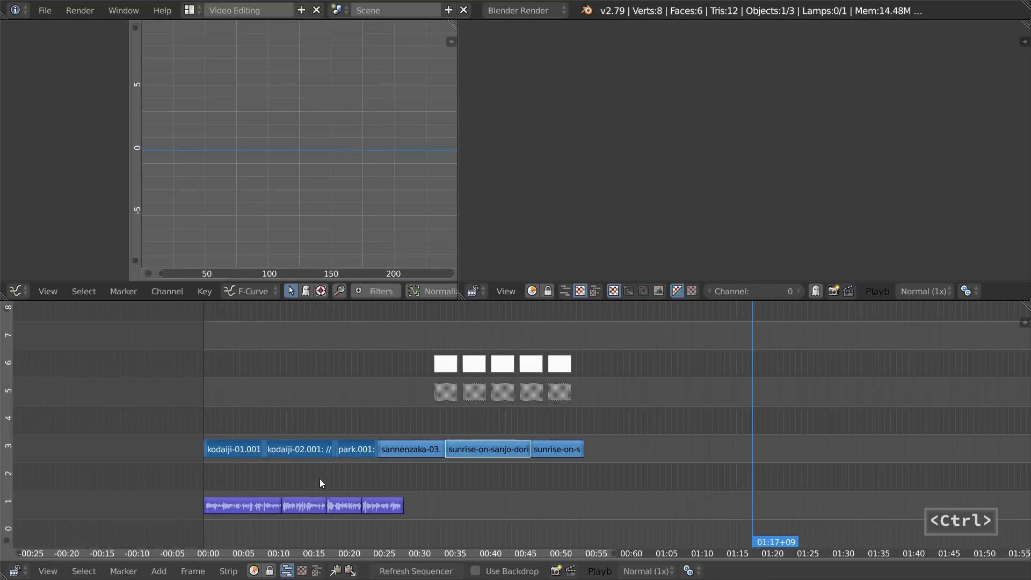
key(ctrl+z)
key(ctrl+z)
Step: Delete the kodaiji-02 clip from channel 3, leaving the neighbouring clips in place
ctrl+middle_drag(430, 464, 670, 450)
ctrl+middle_drag(694, 369, 567, 417)
click(249, 394)
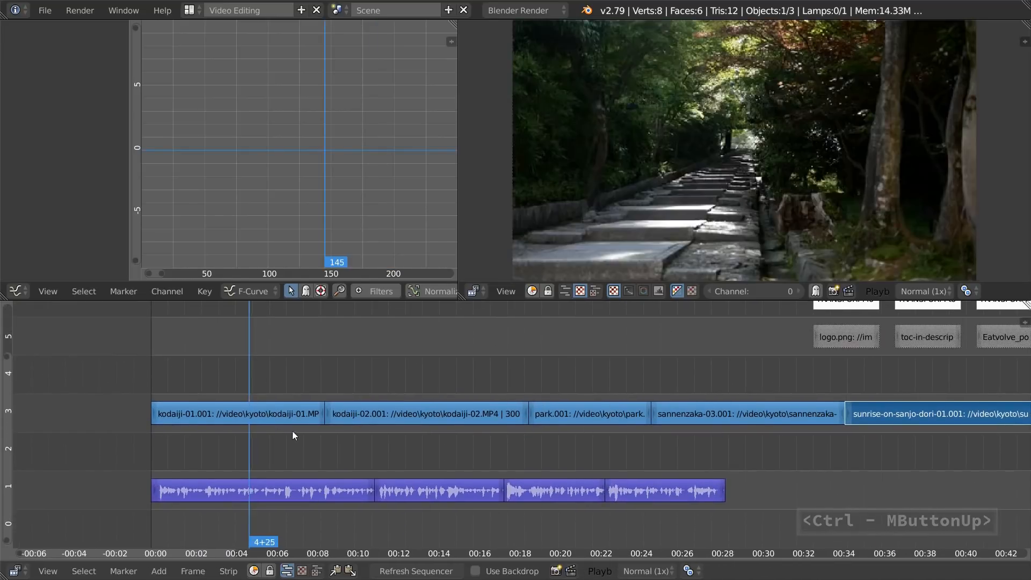
click(416, 413)
click(580, 410)
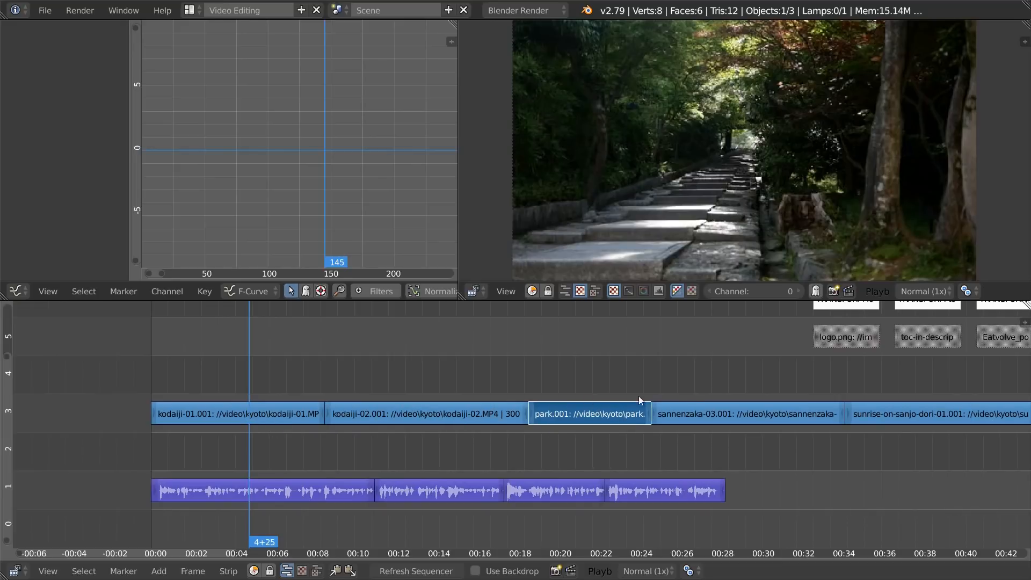
click(704, 411)
right_click(863, 408)
right_click(714, 407)
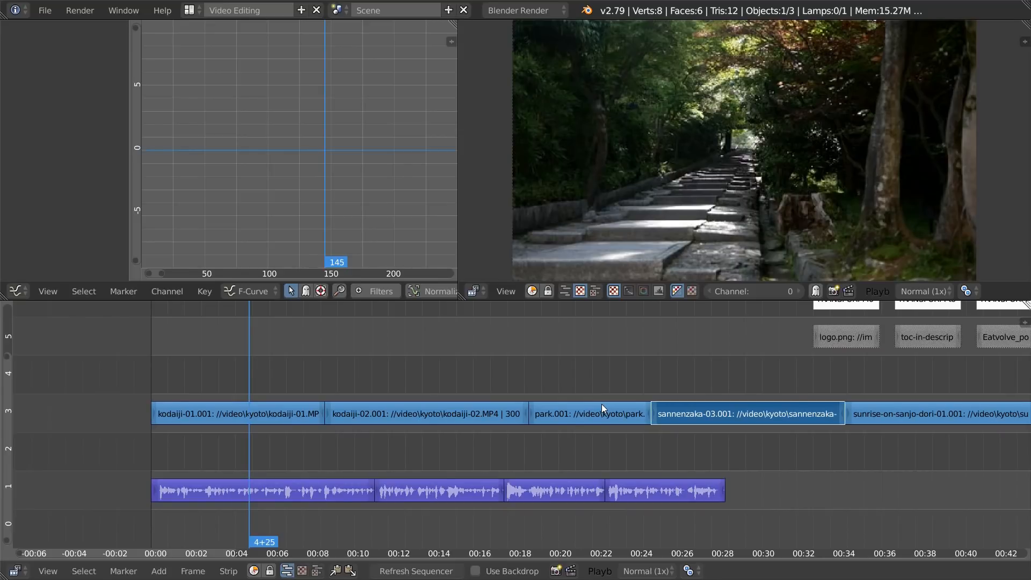
drag(410, 370, 699, 382)
drag(422, 358, 429, 392)
right_click(436, 414)
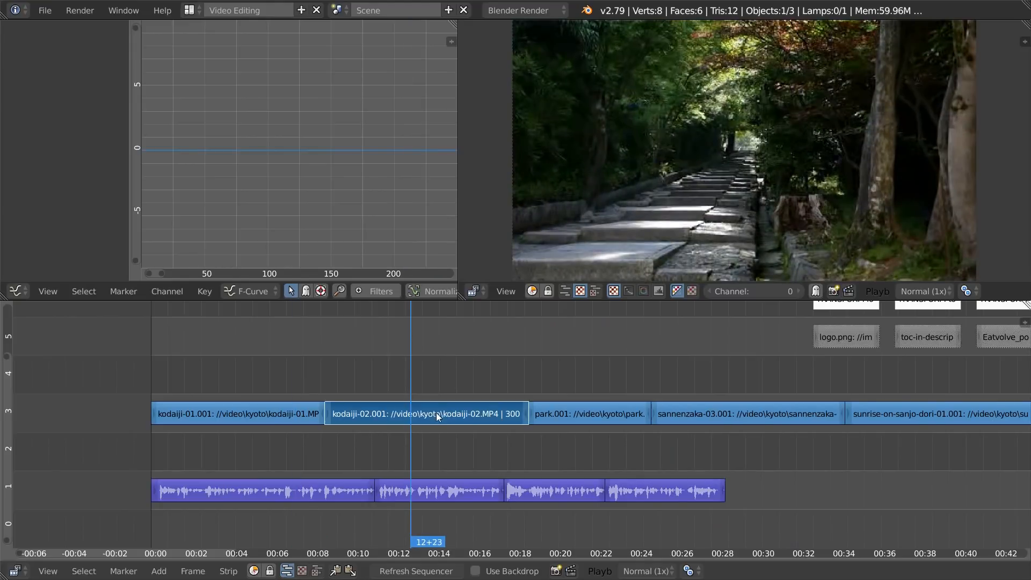
key(Delete)
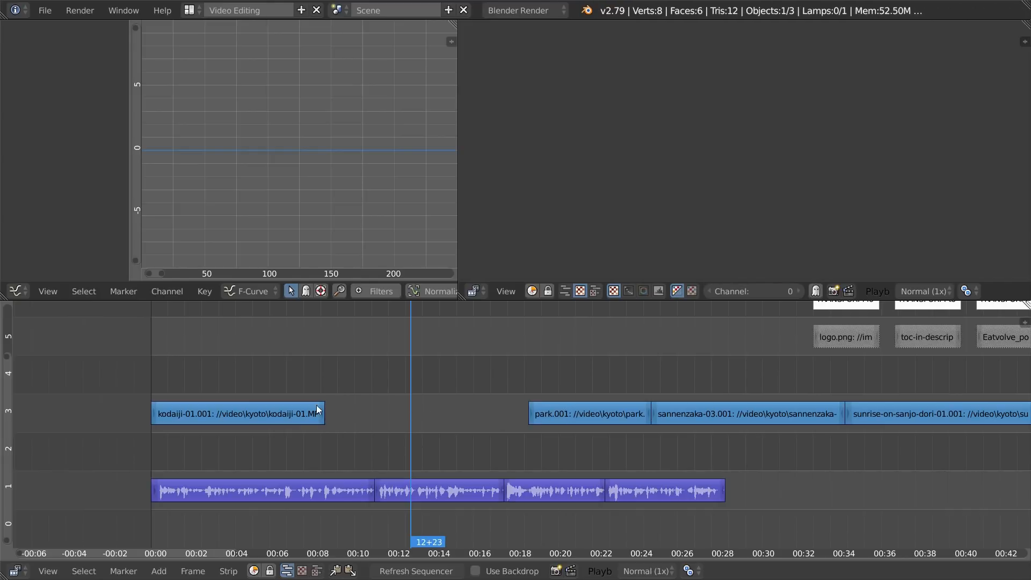
Step: Try concatenating the following clips onto kodaiji-01, one at a time and all at once, and undo it
right_click(301, 417)
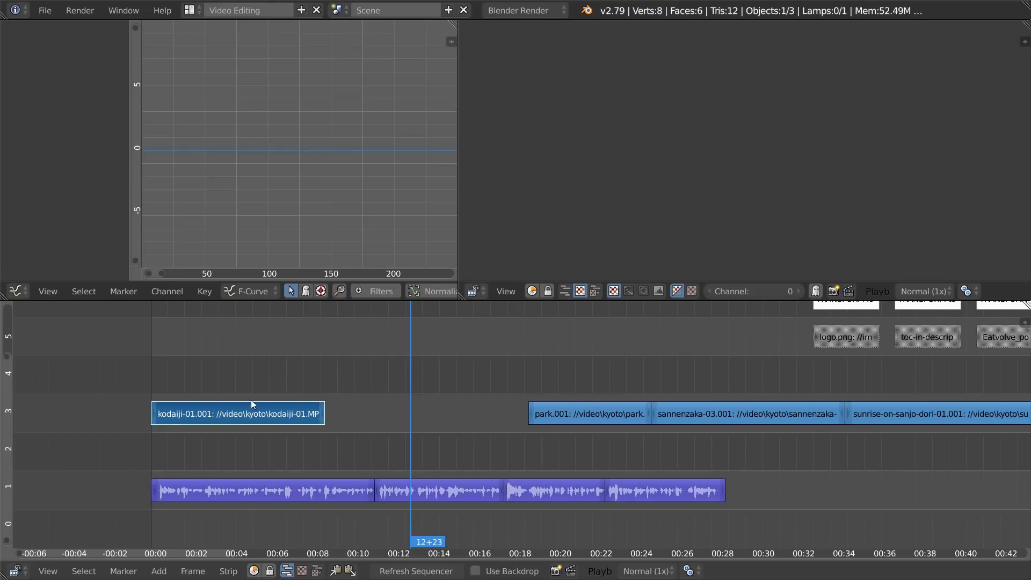
click(252, 413)
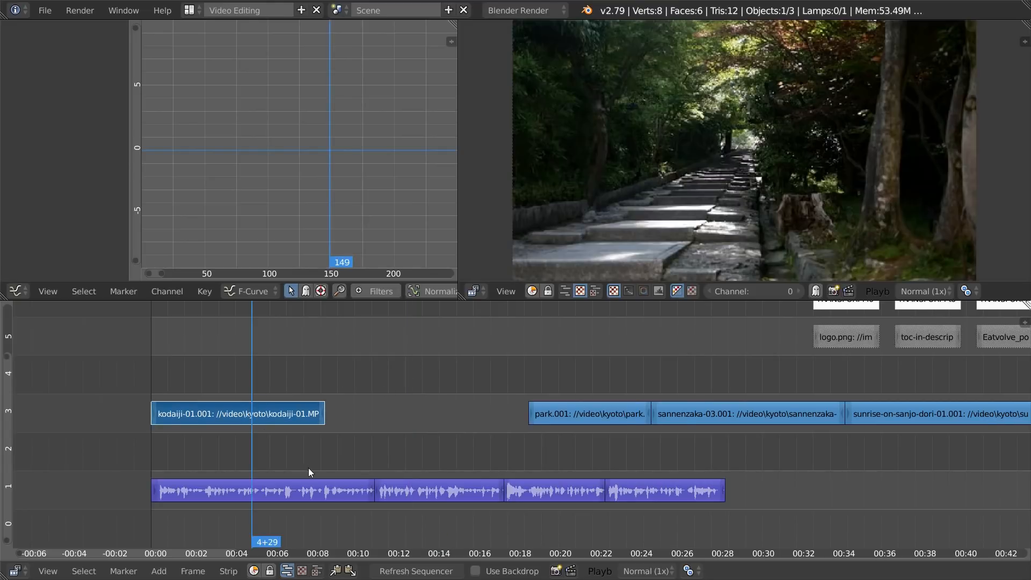
key(c)
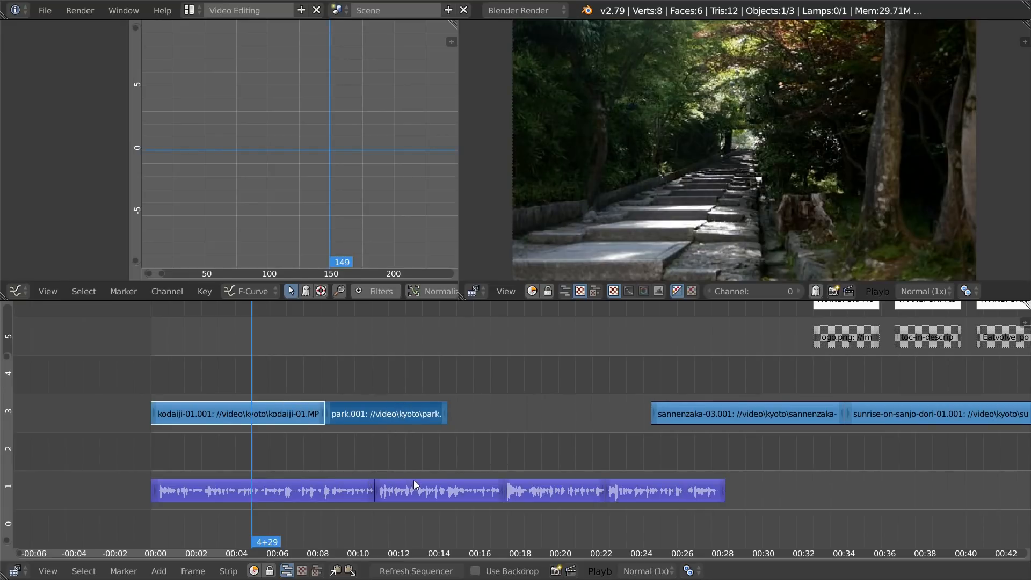
key(c)
key(c)
key(c)
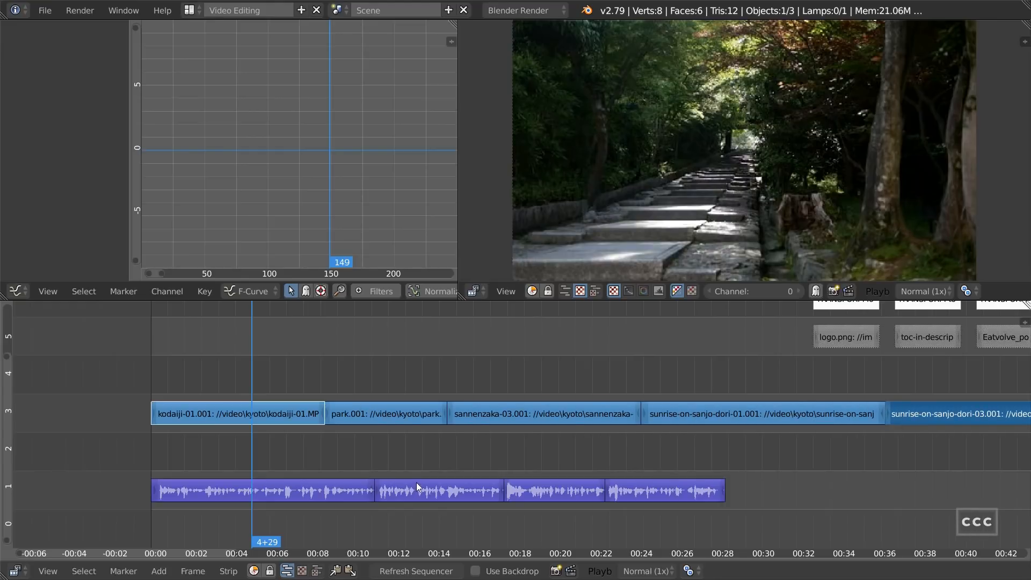
key(ctrl+z)
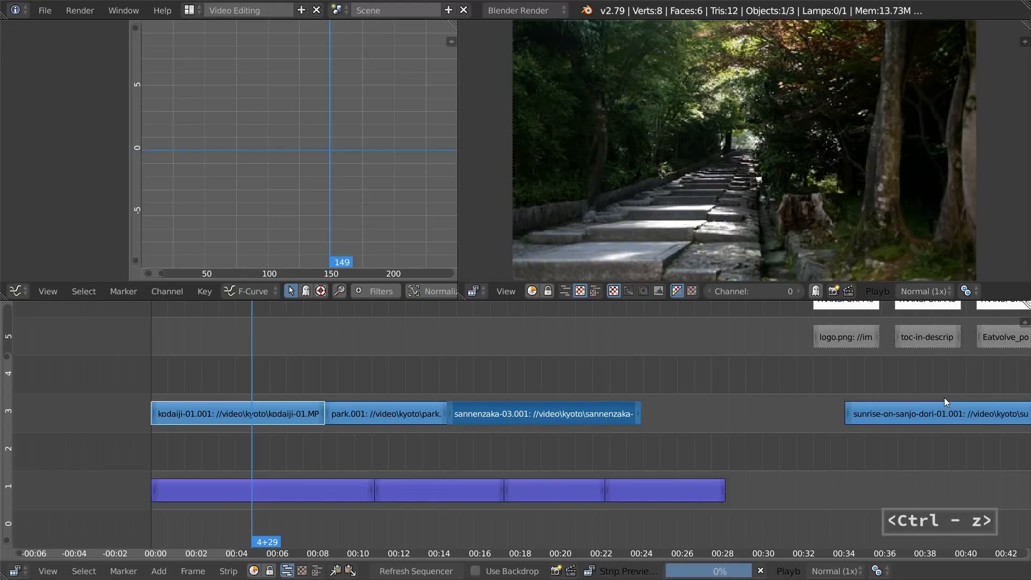
key(ctrl+z)
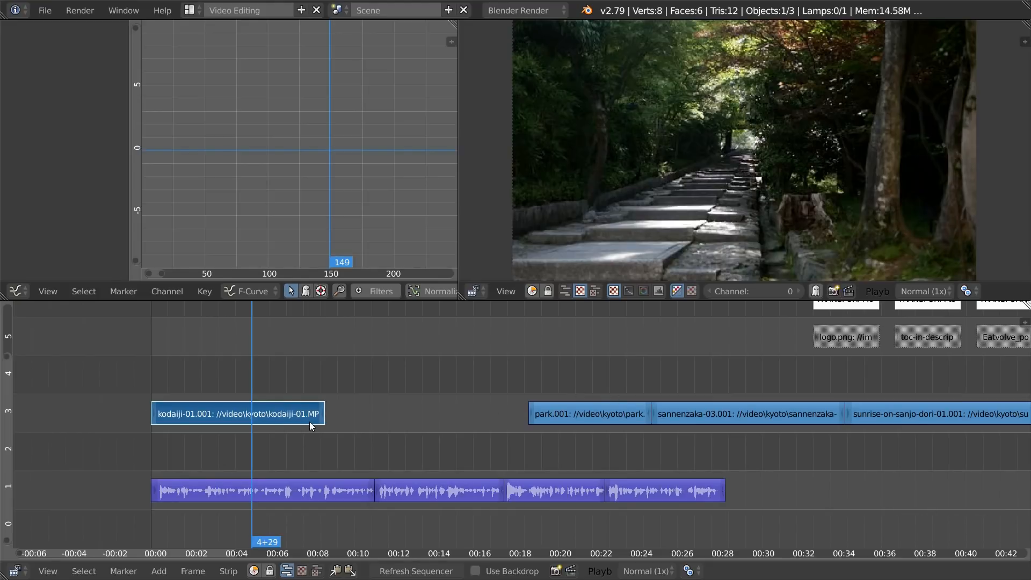
key(c)
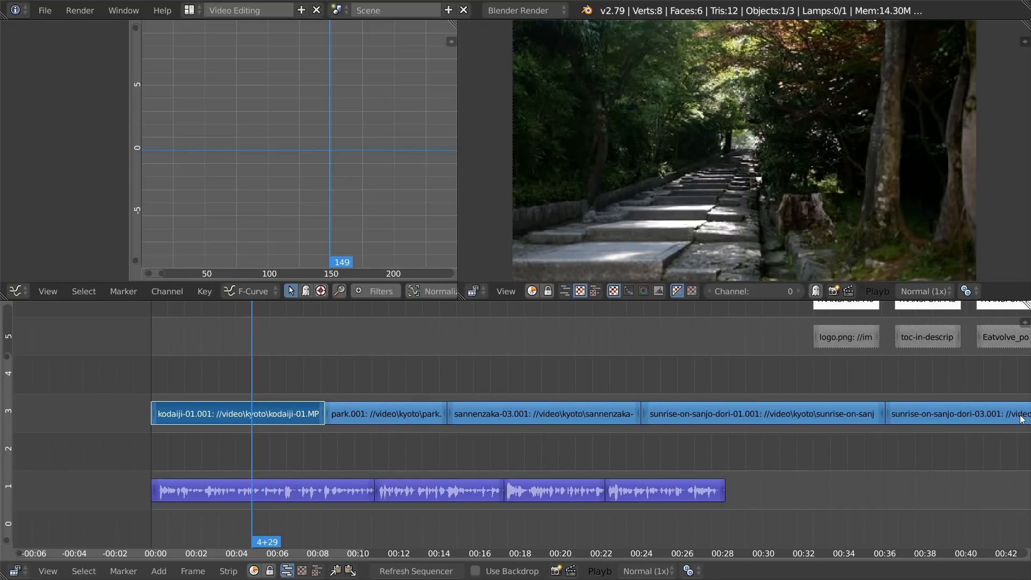
key(ctrl+z)
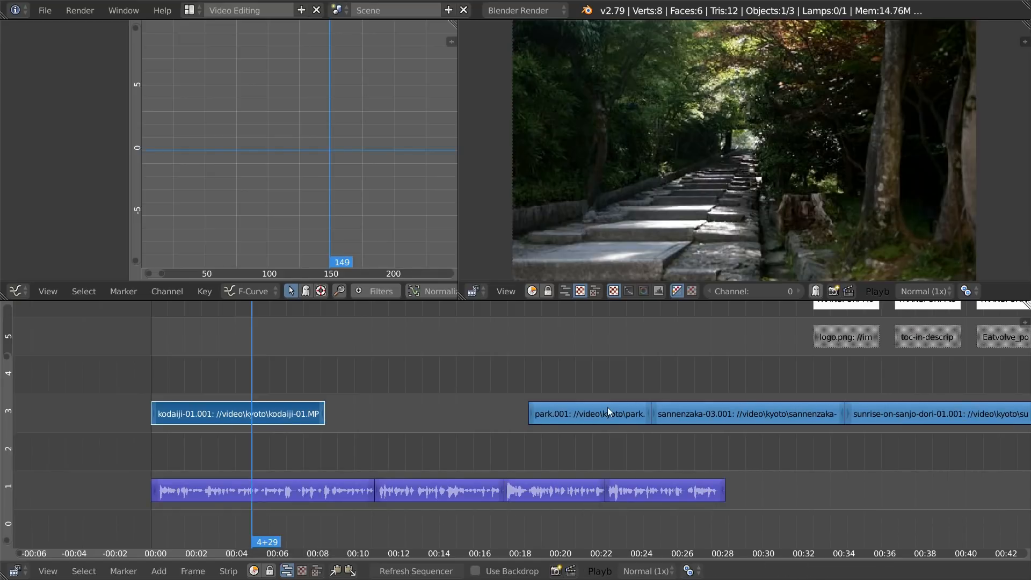
Step: Space the park, sannenzaka-03 and sunrise-on-sanjo-dori-01 clips apart on channel 3, try concatenating them after kodaiji-01, and undo the concatenation
click(591, 414)
drag(589, 412, 522, 413)
drag(791, 413, 761, 411)
drag(902, 413, 896, 415)
click(240, 408)
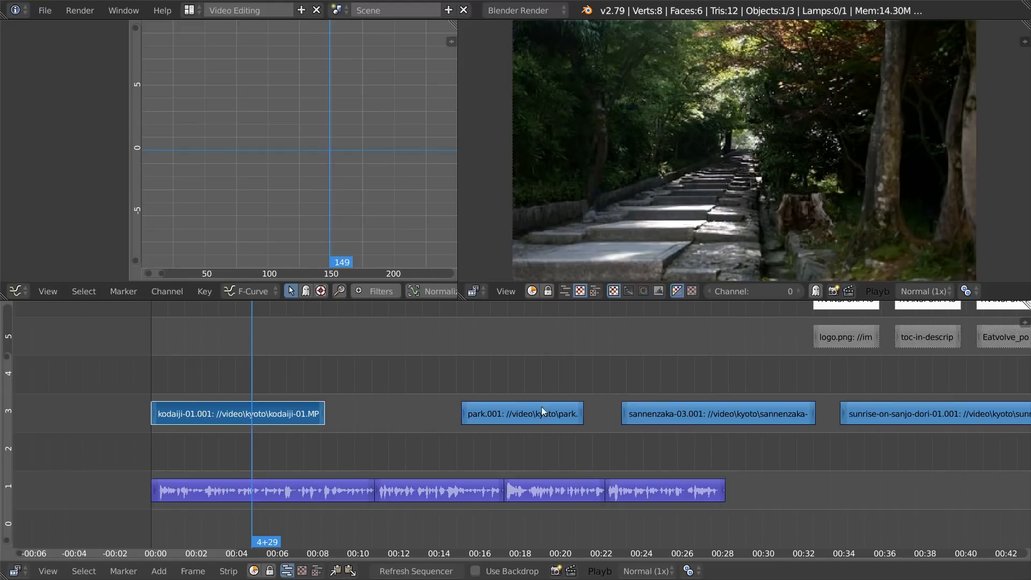
key(c)
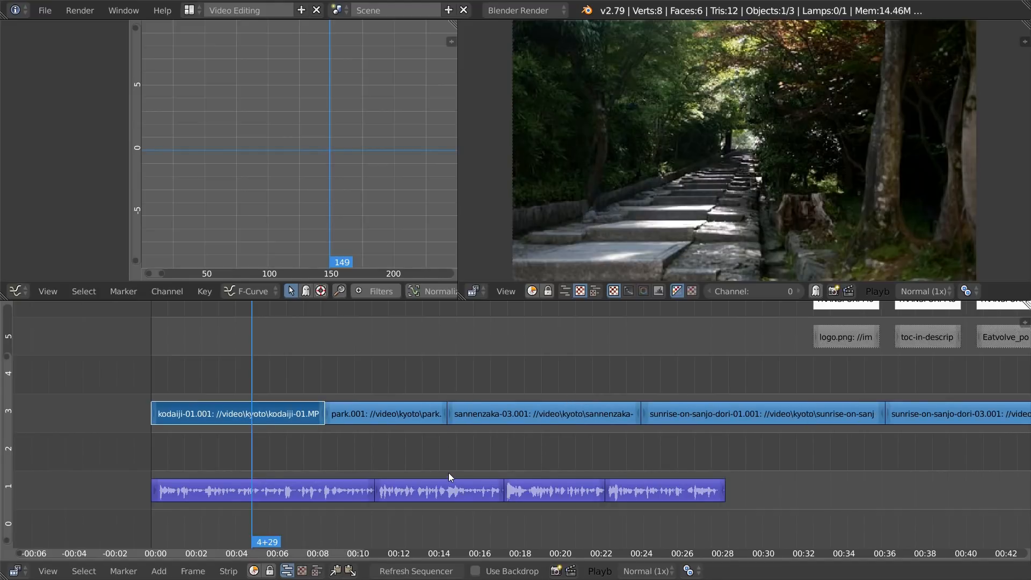
key(ctrl+z)
Step: Concatenate the park and sannenzaka-03 clips onto kodaiji-01, and the remaining clips onto sannenzaka-03
key(b)
drag(279, 436, 658, 367)
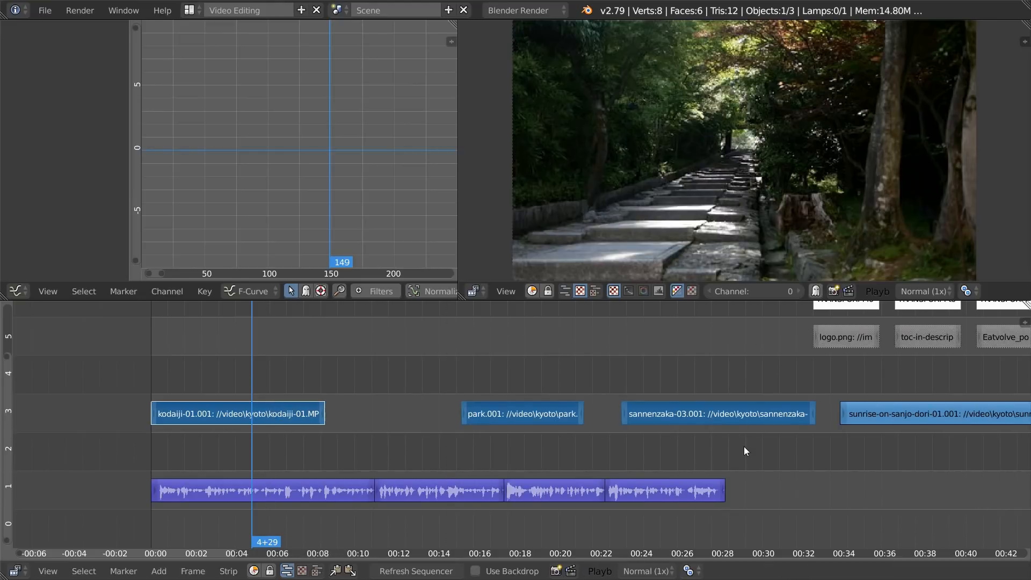
key(c)
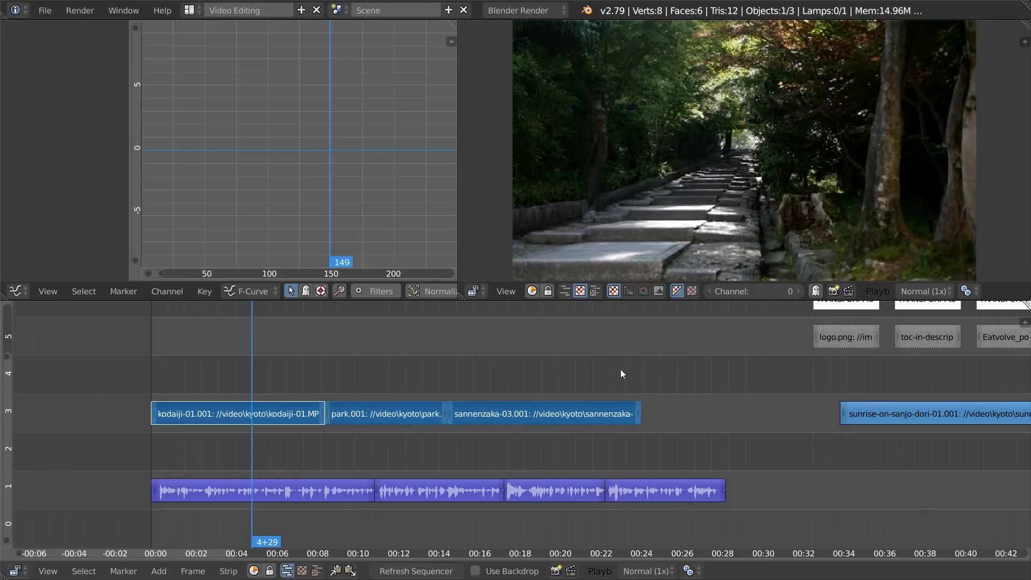
right_click(558, 414)
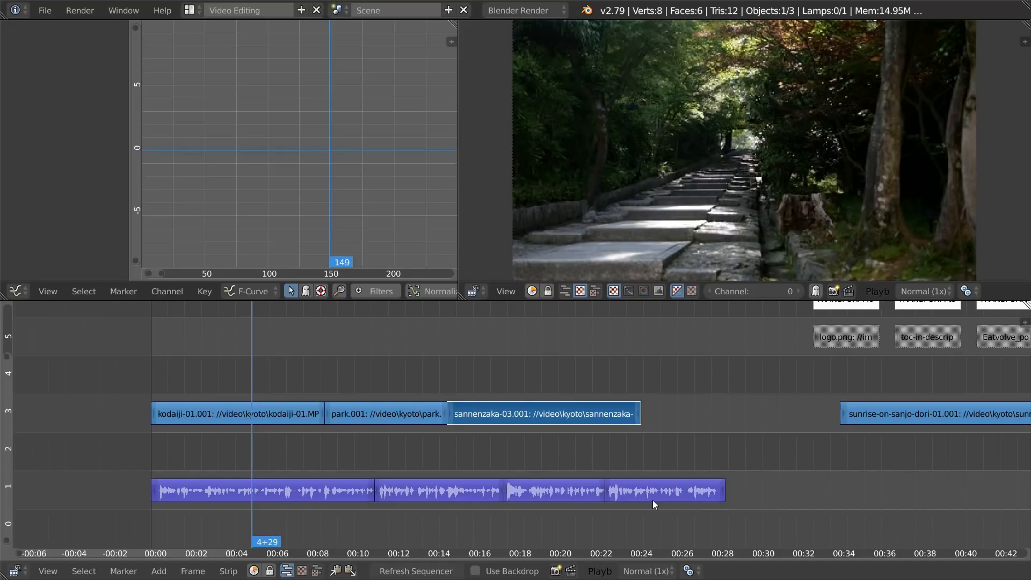
key(c)
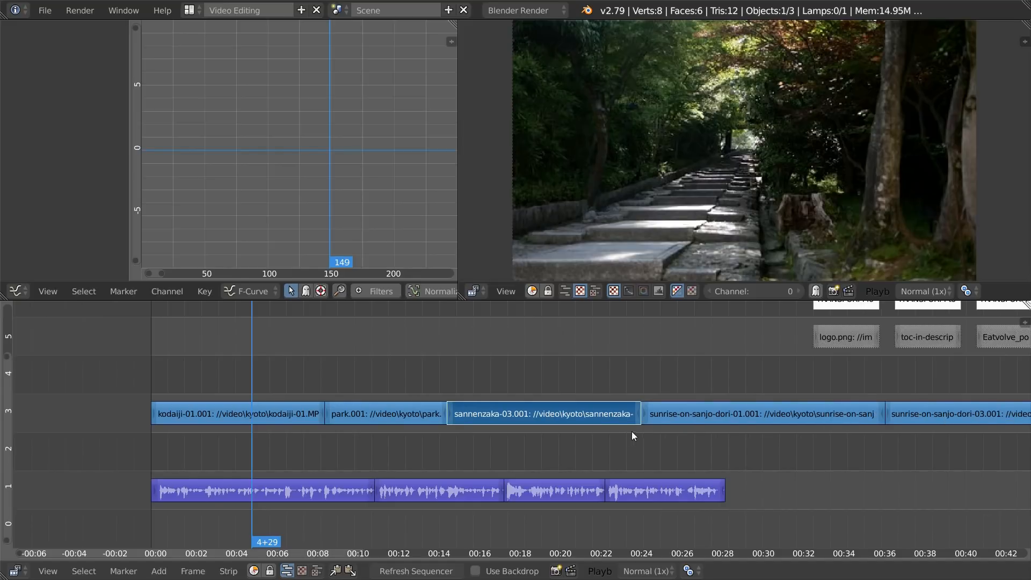
Step: Try cutting the silences before 7+08 and 8+15 out of the first narration strip and closing the gaps between its pieces
ctrl+middle_drag(321, 507, 459, 444)
ctrl+drag(460, 445, 496, 449)
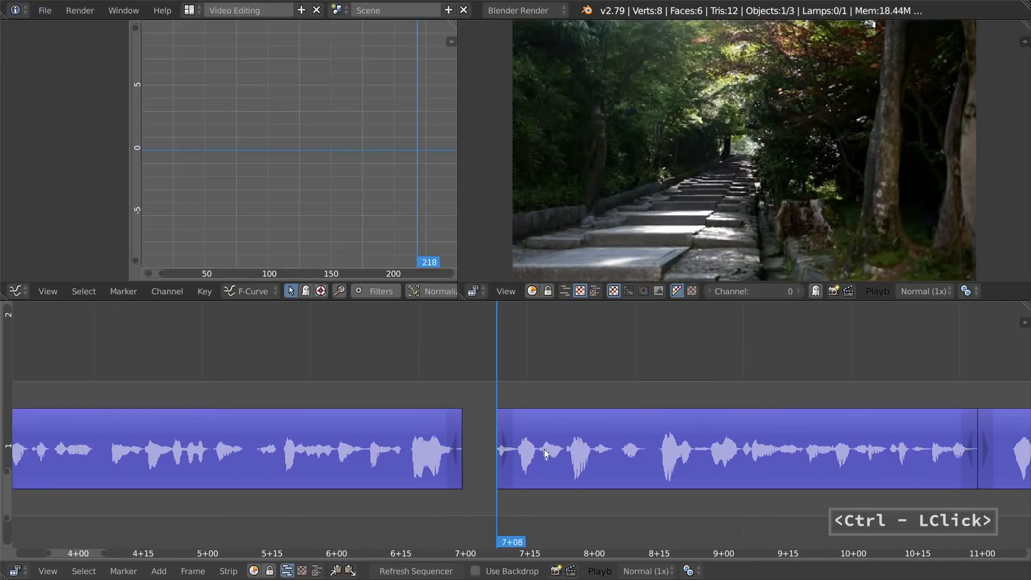
ctrl+drag(647, 461, 670, 452)
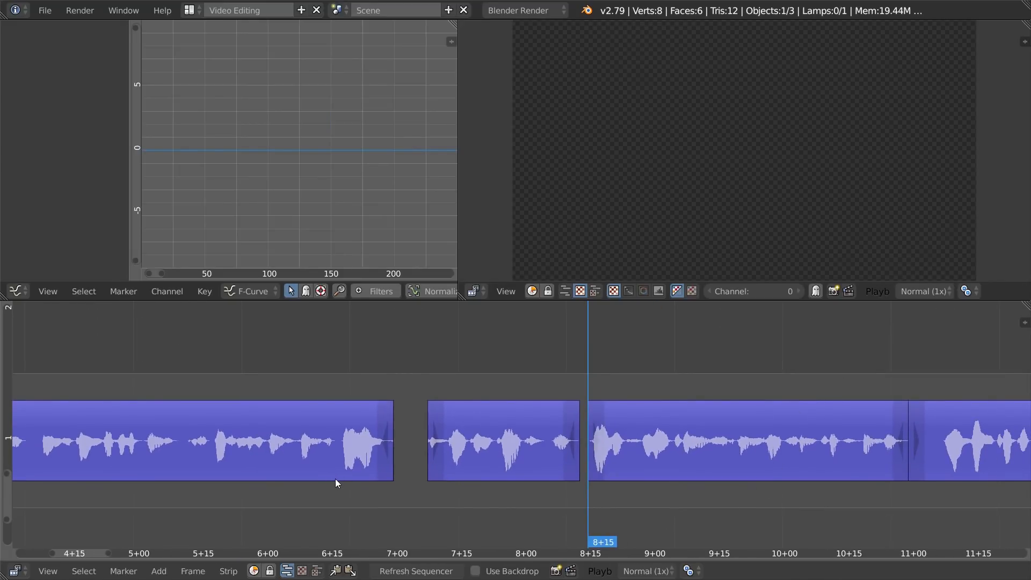
key(b)
middle_drag(324, 489, 736, 368)
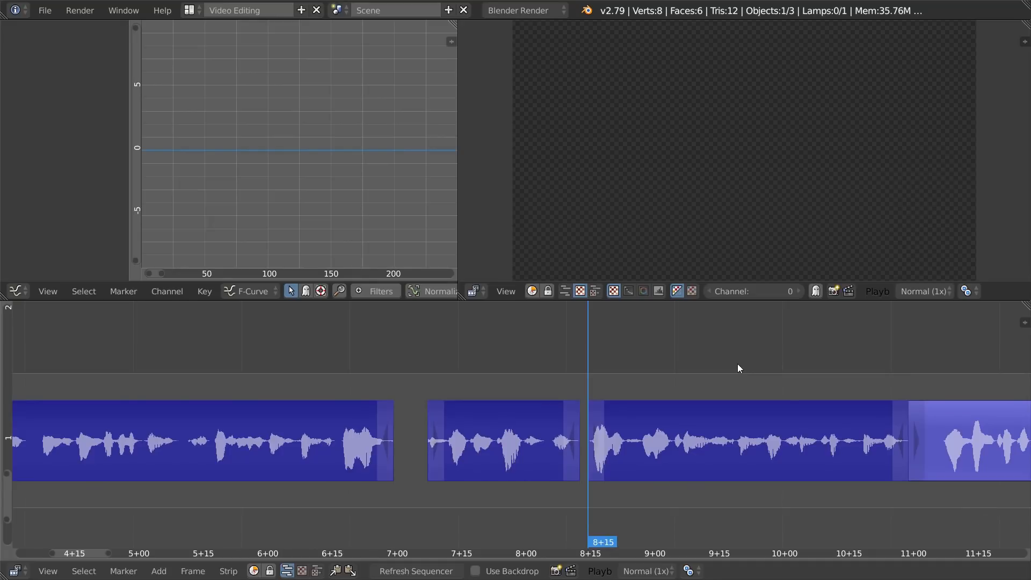
key(c)
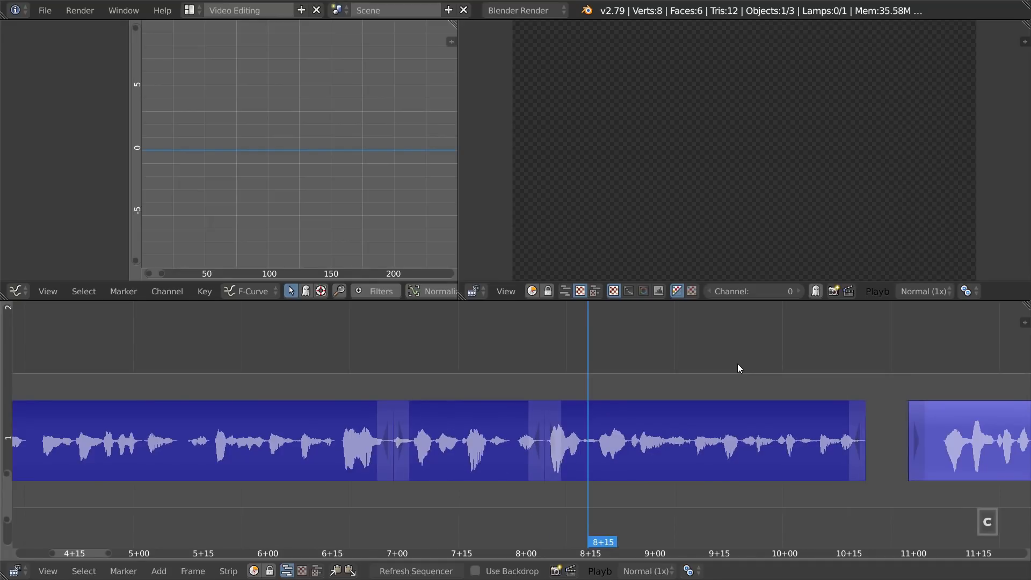
Step: Try trimming the start of the kodaiji-01 clip to the playhead at 3+04, and undo the trim
ctrl+middle_drag(655, 437, 582, 354)
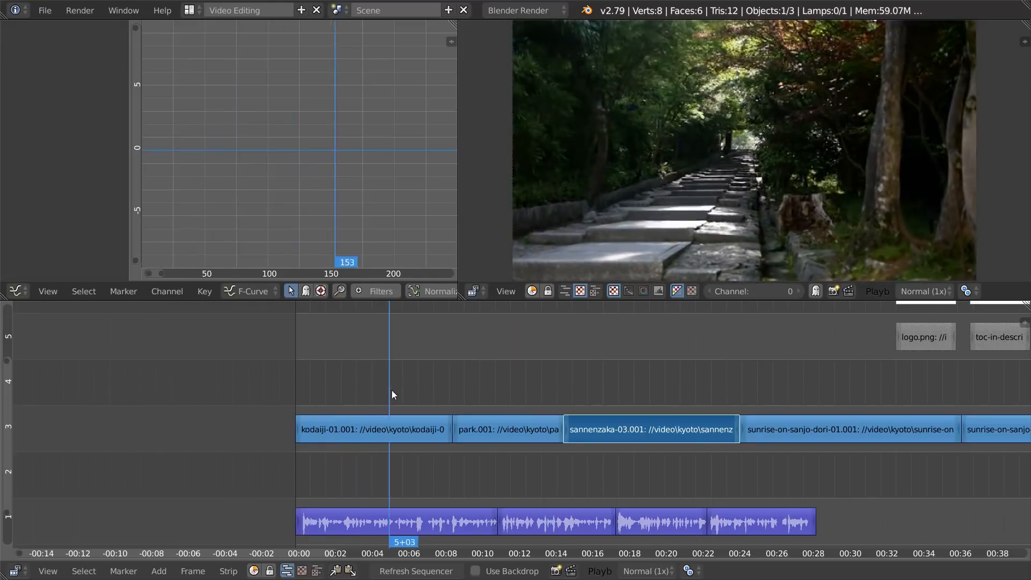
drag(375, 394, 452, 383)
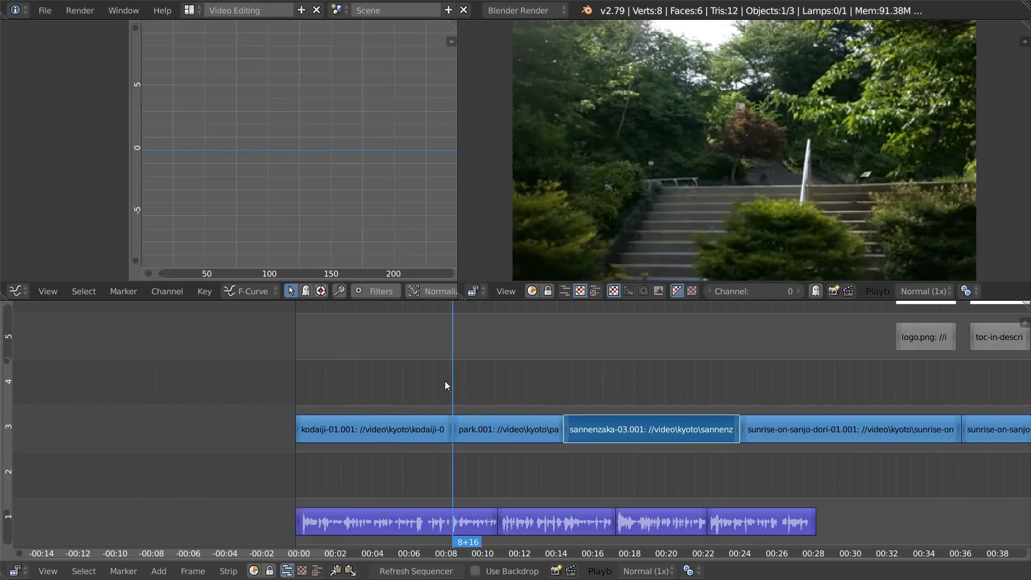
mouse_move(355, 395)
mouse_down()
mouse_move(385, 396)
mouse_move(321, 400)
mouse_move(359, 412)
mouse_up()
right_click(369, 431)
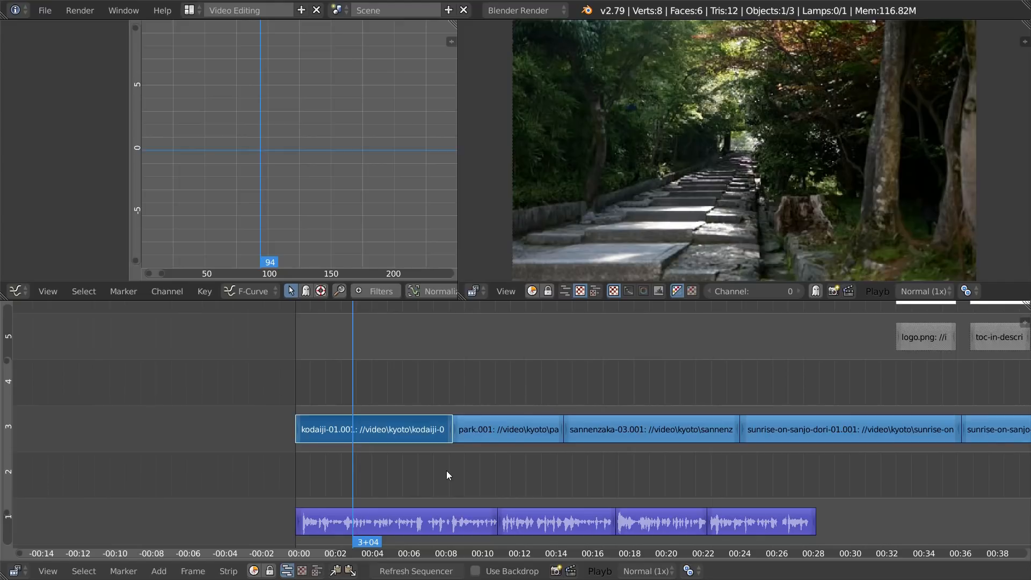
key(ctrl+k)
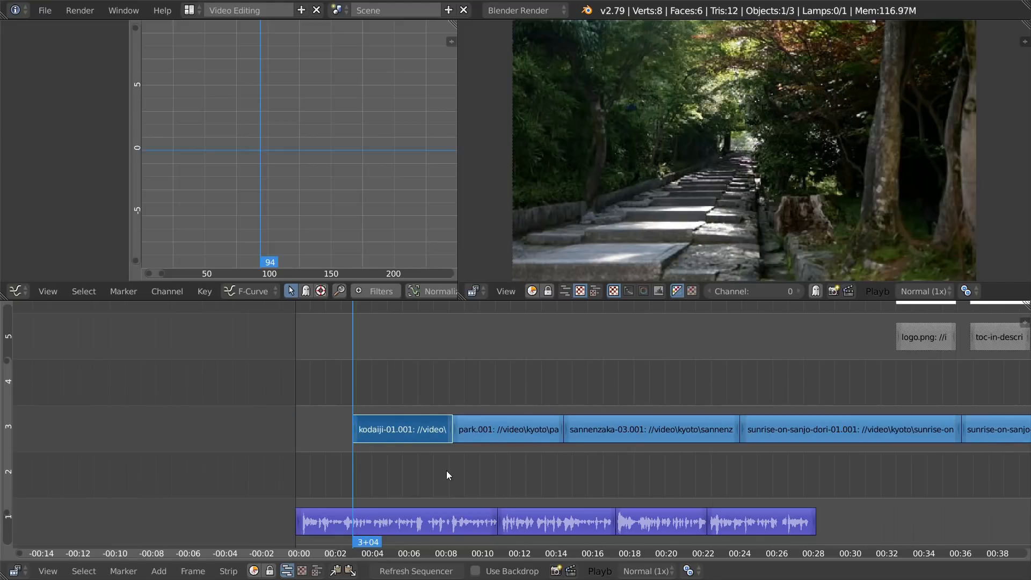
key(ctrl+z)
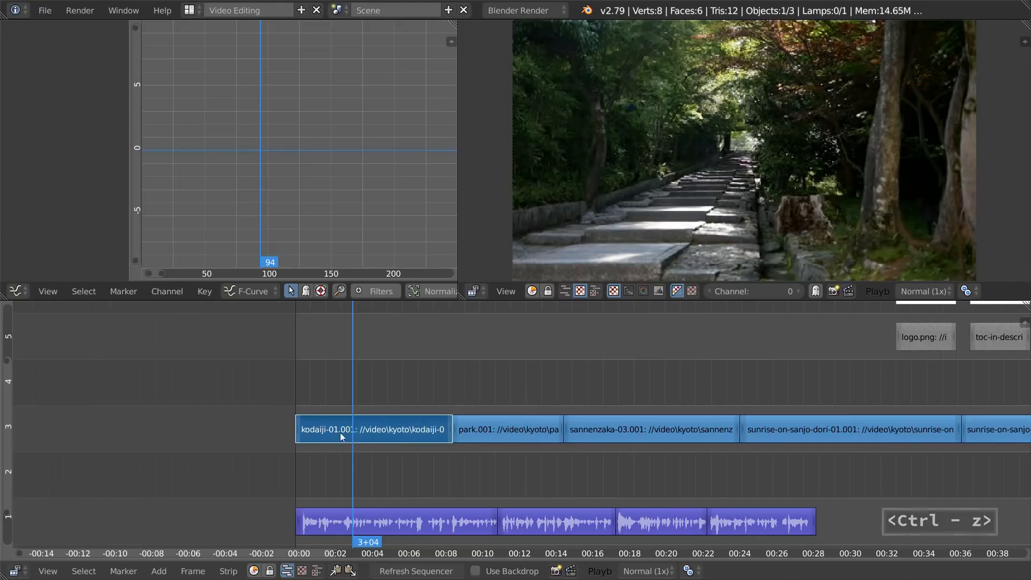
Step: Trim the kodaiji-01 clip so it starts at 3+03 and ends at about 7 s
ctrl+alt+right_click(350, 427)
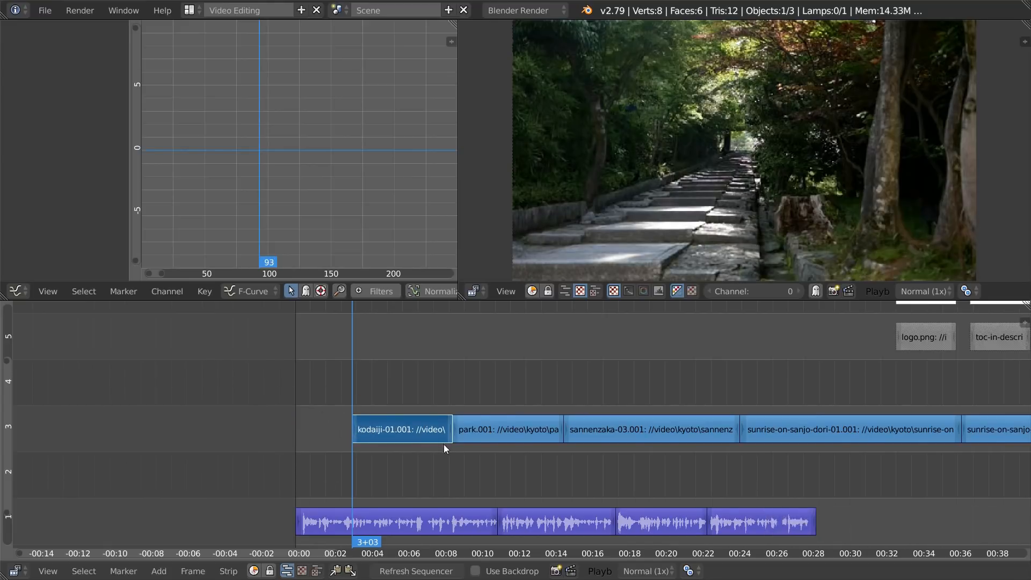
mouse_move(424, 427)
mouse_down()
mouse_move(384, 385)
mouse_move(436, 388)
mouse_move(419, 398)
mouse_move(425, 433)
mouse_up()
ctrl+alt+right_click(425, 430)
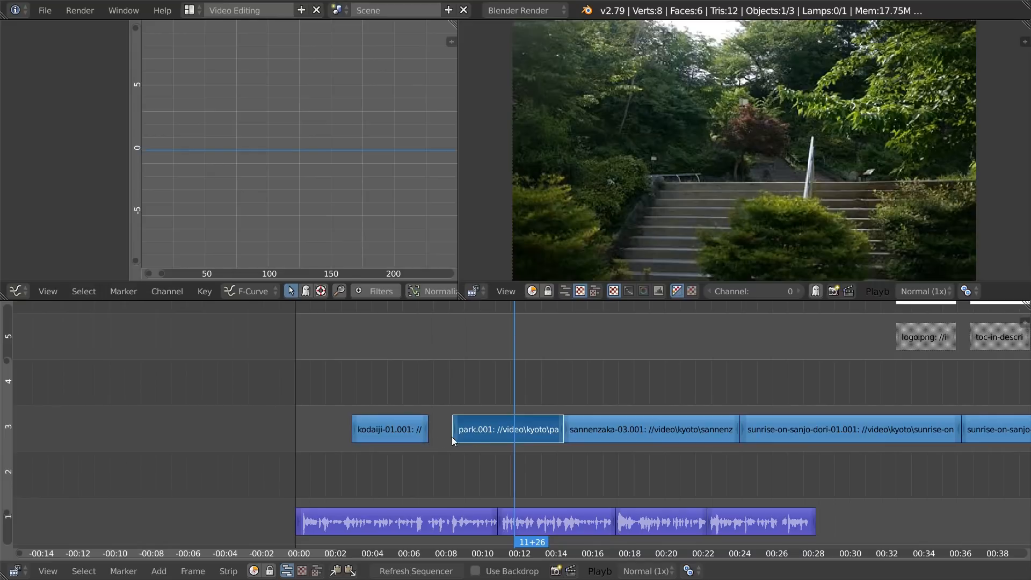
Step: Trim the park clip so it starts at 9+24 and ends at 11+20
drag(497, 387, 477, 408)
ctrl+alt+right_click(474, 428)
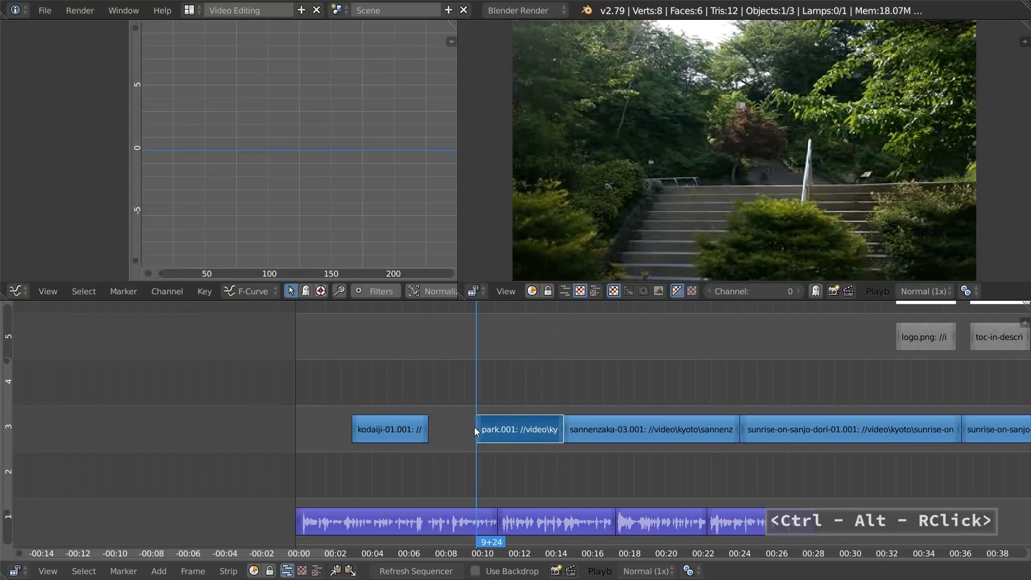
click(510, 407)
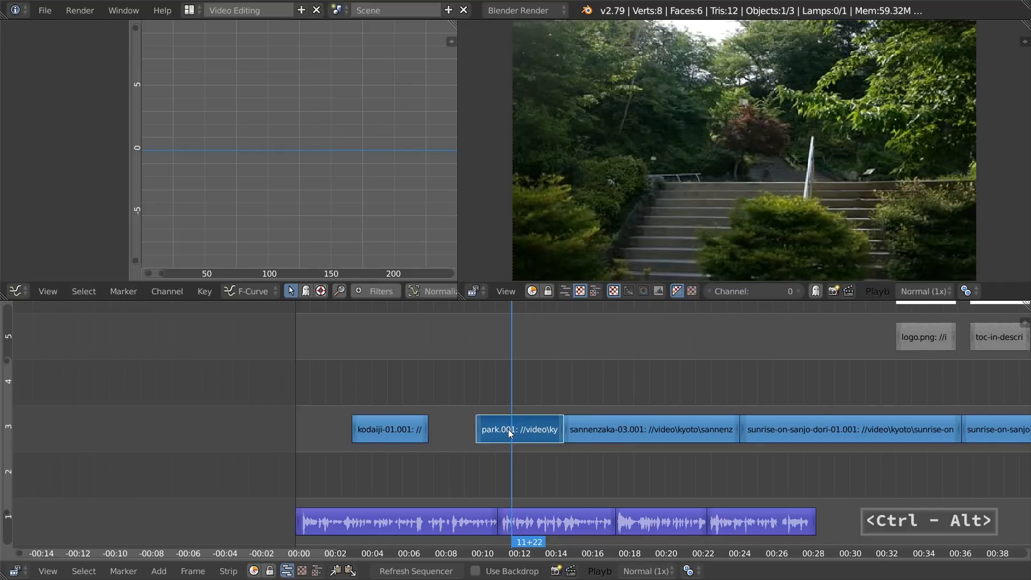
ctrl+alt+right_click(509, 432)
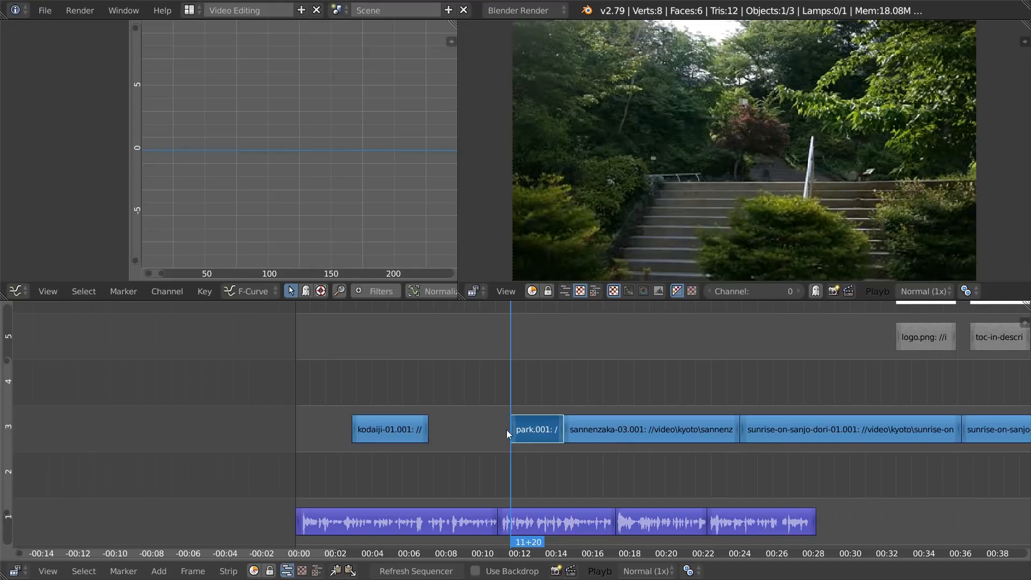
key(ctrl+z)
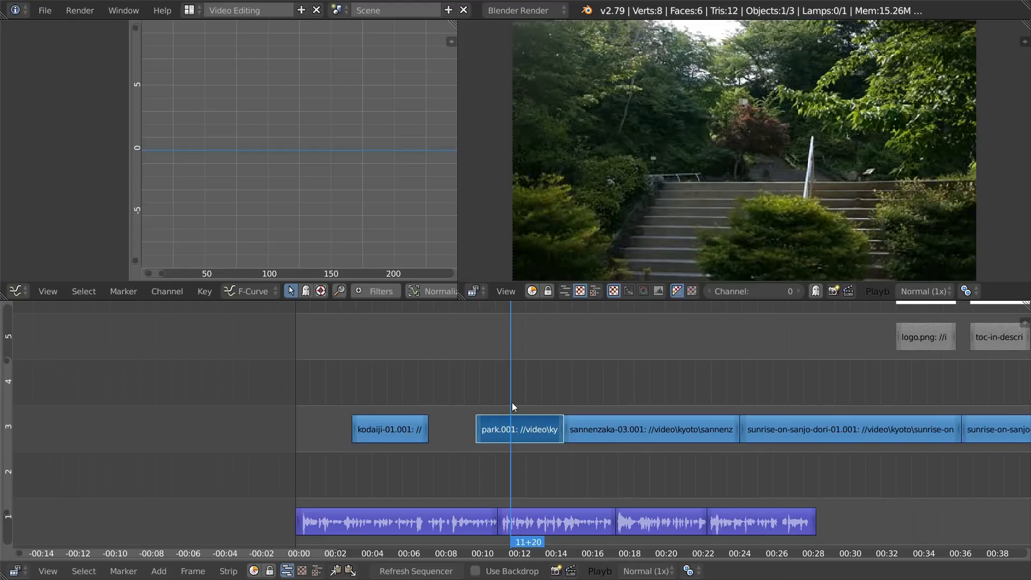
key(alt+k)
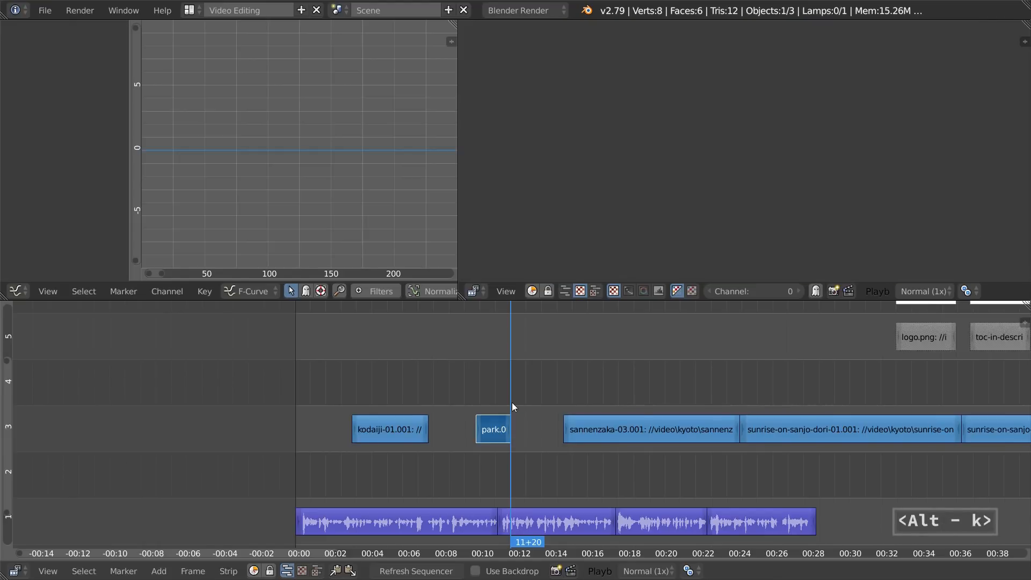
Step: Undo the last trim of the park clip, and try trimming away the part before or after 11+19, undoing each trim
key(ctrl+z)
key(ctrl+k)
key(ctrl+z)
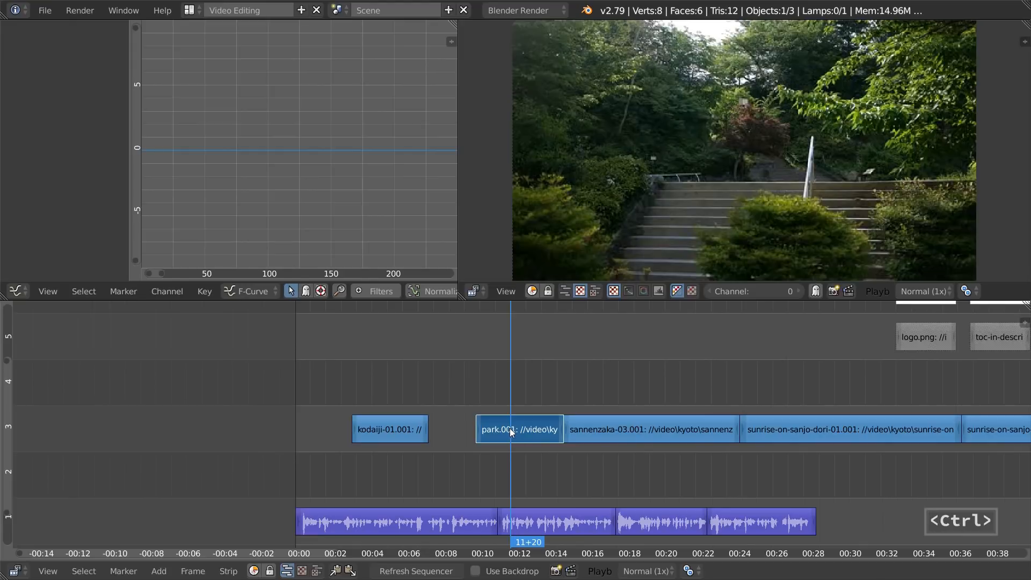
ctrl+drag(509, 427, 448, 450)
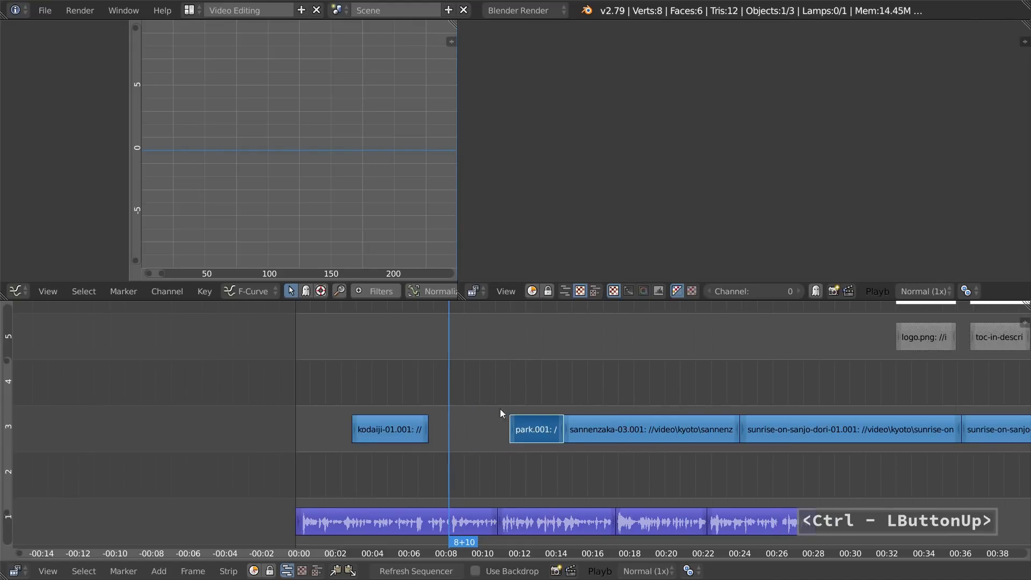
key(ctrl+z)
ctrl+drag(509, 430, 611, 420)
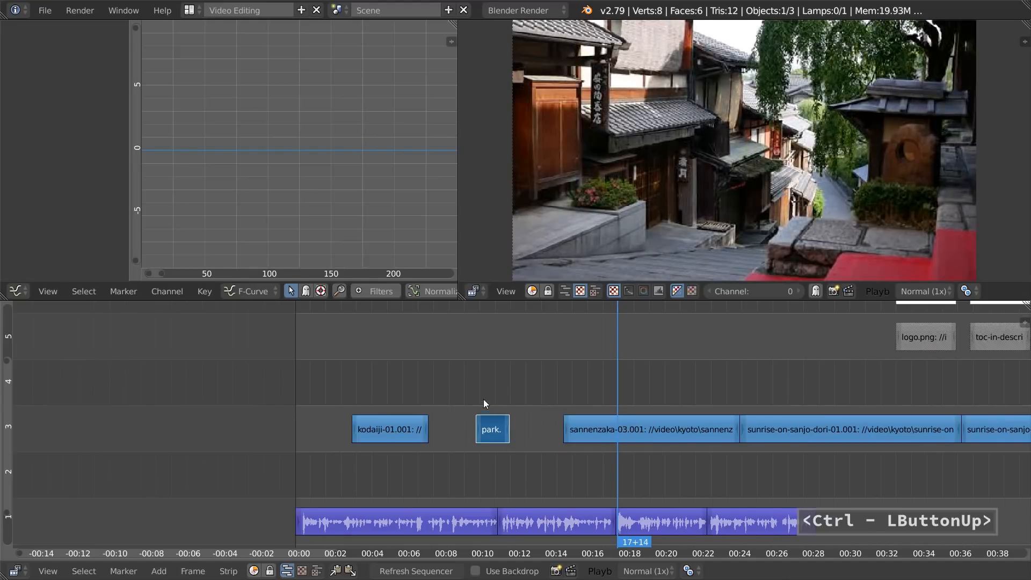
key(ctrl+z)
Step: Cut the park clip at 11+19 and delete the piece after the cut
ctrl+click(510, 429)
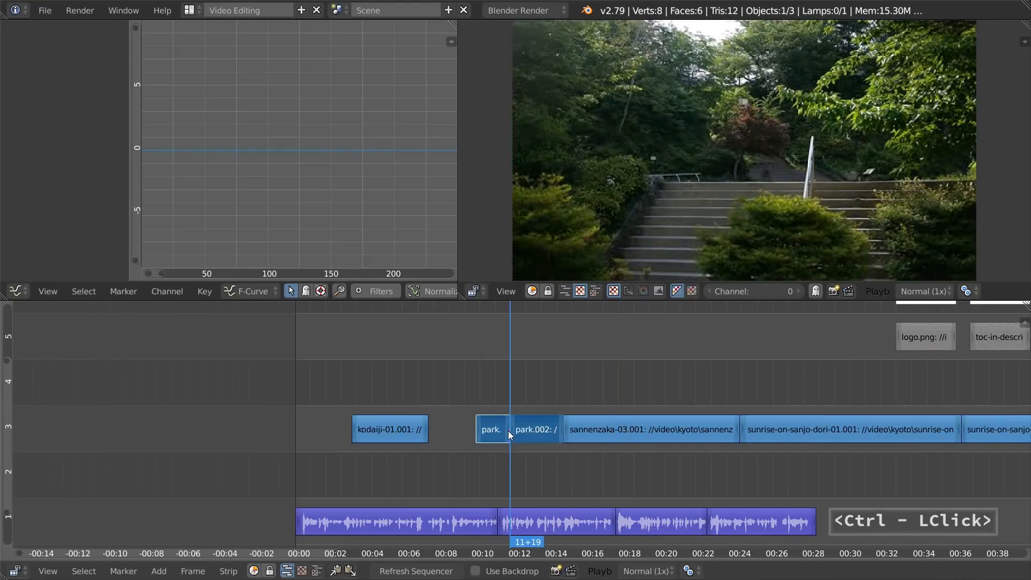
click(494, 435)
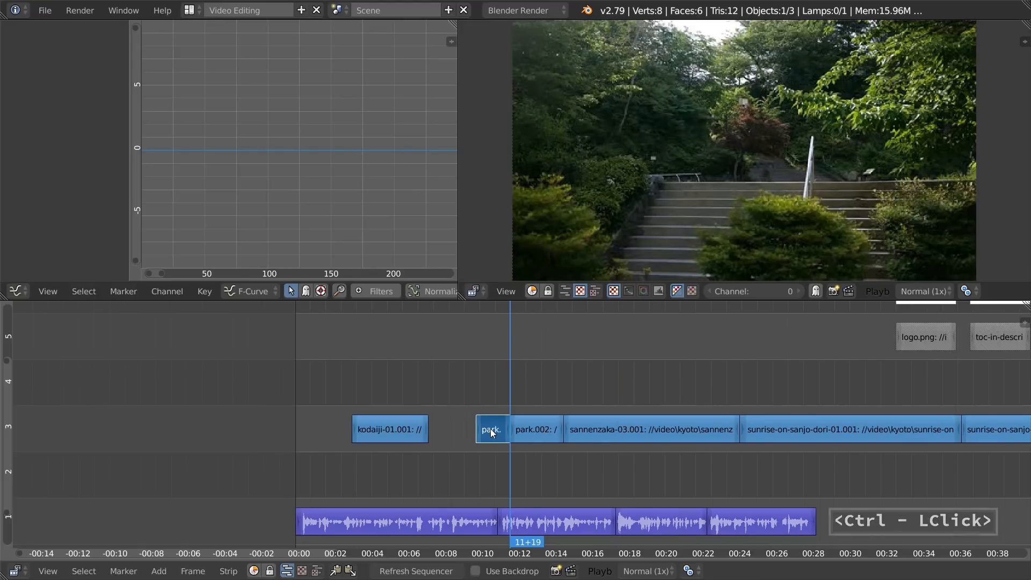
key(x)
click(501, 469)
click(556, 434)
click(528, 431)
key(ctrl+z)
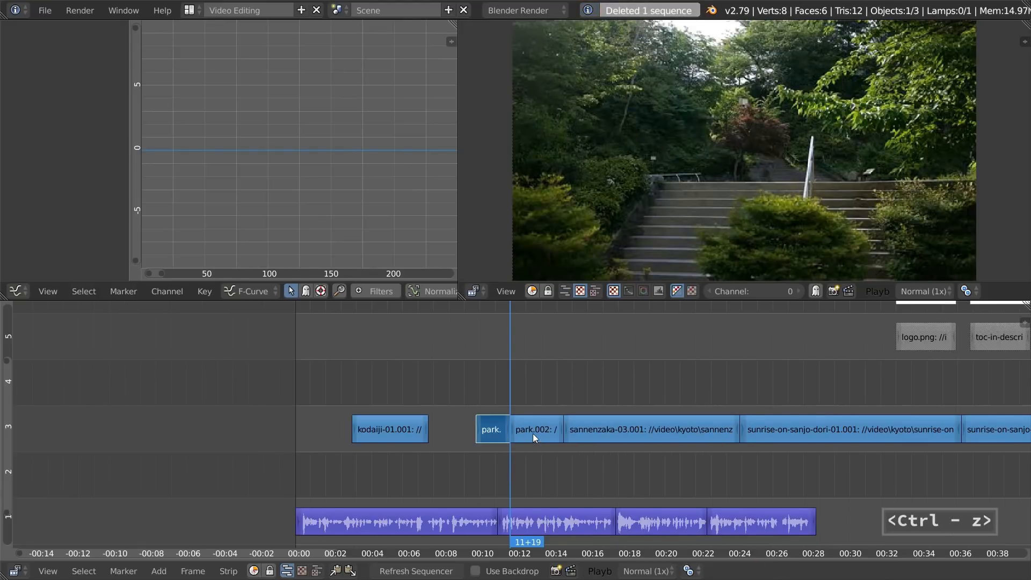
key(x)
Step: Cut the sannenzaka-03 clip at about 18 s and 21 s and delete the pieces before and after that section
drag(591, 396, 680, 398)
ctrl+click(683, 429)
ctrl+click(627, 430)
drag(629, 421, 657, 394)
right_click(609, 436)
key(x)
right_click(712, 436)
key(x)
Step: Trim the sunrise-on-sanjo-dori-01 clip so it runs from about 26 s to 30 s
middle_drag(756, 389, 428, 408)
right_drag(485, 433, 464, 433)
drag(423, 399, 458, 392)
drag(577, 430, 454, 466)
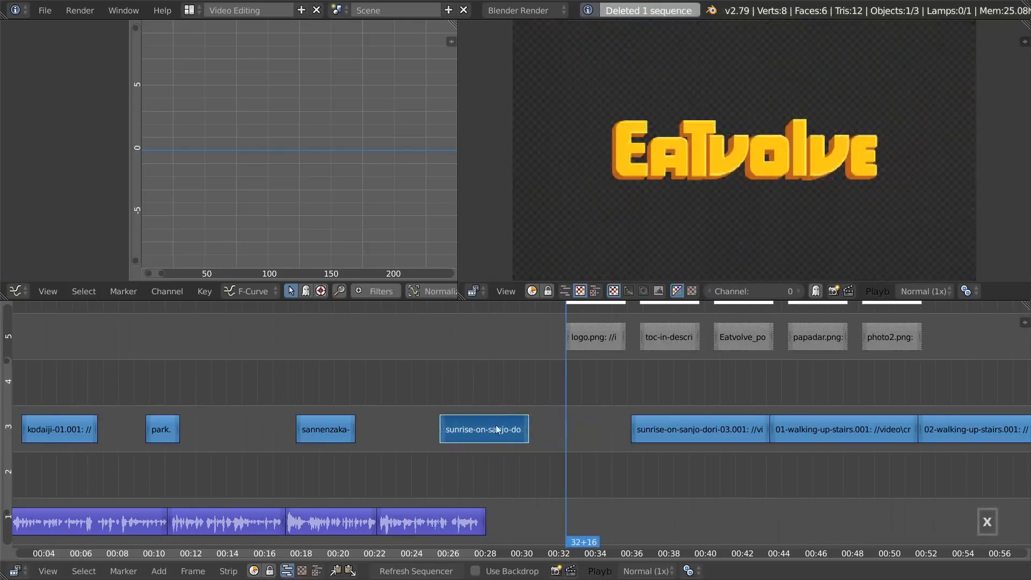
Step: Select the four trimmed clips from kodaiji-01 to sunrise-on-sanjo-dori-01 and concatenate them to remove the gaps
ctrl+middle_drag(539, 406, 544, 411)
middle_drag(499, 446, 526, 454)
click(502, 395)
key(b)
drag(212, 463, 539, 376)
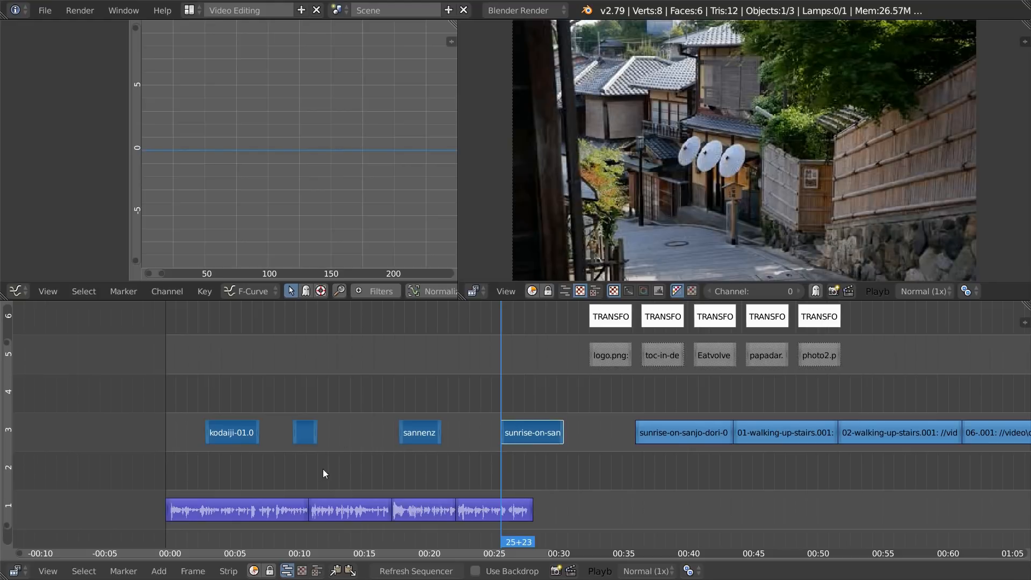
key(c)
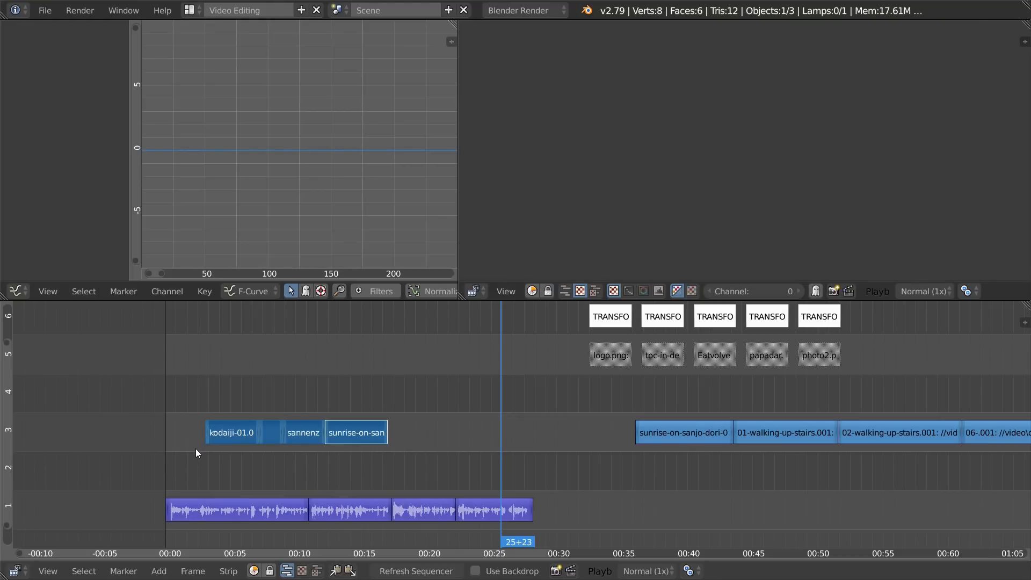
Step: Move the four concatenated clips to the very start of the timeline on channel 3, aligned with the narration
key(g)
key(ctrl)
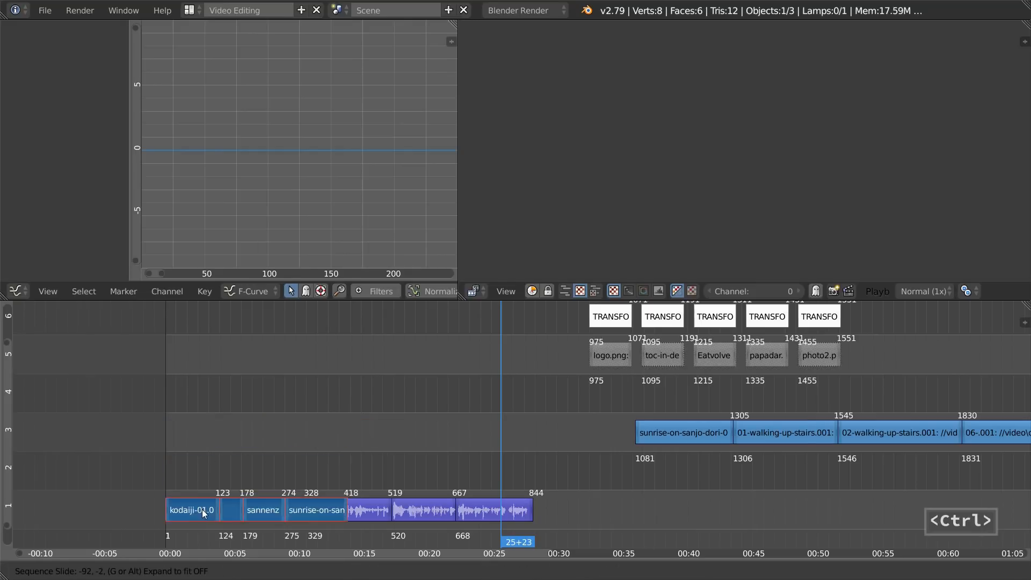
ctrl+click(194, 432)
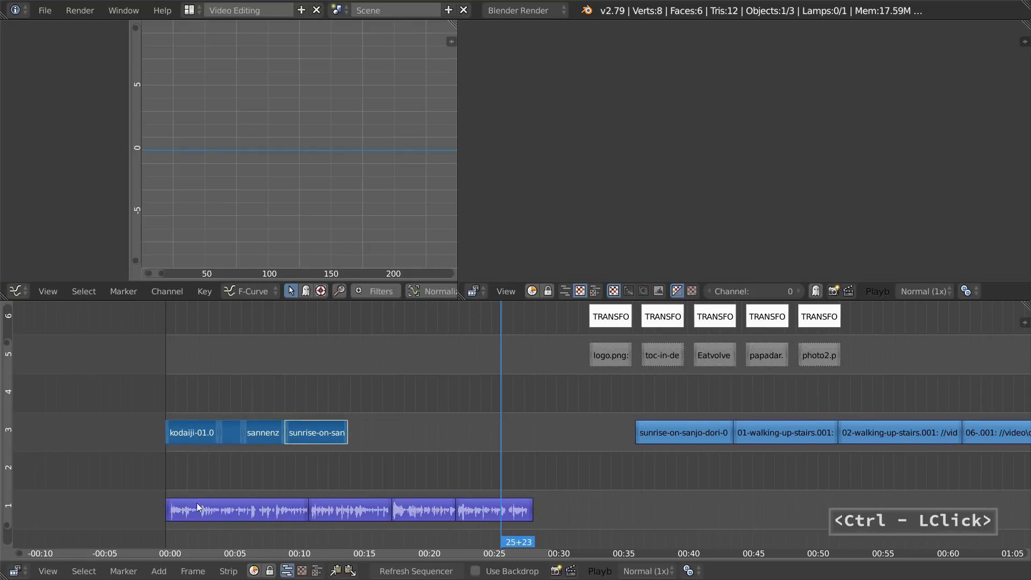
Step: Play the sequence from the first frame to check the clips against the narration
ctrl+middle_drag(191, 514, 475, 407)
key(shift+Left)
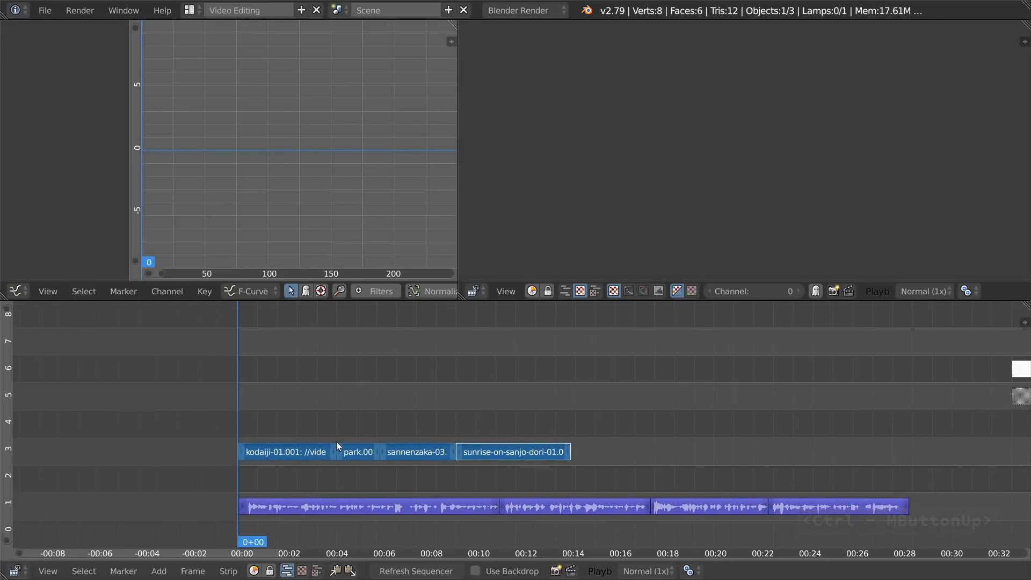
key(alt+a)
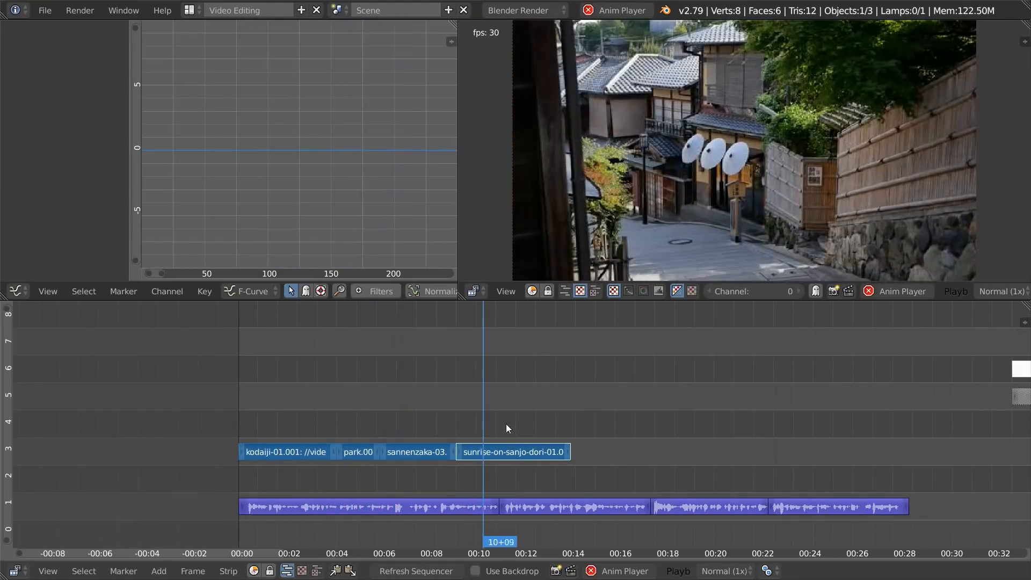
key(alt+a)
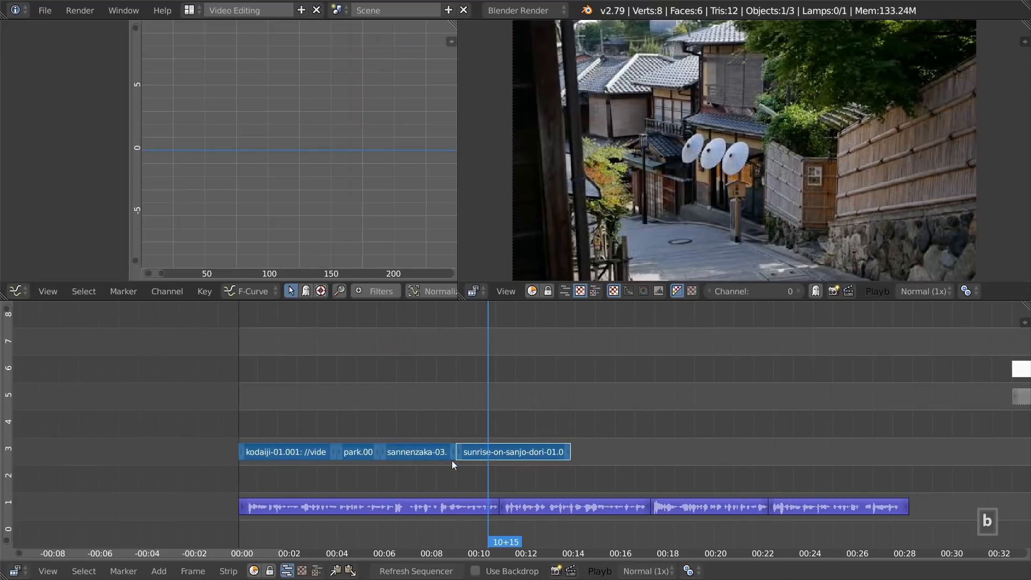
Step: Move the four clips so they start at about 3 s, and place the playhead in the gap before them at 2+07
key(g)
drag(314, 420, 334, 433)
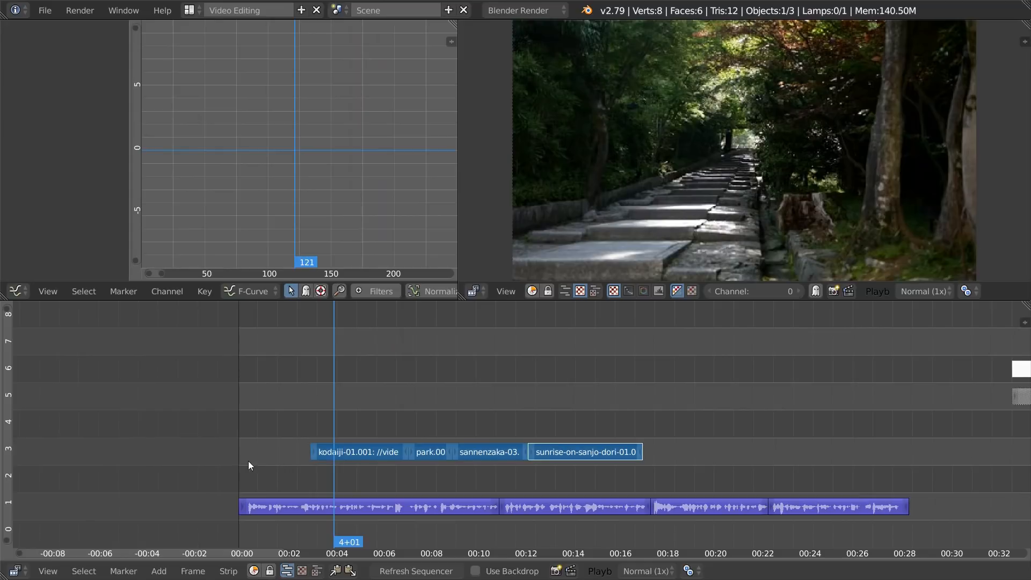
click(240, 473)
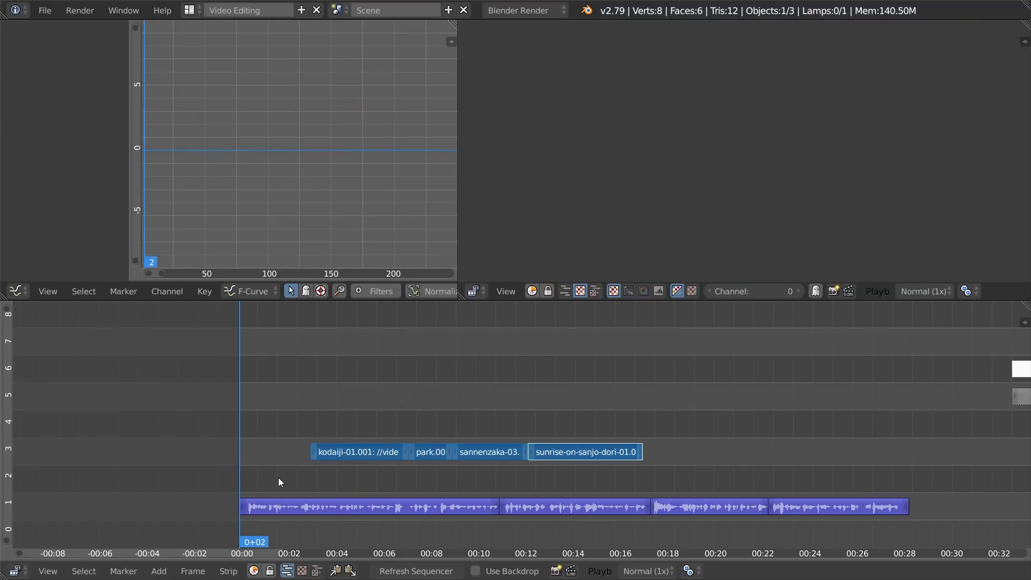
drag(278, 478, 299, 428)
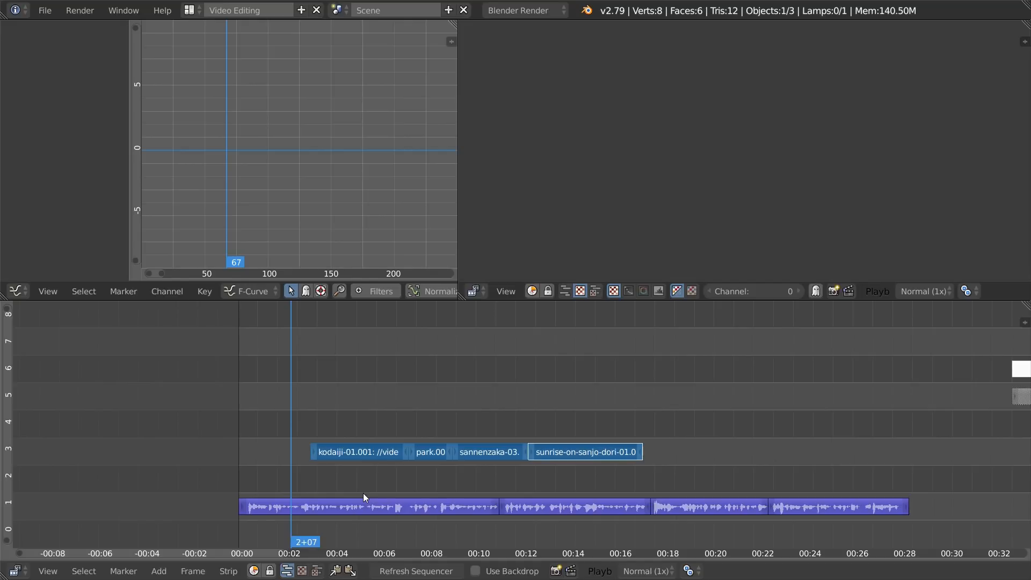
Step: Switch to the file manager and open the 05-12-bitsummit folder inside 2018
key(super+1)
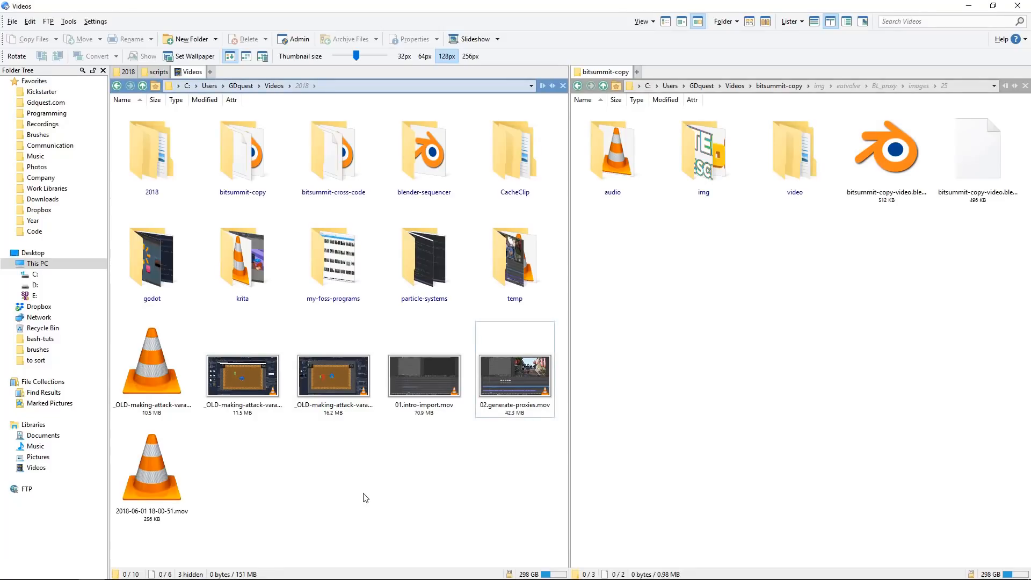
double_click(161, 152)
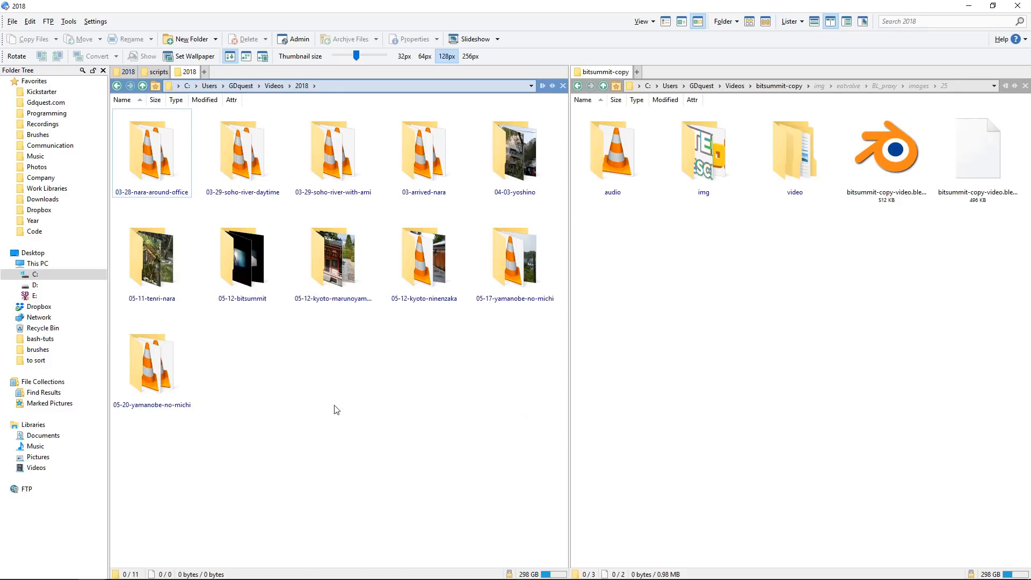
click(369, 300)
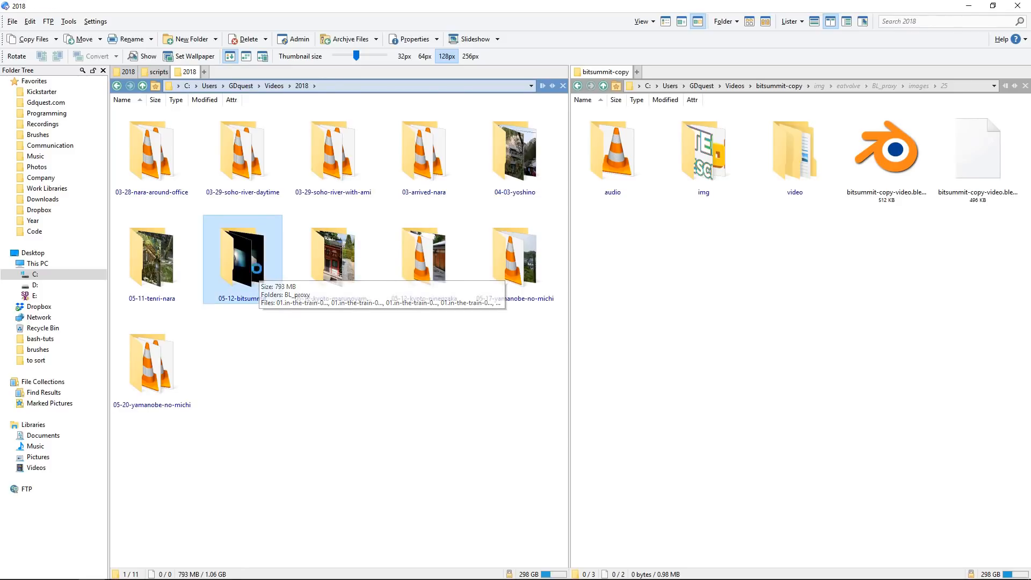
double_click(259, 276)
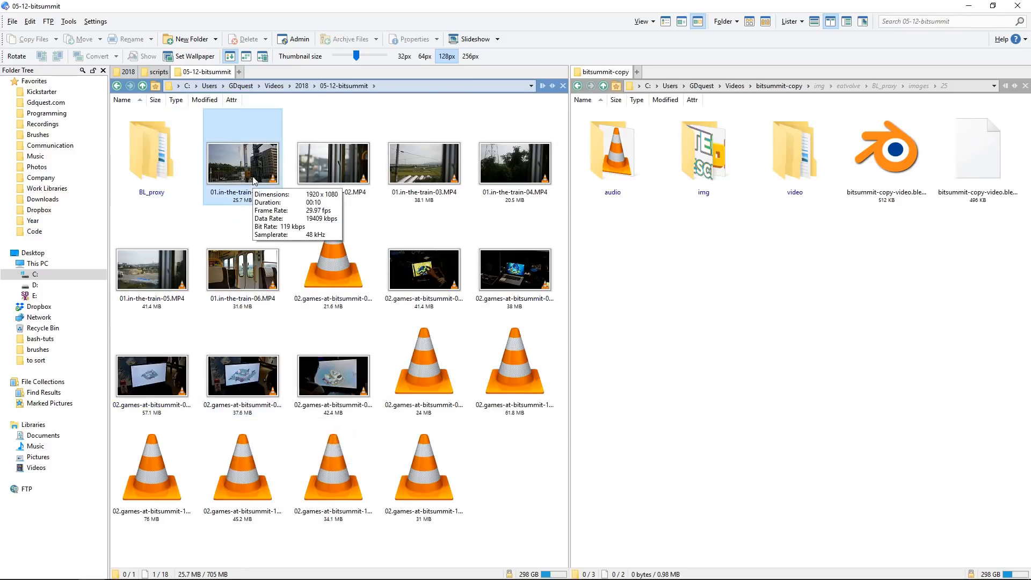
Step: Look through the in-the-train and games-at-bitsummit footage for clips that could open the video
click(271, 280)
click(322, 175)
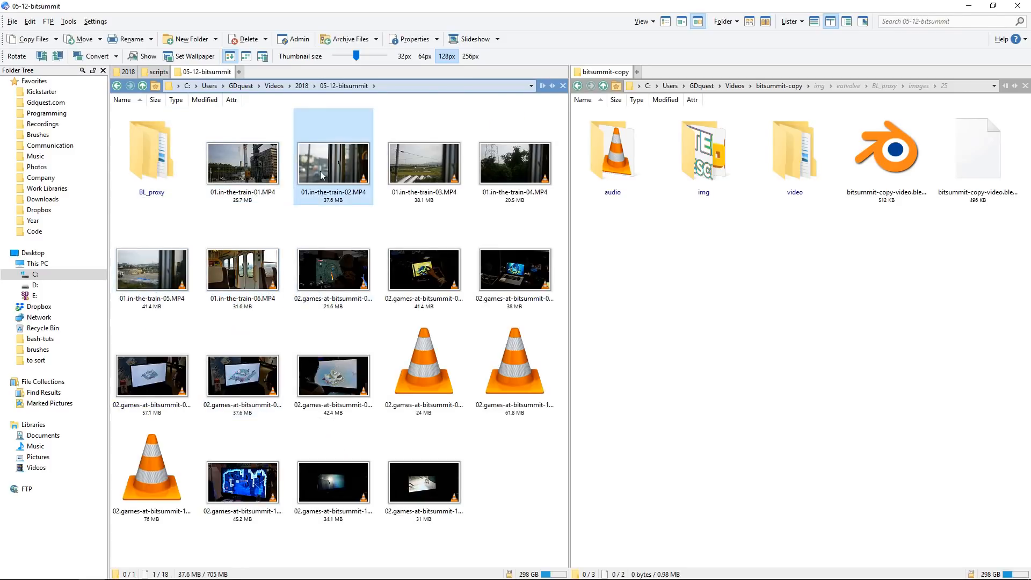
click(353, 278)
click(350, 479)
click(438, 483)
click(438, 300)
click(263, 400)
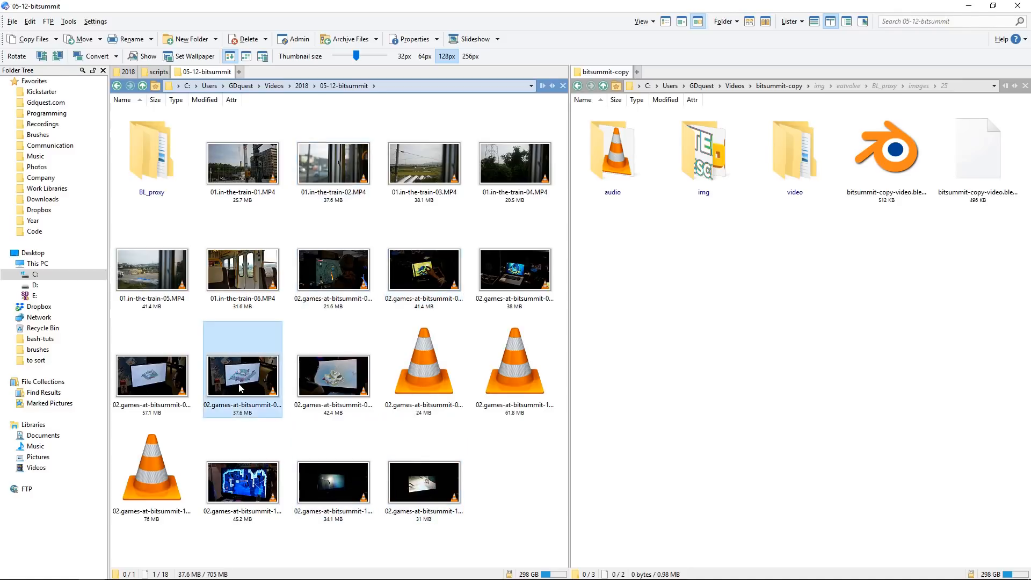
click(164, 483)
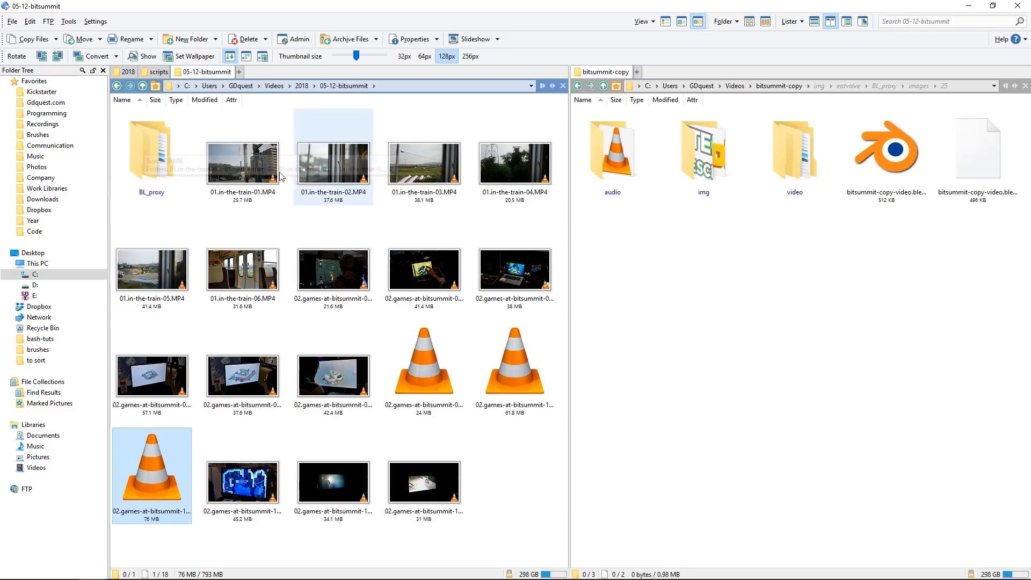
click(242, 161)
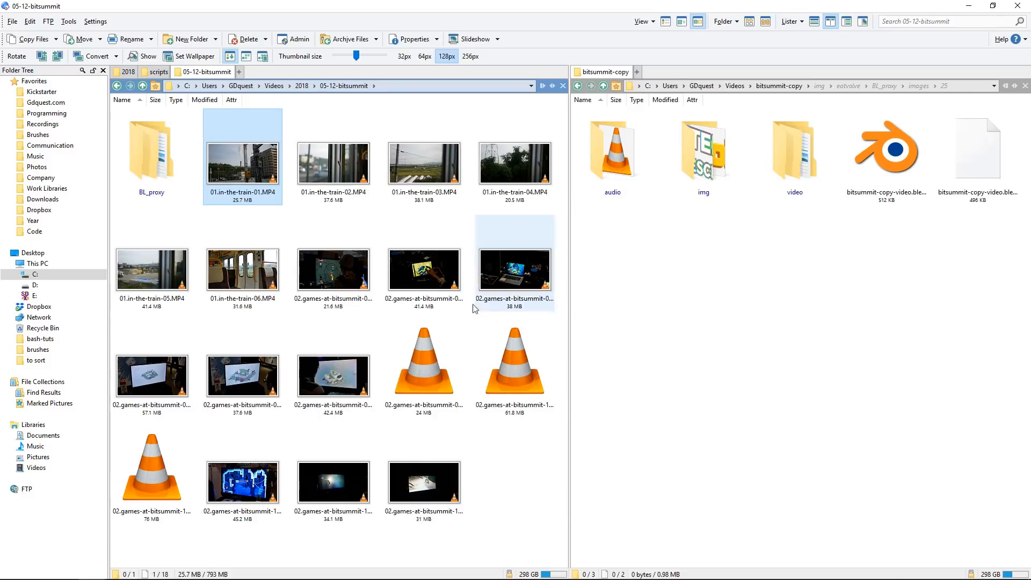
Step: Try importing 01.in-the-train-02.MP4 and 01.in-the-train-06.MP4 from the file manager onto the timeline at 2+07
click(248, 271)
ctrl+click(333, 162)
drag(451, 5, 686, 53)
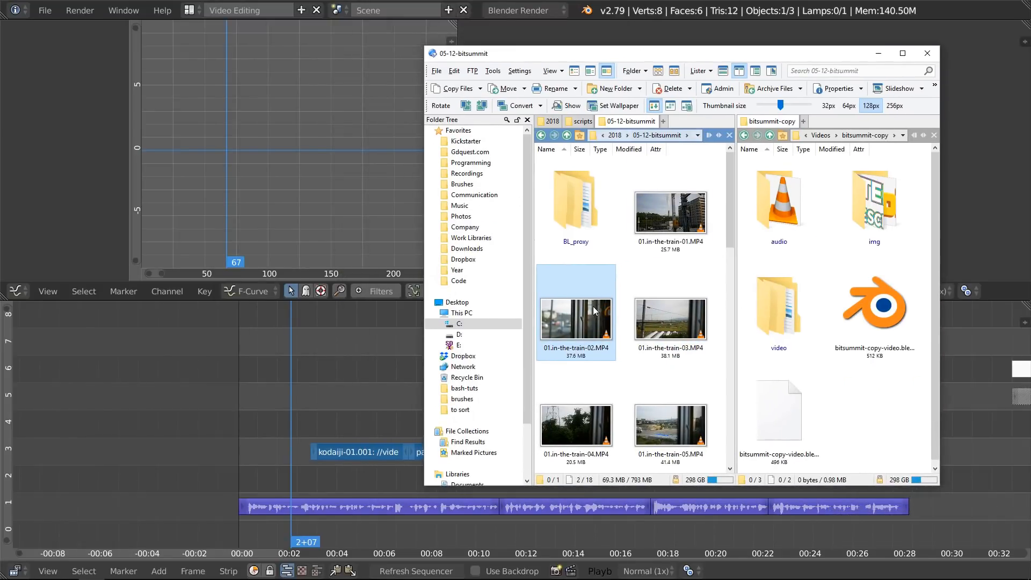
scroll(593, 306, down, 3)
drag(589, 422, 331, 413)
click(362, 370)
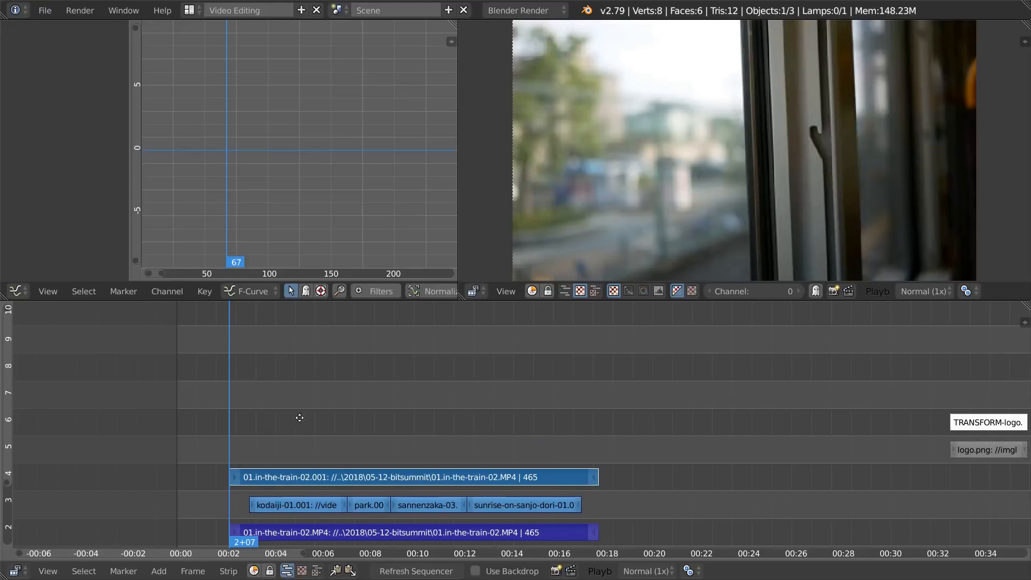
Step: Start adding a movie strip at 0+02 and point the file browser to the copied path C:\Users\GDquest\Videos\2018\05-12-bitsummit
click(284, 403)
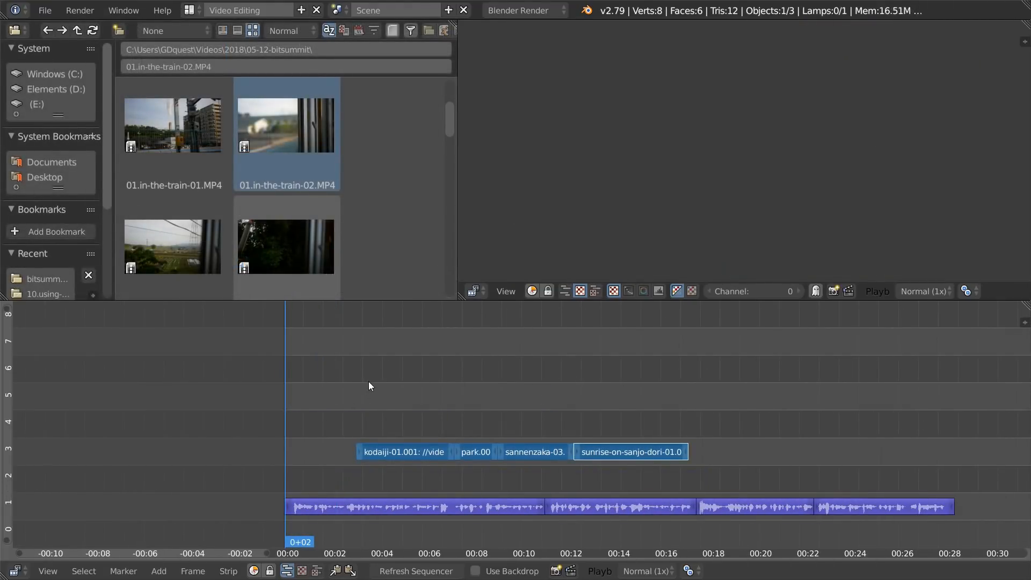
key(shift+a)
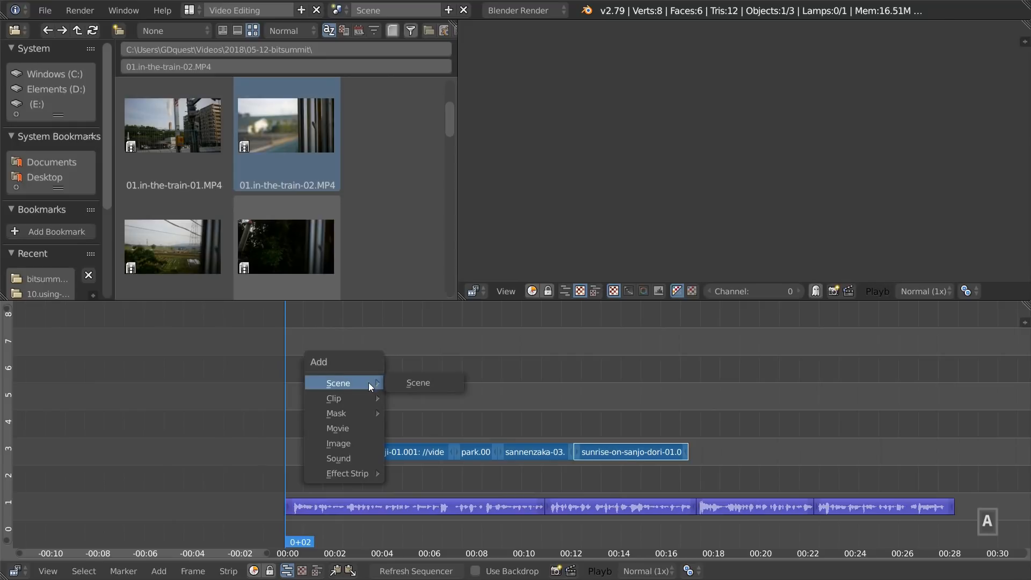
click(363, 431)
key(alt+Tab)
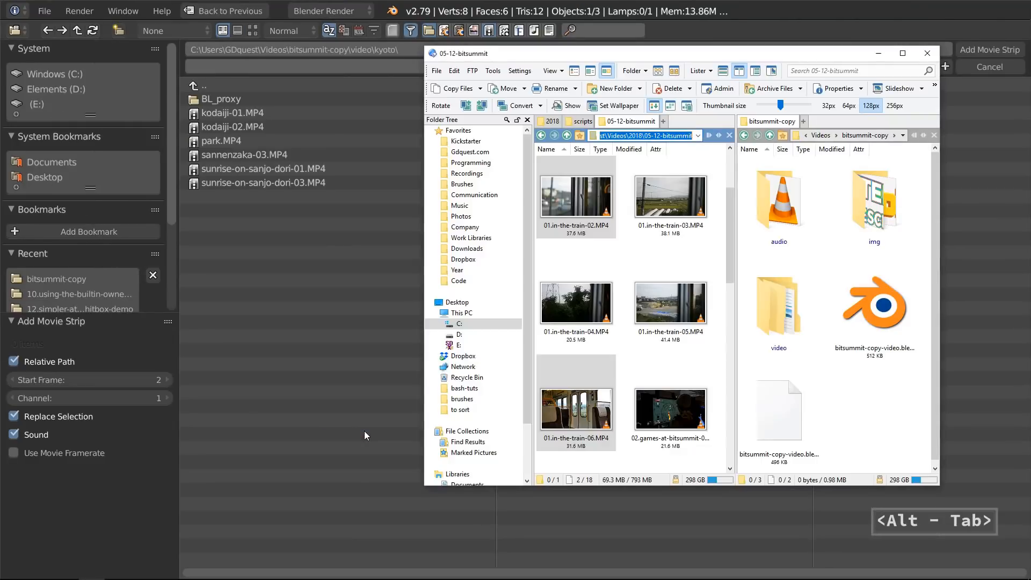
key(ctrl+c)
click(305, 339)
click(424, 47)
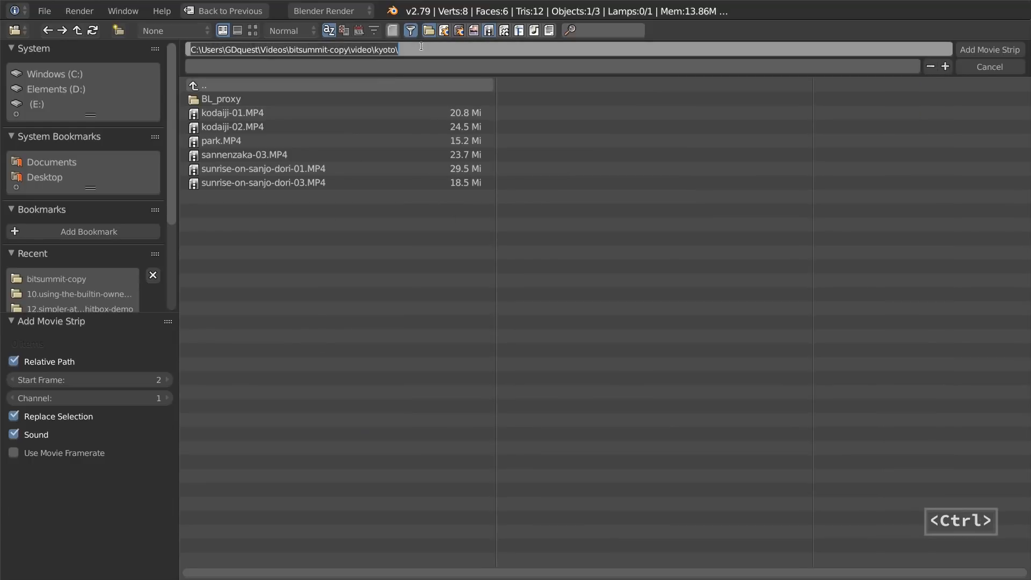
key(ctrl+v)
key(Return)
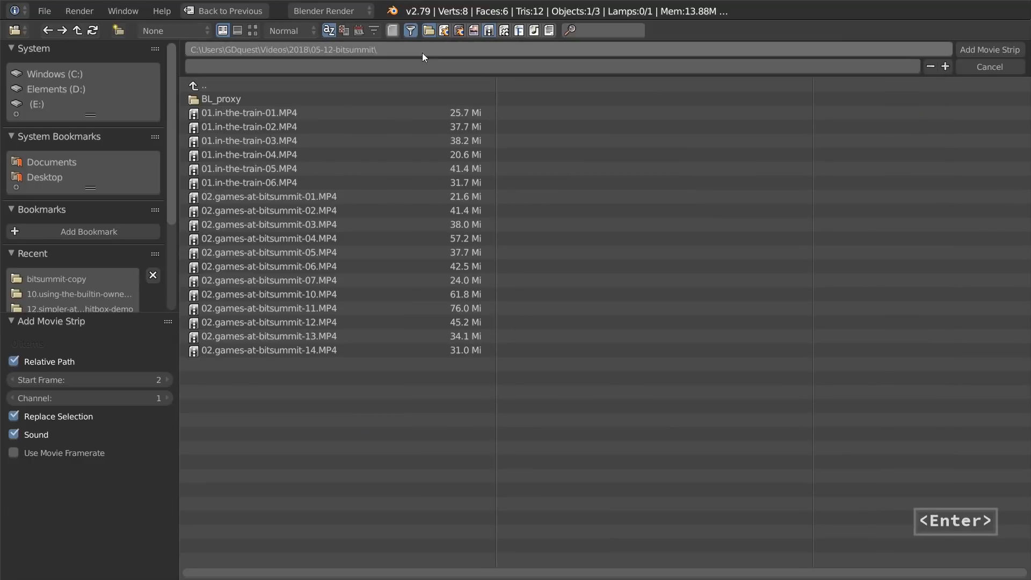
Step: Add 01.in-the-train-03.MP4, 01.in-the-train-05.MP4 and 01.in-the-train-06.MP4 as movie strips, choosing them from thumbnail previews
click(252, 30)
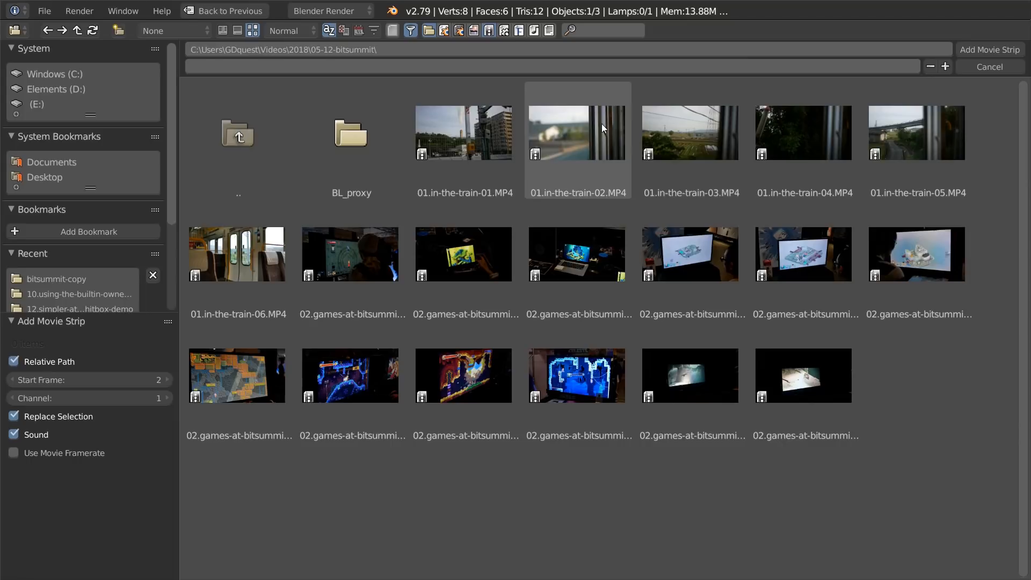
click(689, 130)
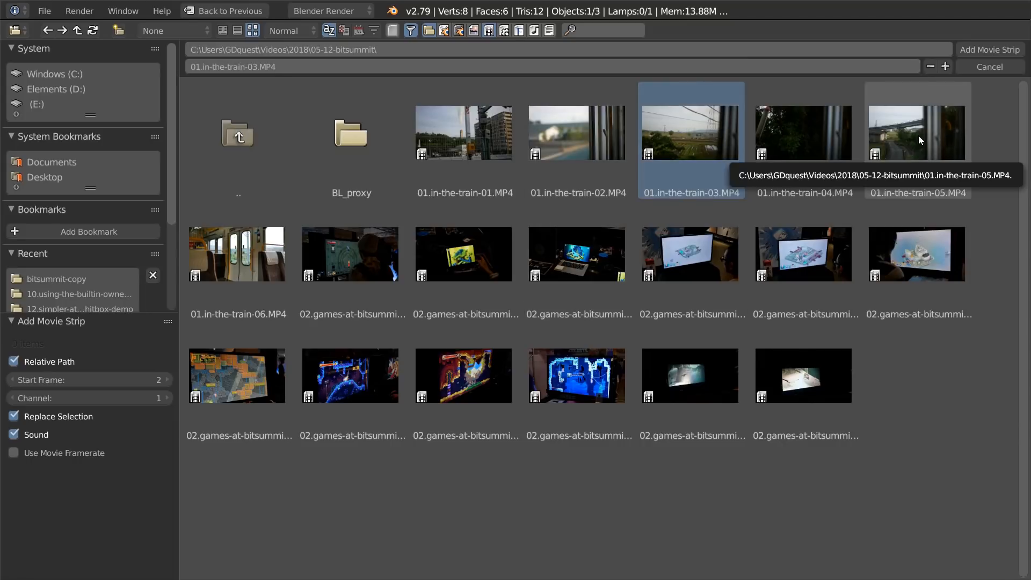
shift+click(934, 134)
shift+click(254, 257)
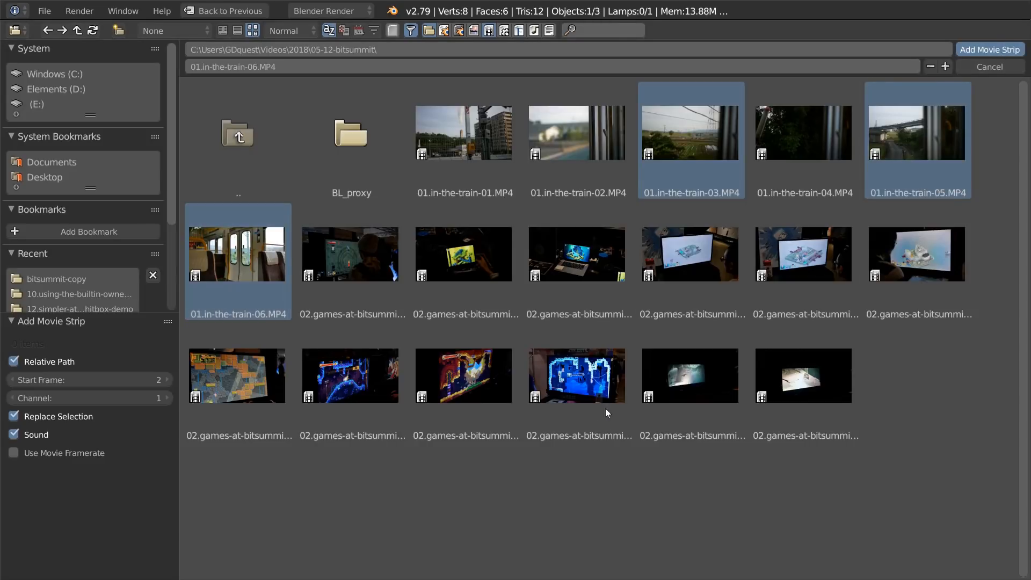
key(Return)
Step: Group the imported in-the-train-03 and in-the-train-05 strips into a meta strip and enter it for editing
ctrl+middle_drag(564, 467, 597, 454)
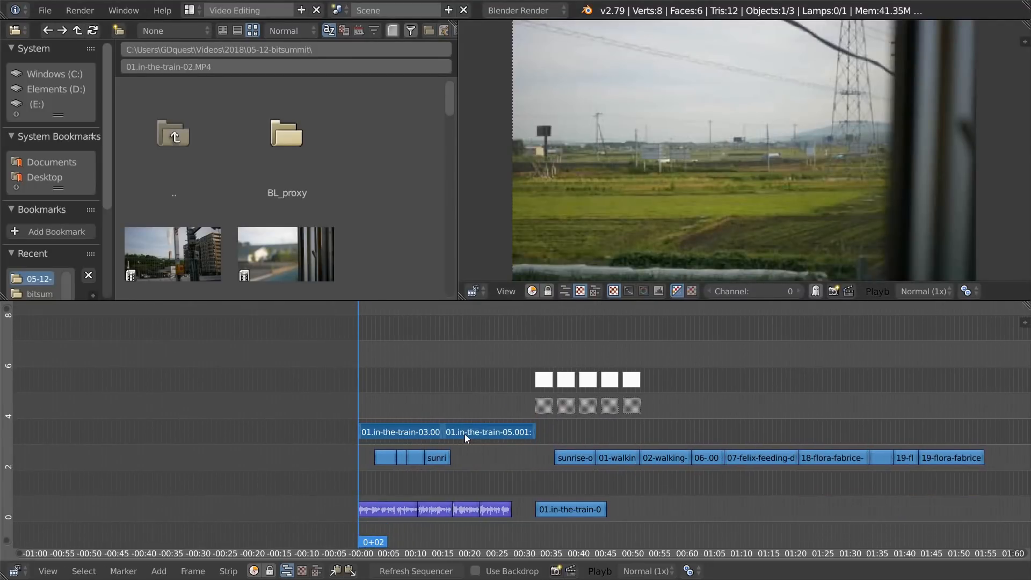
key(ctrl+g)
key(Tab)
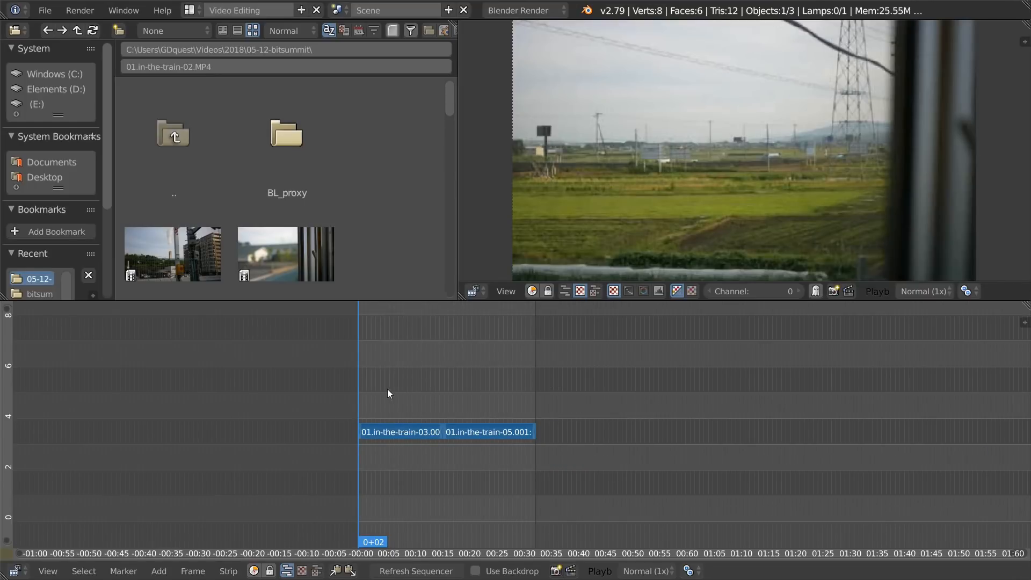
Step: Split the in-the-train-03 strip near its start and at about 8+03, and move the middle piece down to channel 2
drag(366, 407, 402, 415)
ctrl+click(373, 436)
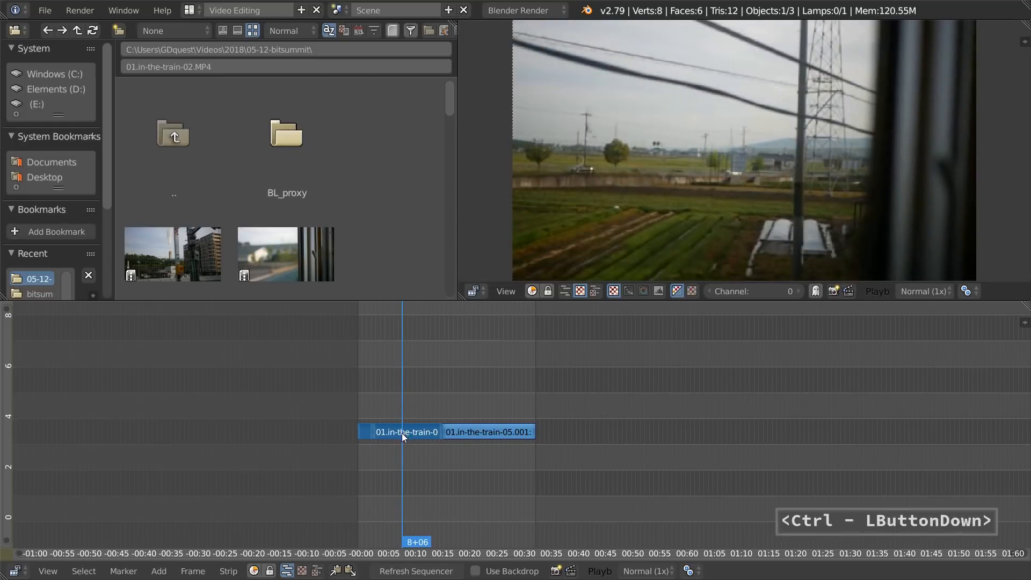
ctrl+click(402, 432)
click(367, 432)
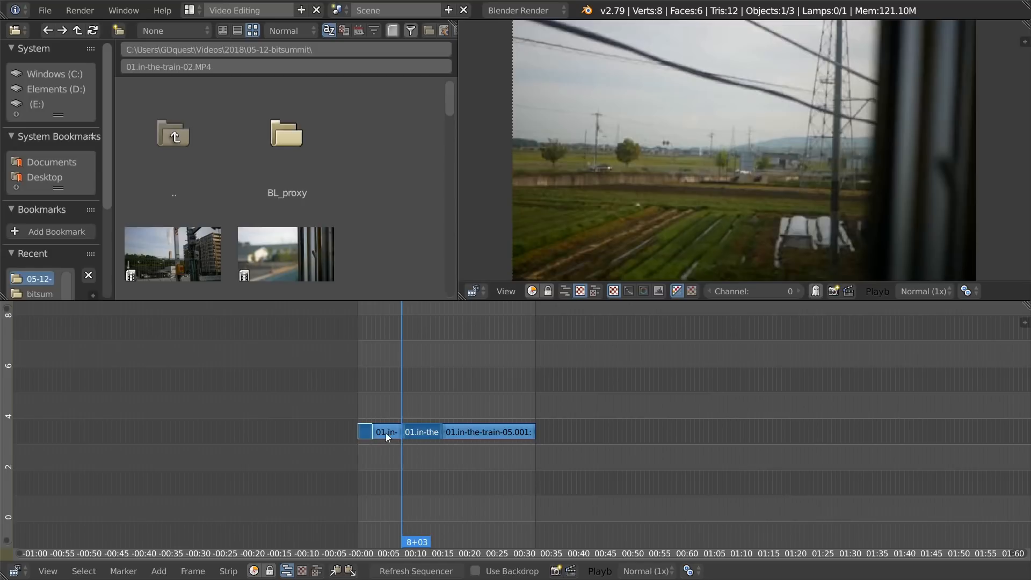
drag(384, 434, 388, 485)
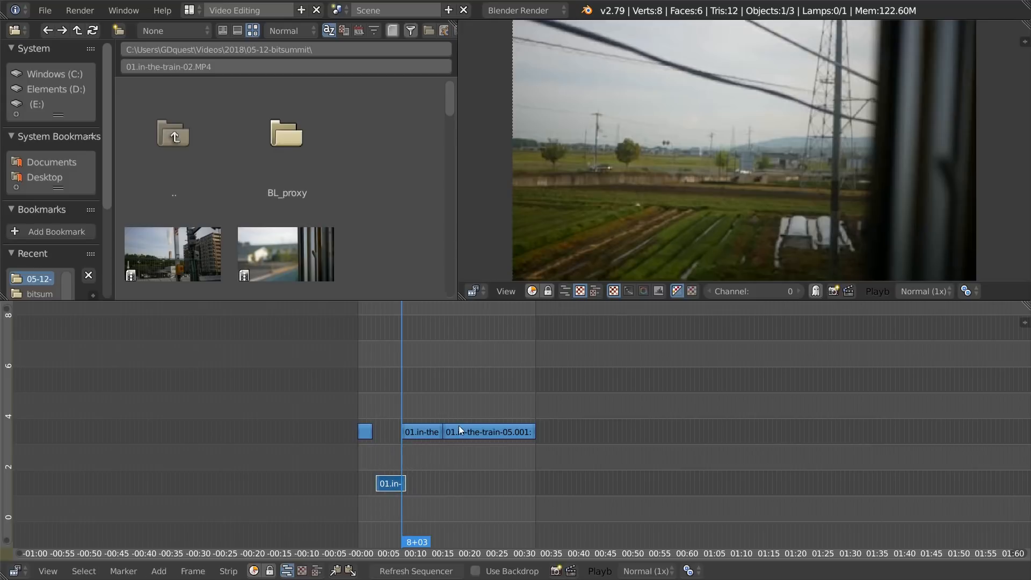
Step: Scrub the in-the-train-05 strip and split it at about 18 seconds and at 22+14
mouse_move(444, 407)
mouse_down()
mouse_move(465, 396)
mouse_move(448, 417)
mouse_up()
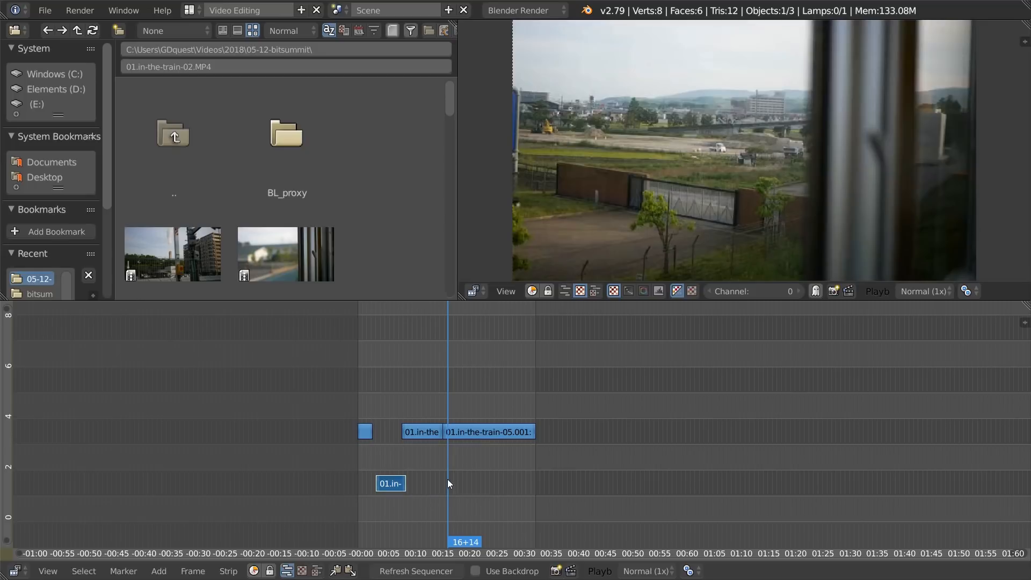
mouse_move(455, 403)
mouse_down()
mouse_move(462, 399)
mouse_move(441, 404)
mouse_move(459, 404)
mouse_up()
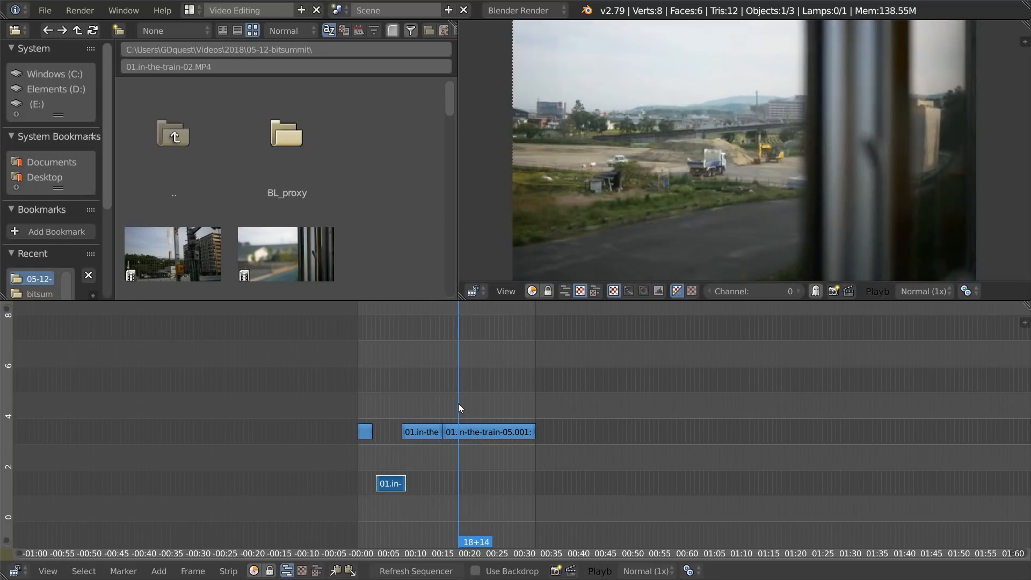
ctrl+click(455, 431)
ctrl+drag(456, 430, 478, 431)
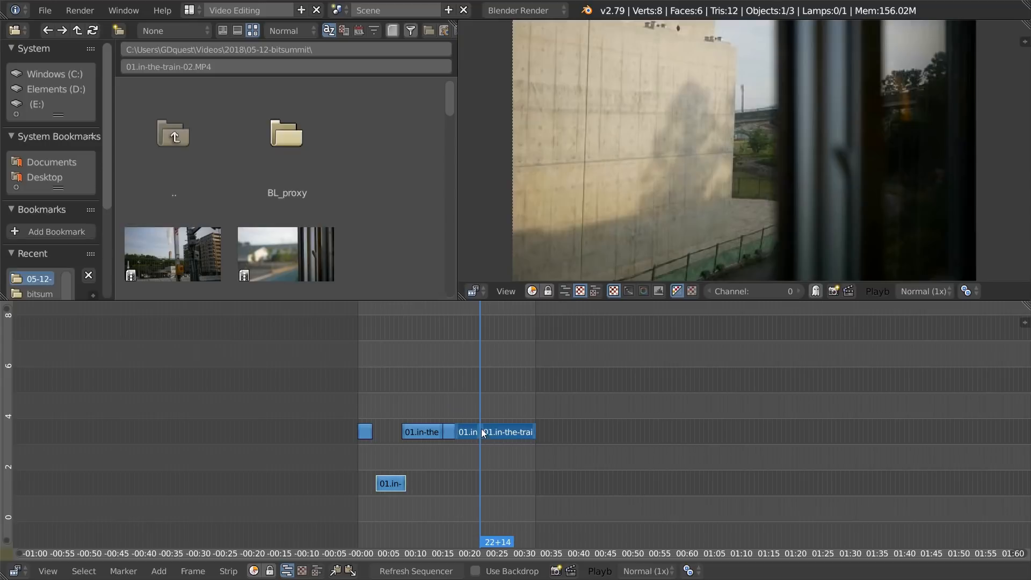
ctrl+middle_drag(490, 450, 503, 418)
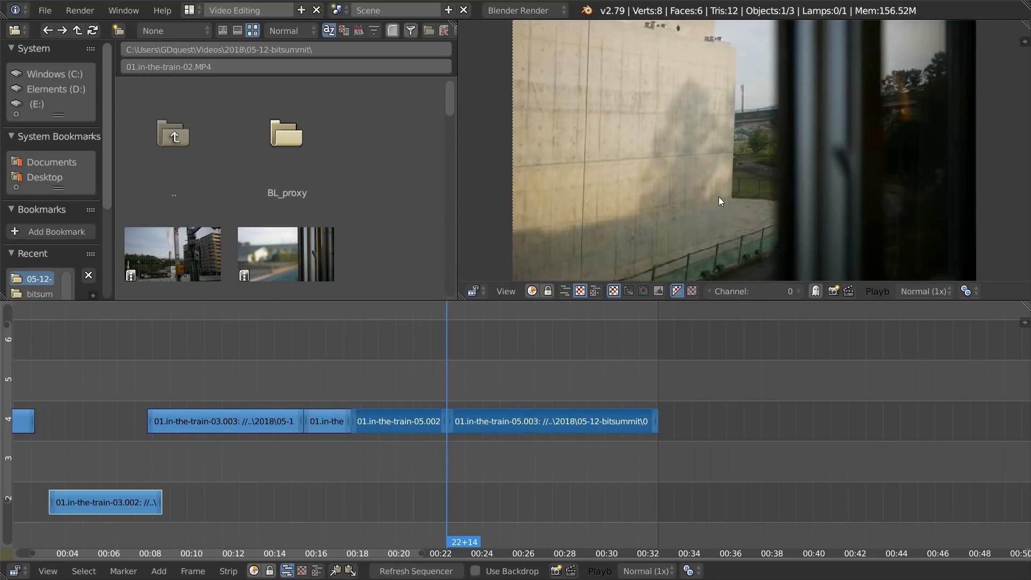
right_click(443, 422)
shift+right_click(443, 428)
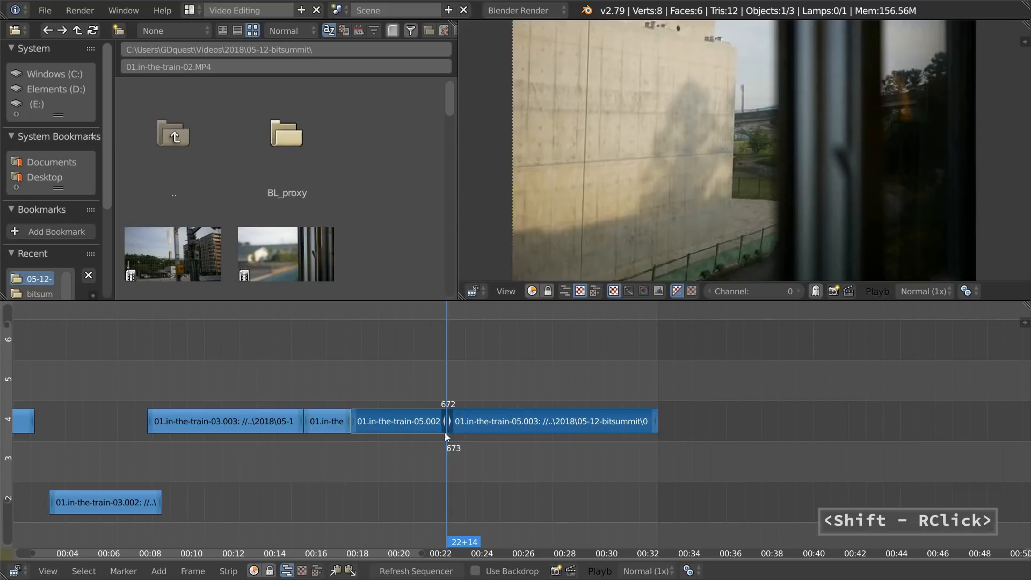
key(g)
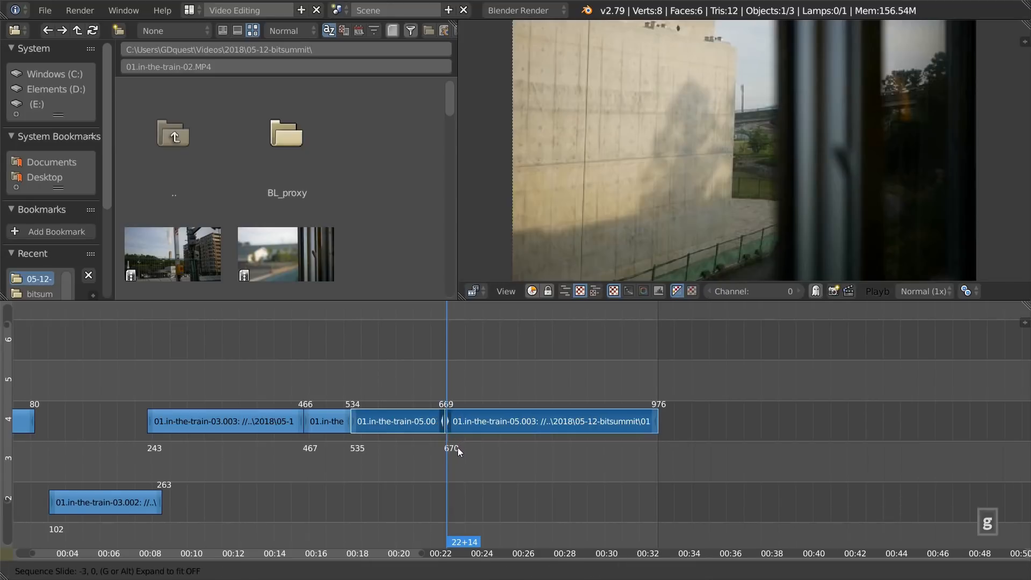
right_click(475, 441)
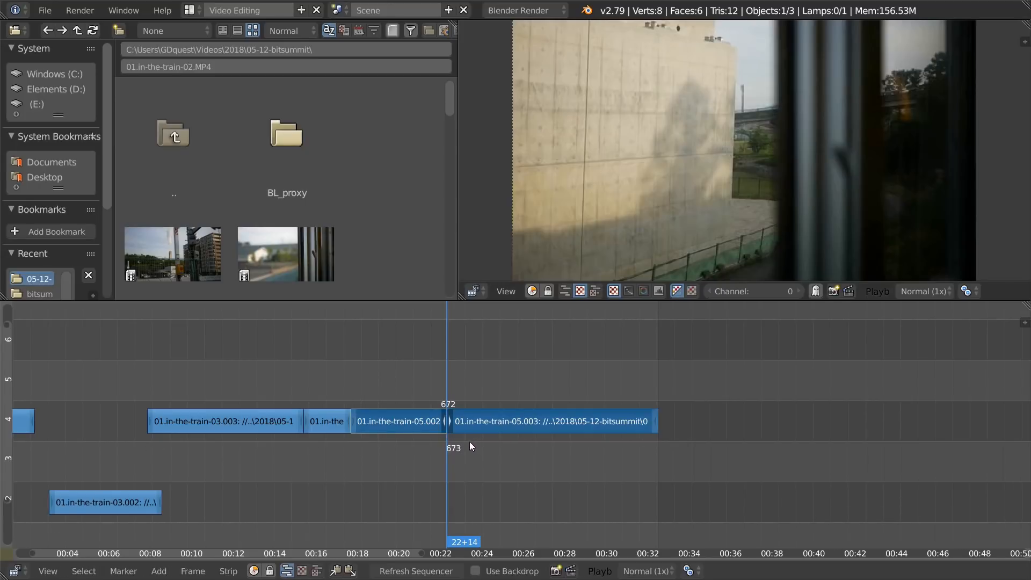
Step: Slide the shared edit point between the last two in-the-train-05 pieces to the time cursor at 22+07
click(442, 413)
key(a)
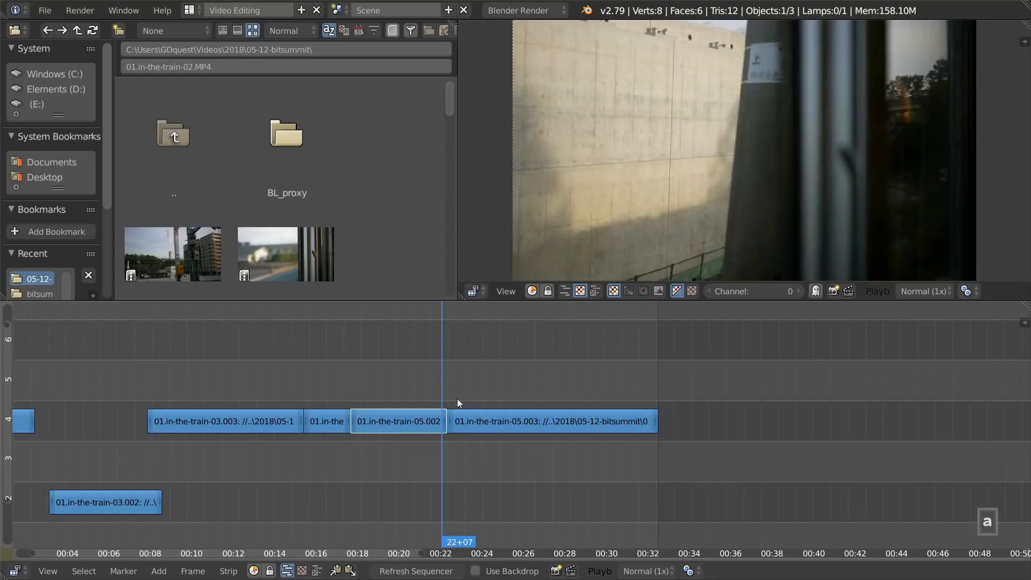
key(alt+shift+g)
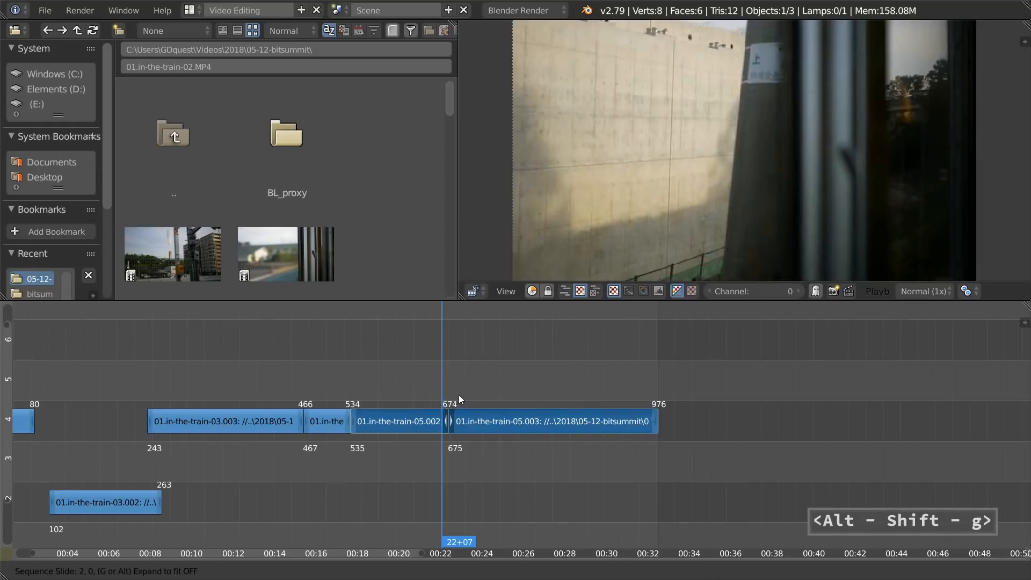
key(ctrl)
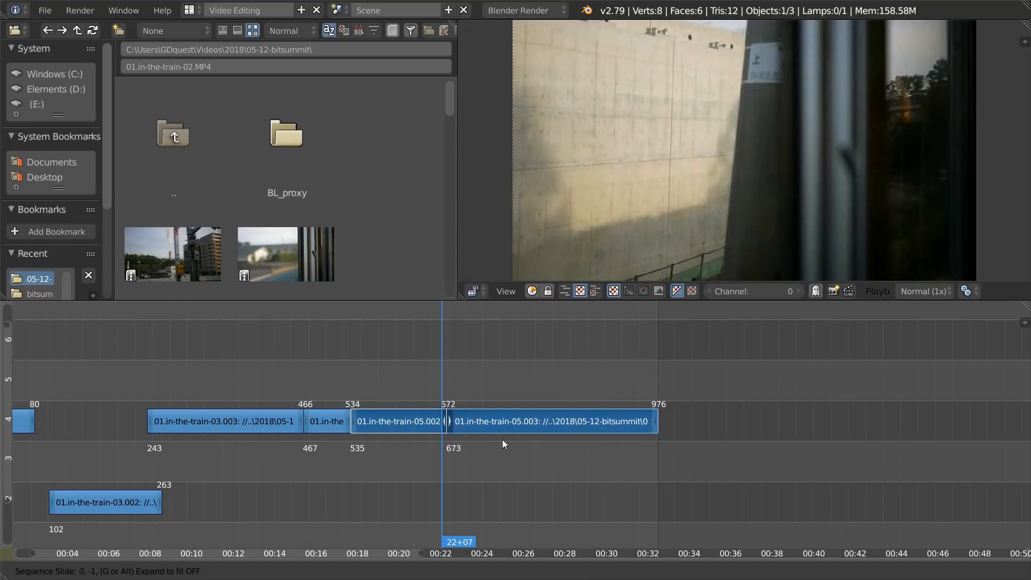
shift+click(437, 461)
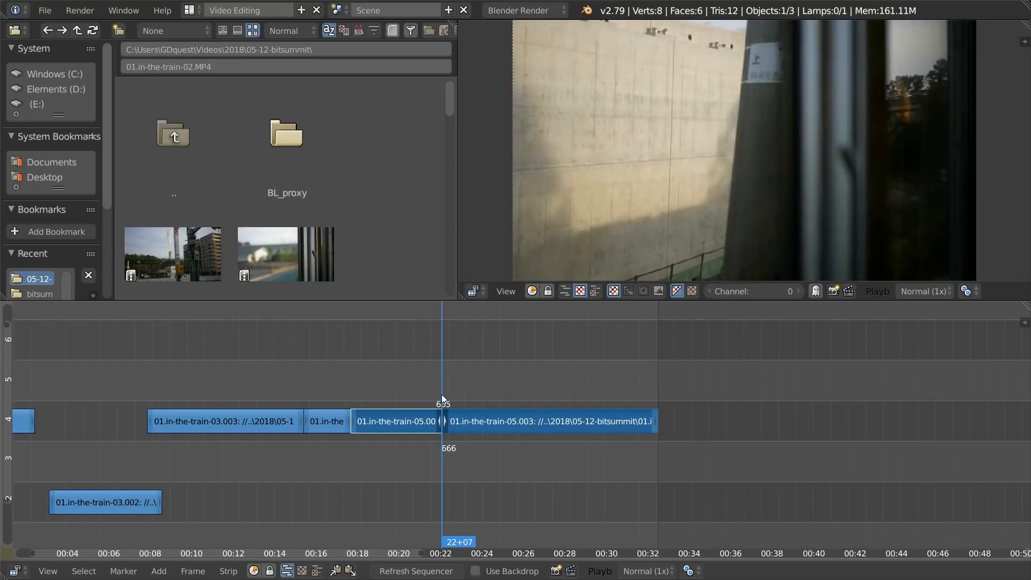
Step: Move the middle in-the-train-05 piece to channel 2 and concatenate it directly after the in-the-train-03 piece there
drag(398, 417, 411, 481)
middle_drag(441, 469, 518, 413)
mouse_move(468, 452)
right_down()
mouse_move(475, 383)
mouse_move(469, 454)
right_up()
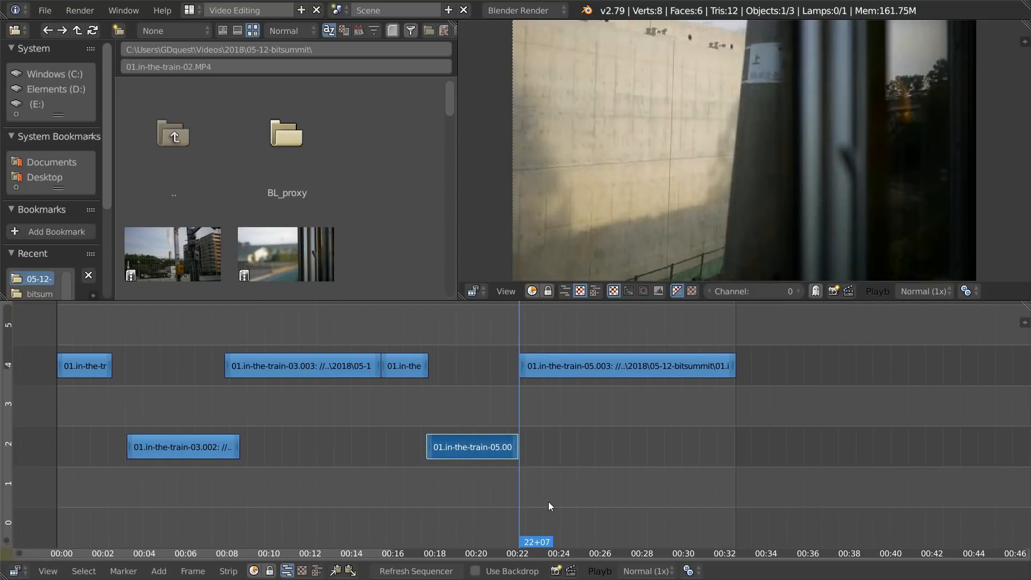
shift+right_click(185, 444)
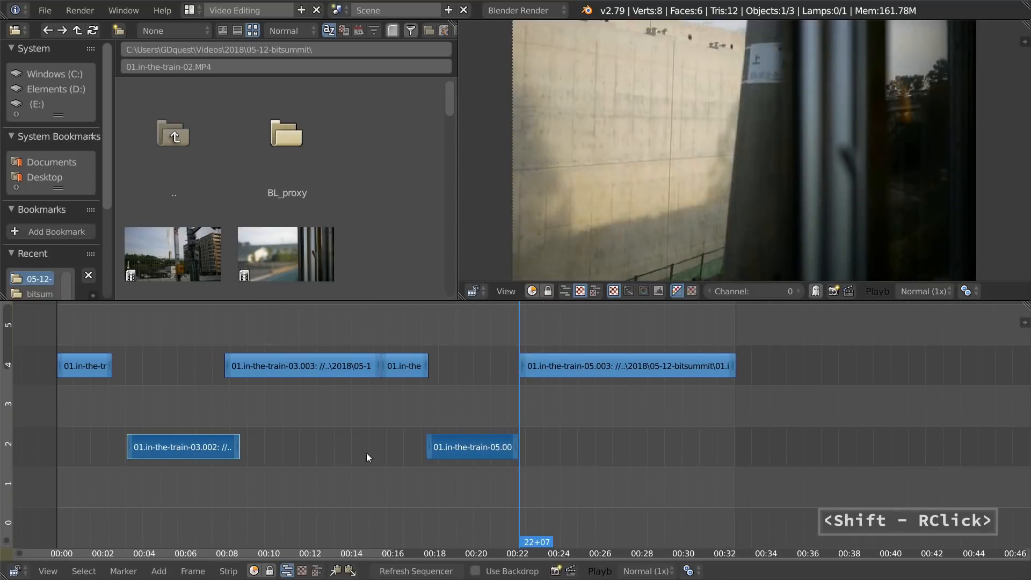
key(c)
key(v)
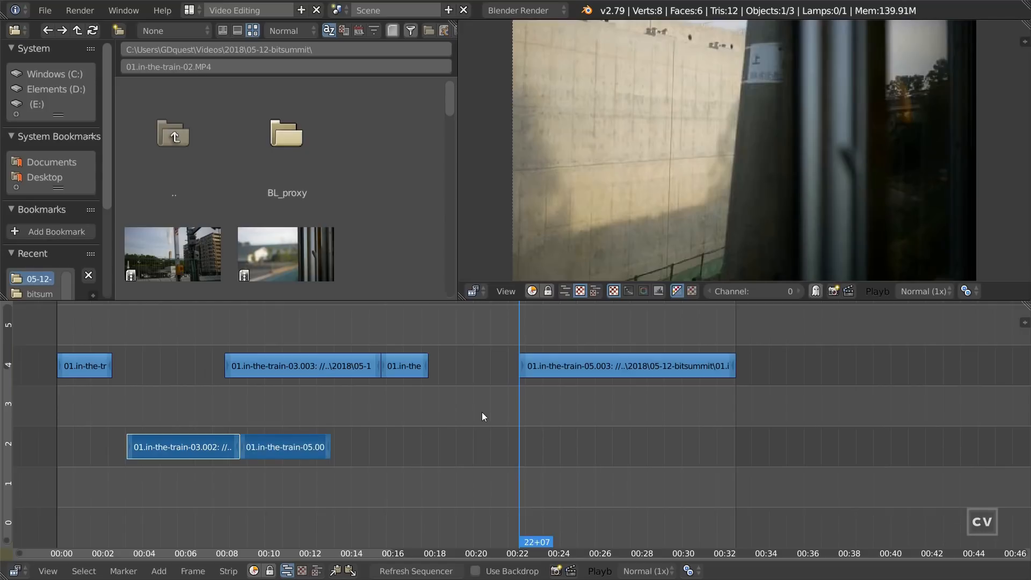
Step: Cut the two channel 2 train pieces out of the meta strip and paste them into the main timeline at 22+07
key(ctrl+x)
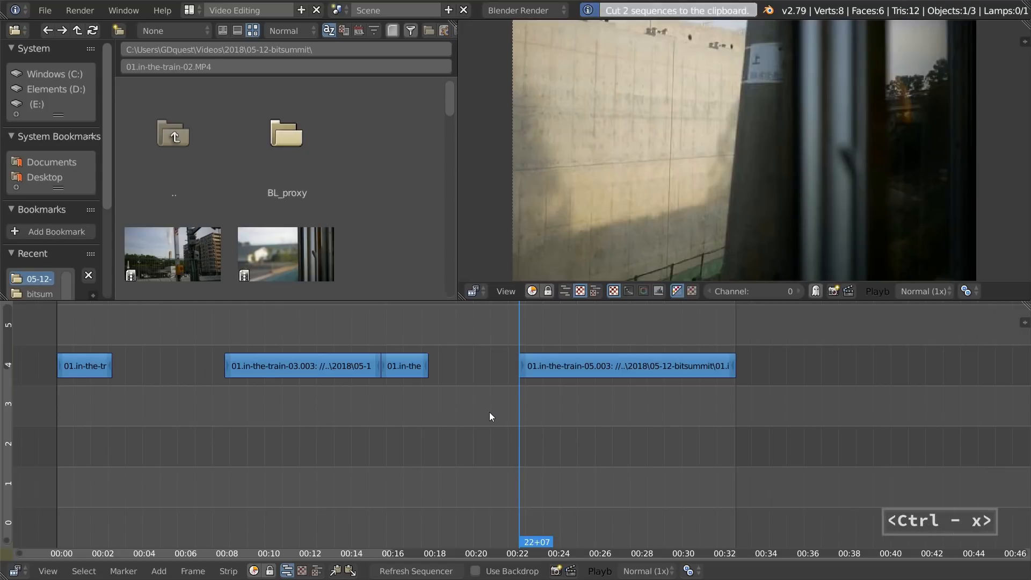
key(Tab)
ctrl+middle_drag(554, 378, 569, 363)
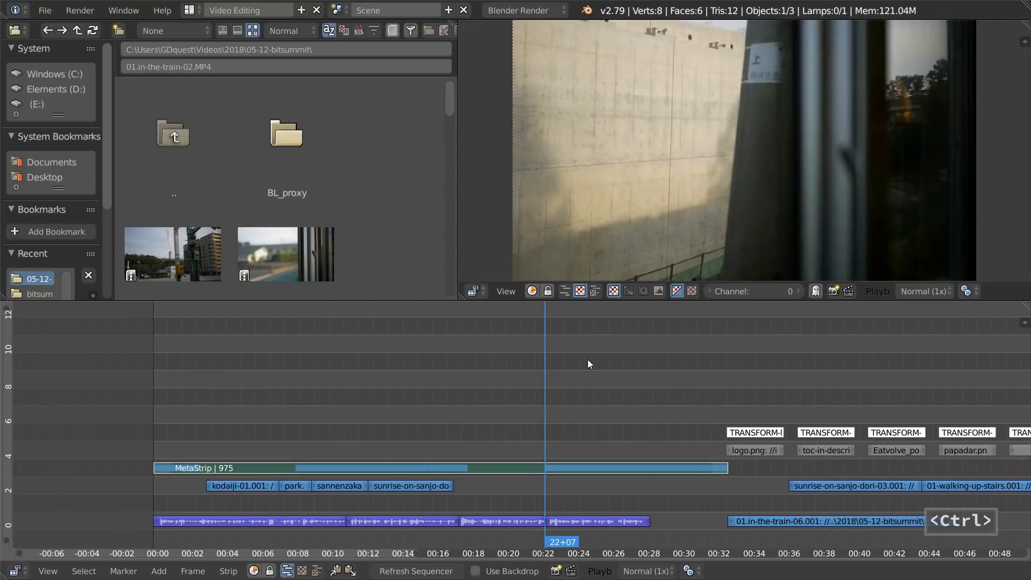
key(ctrl+v)
Step: Move the two pasted train clips to channel 3, directly after the sunrise-on-sanjo-dori-01 clip
key(g)
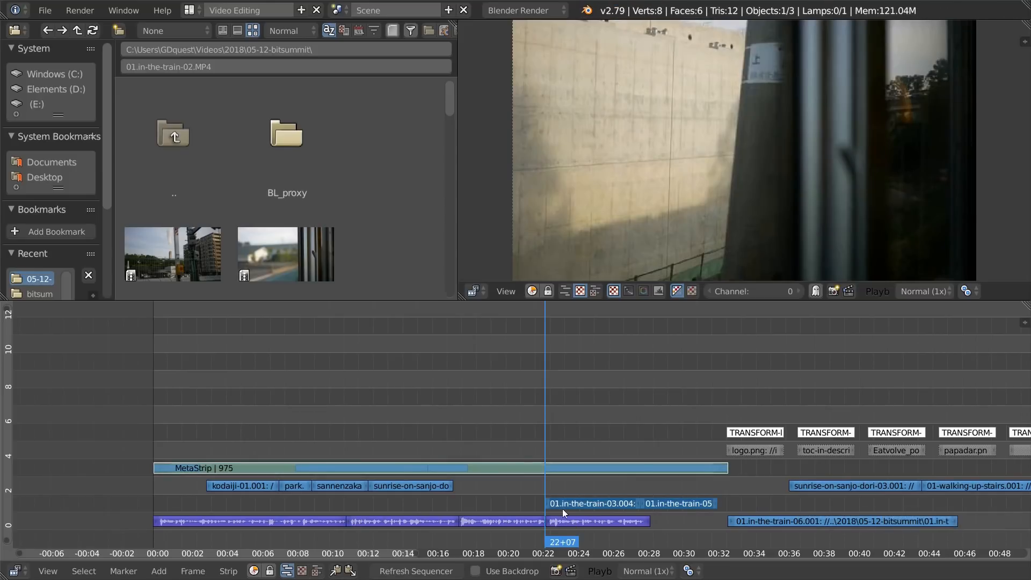
click(449, 499)
key(g)
click(611, 508)
ctrl+middle_drag(652, 498, 681, 443)
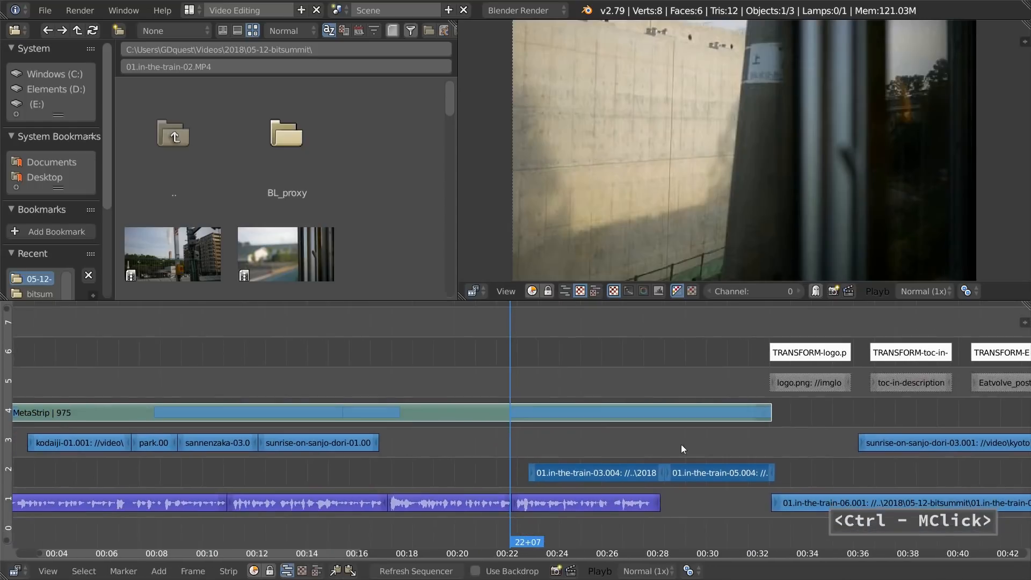
key(g)
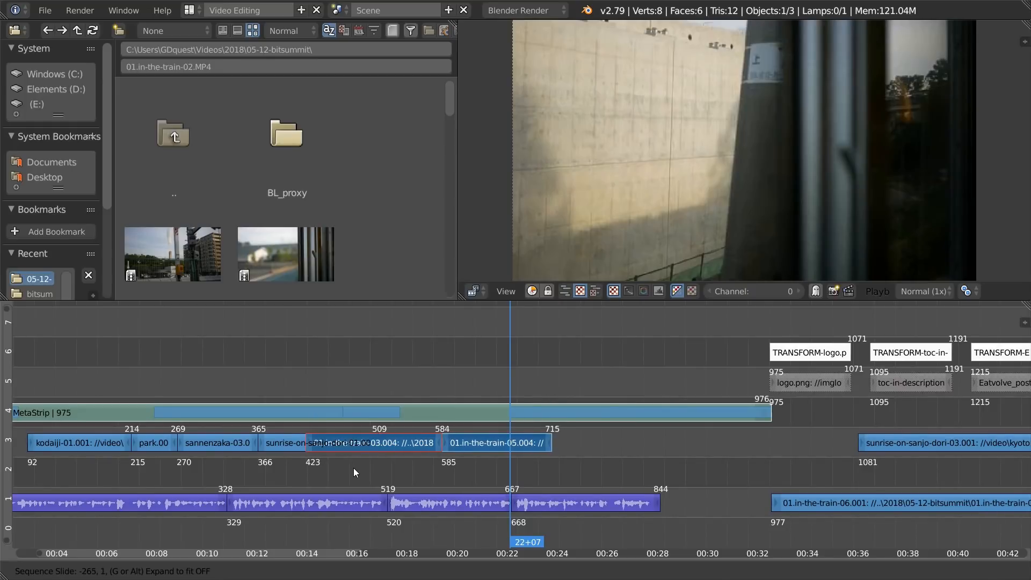
click(356, 469)
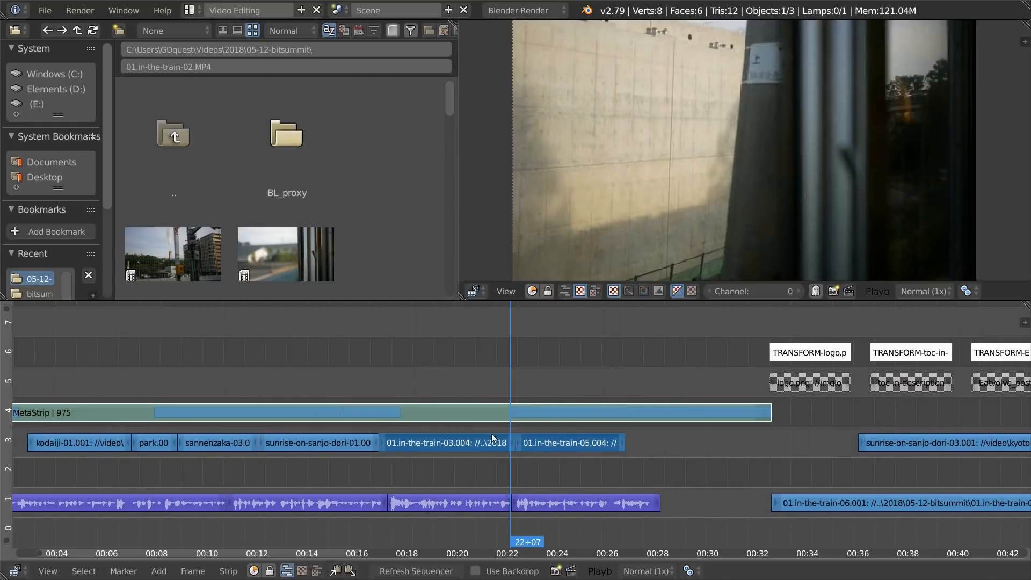
Step: Delete the leftover meta strip on channel 4
right_click(540, 415)
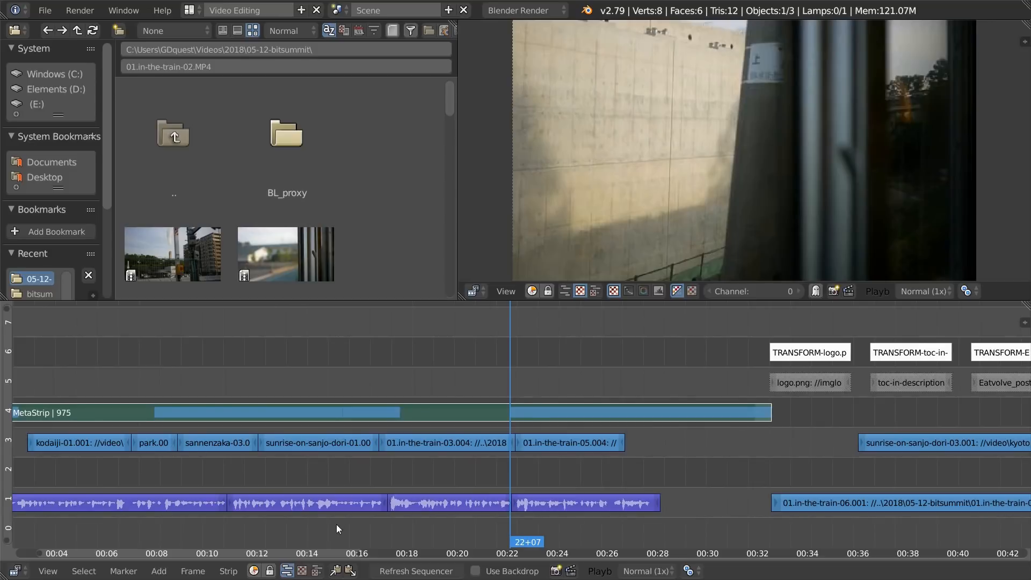
key(Delete)
Step: Slide both channel 3 train clips to the start at frame 1 with Expand to fit on, pushing the other strips later
ctrl+middle_drag(520, 448, 687, 453)
key(b)
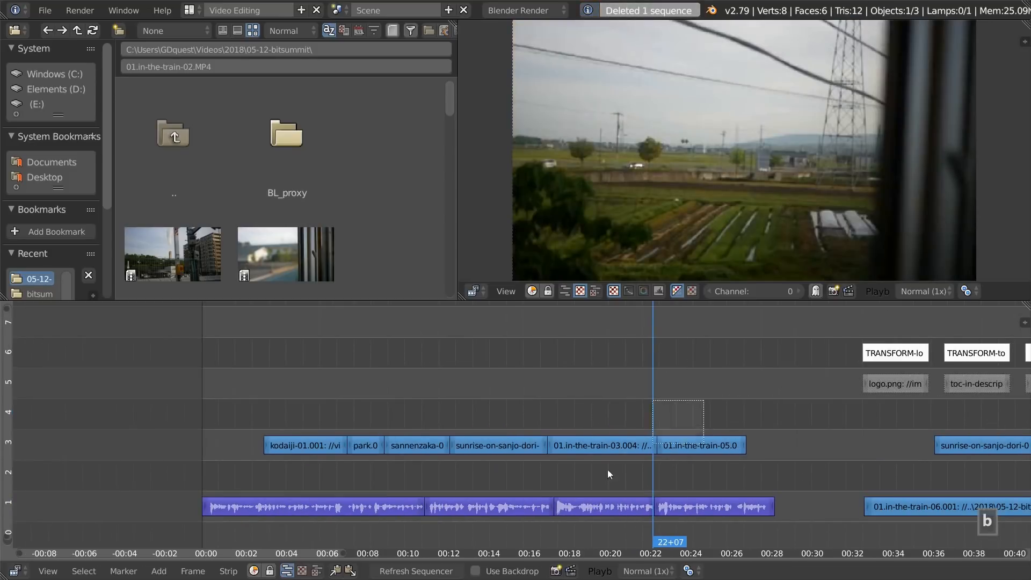
drag(607, 470, 603, 472)
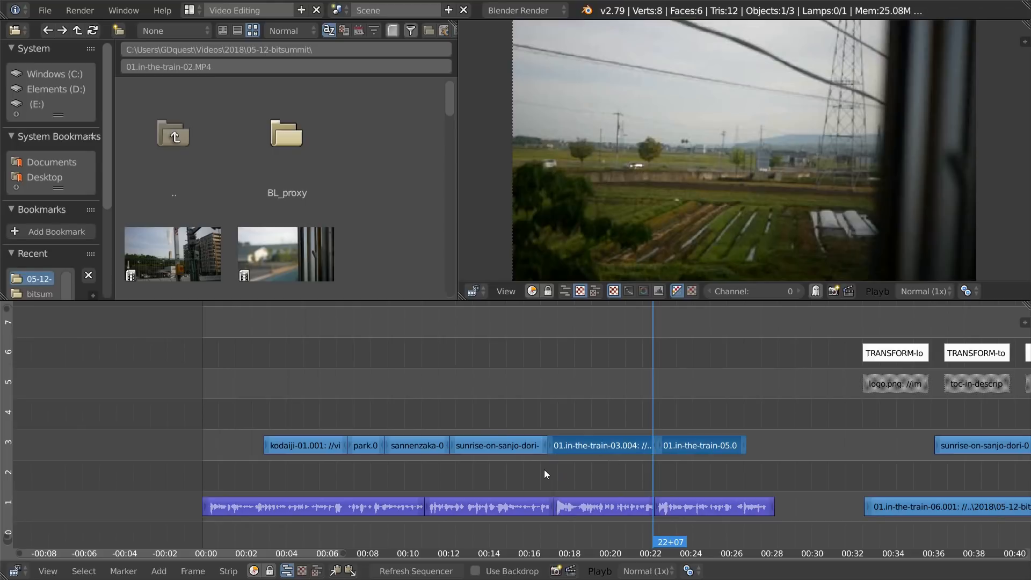
key(g)
key(ctrl)
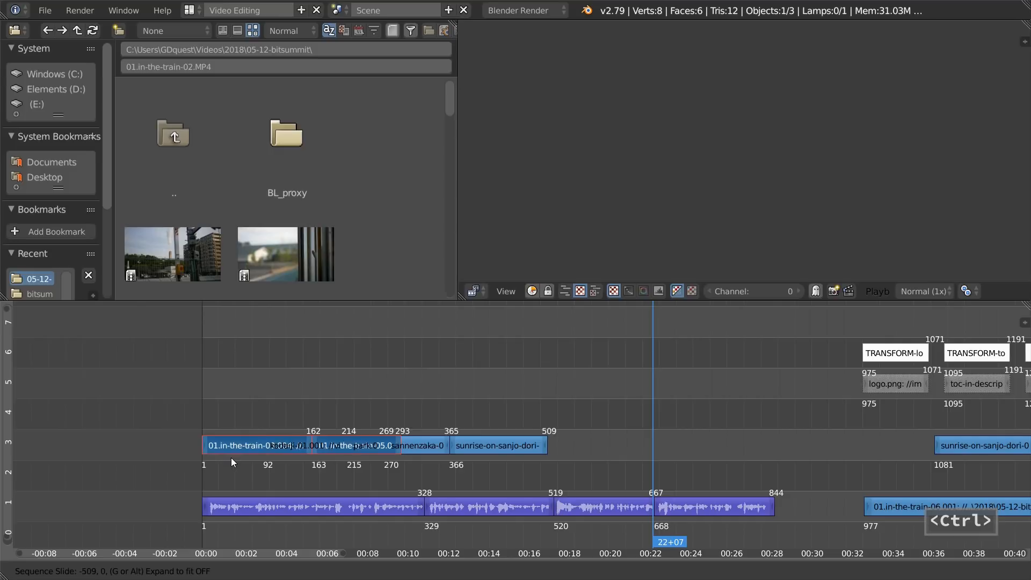
key(alt)
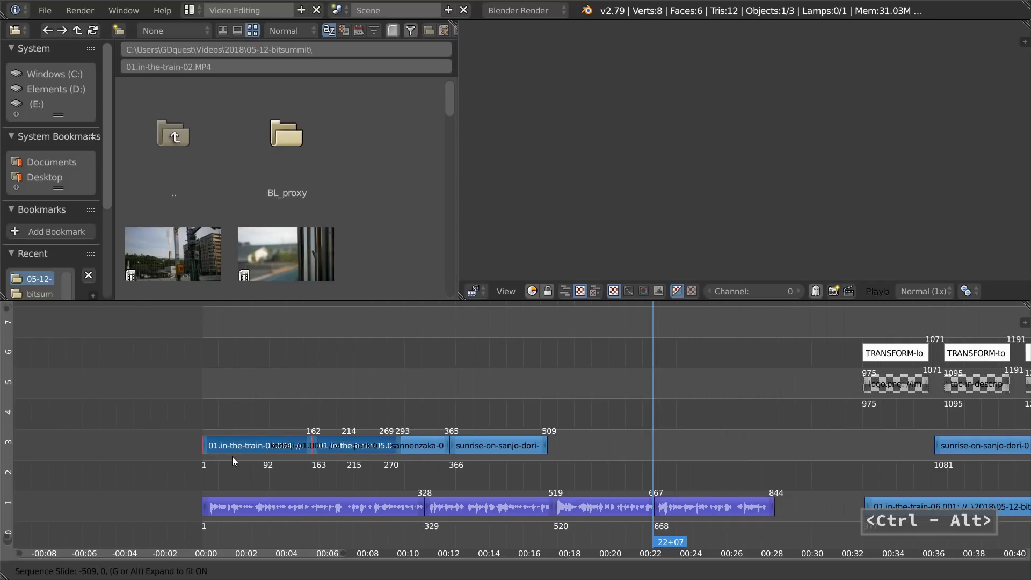
ctrl+alt+click(225, 460)
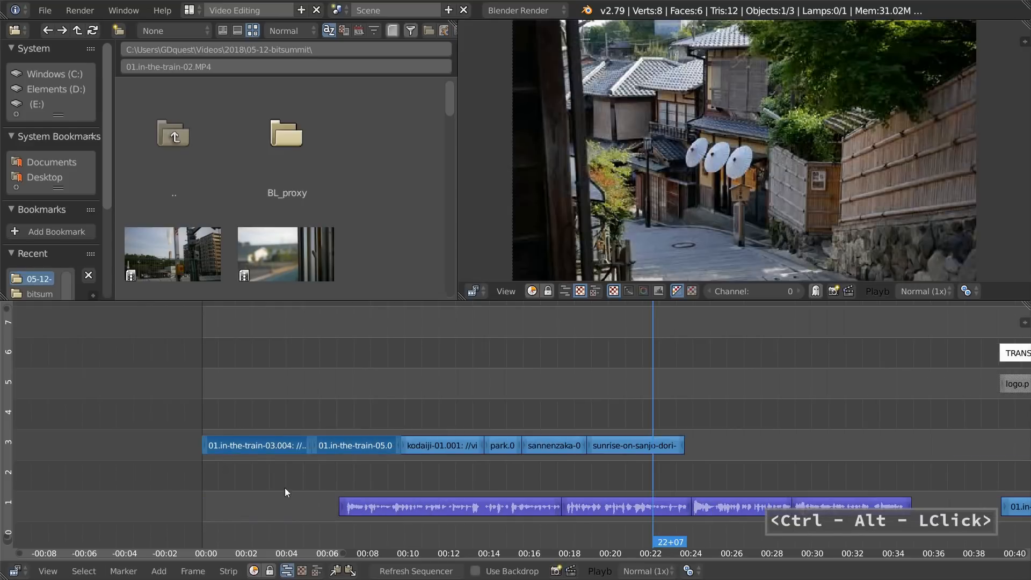
middle_drag(683, 476, 651, 472)
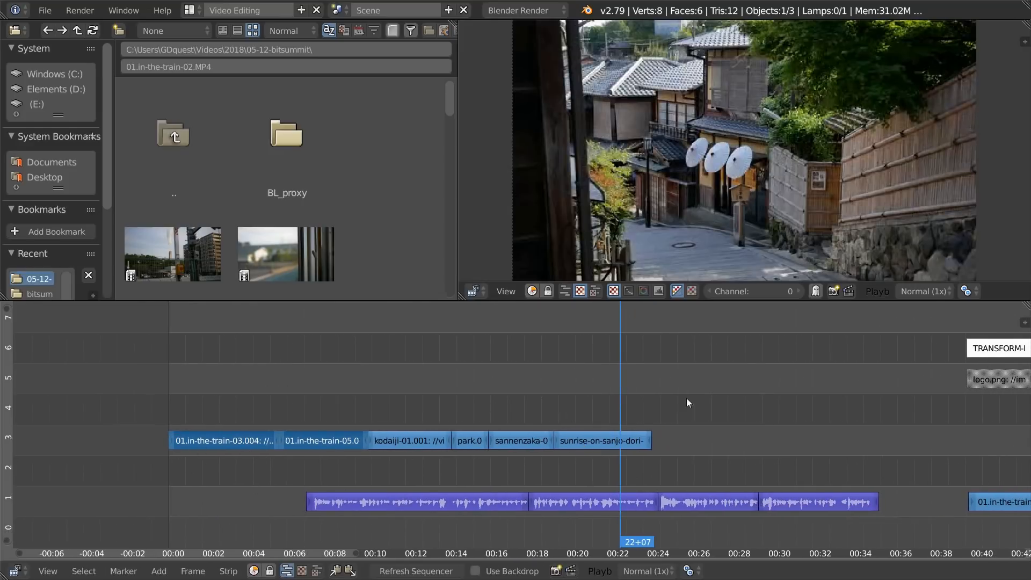
Step: Undo the slide that pushed the other strips, and place both train clips on channel 4 starting at frame 1 instead
key(b)
drag(378, 521, 748, 466)
key(ctrl+z)
key(ctrl+z)
key(g)
ctrl+click(181, 421)
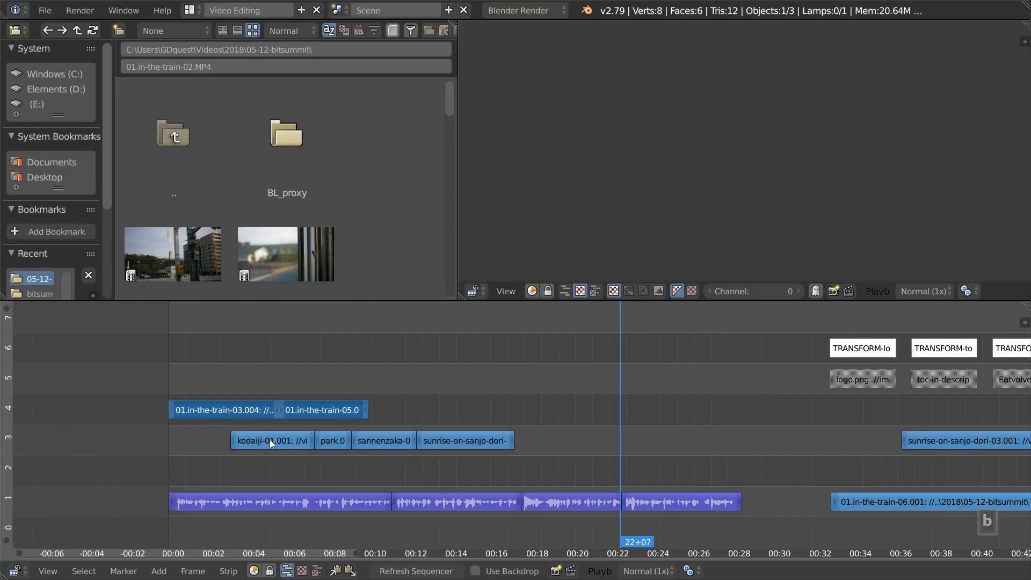
Step: Select the adjoining channel 3 clips from kodaiji-01 to sunrise-on-sanjo-dori and move them to channel 4, directly after the train clips
key(l)
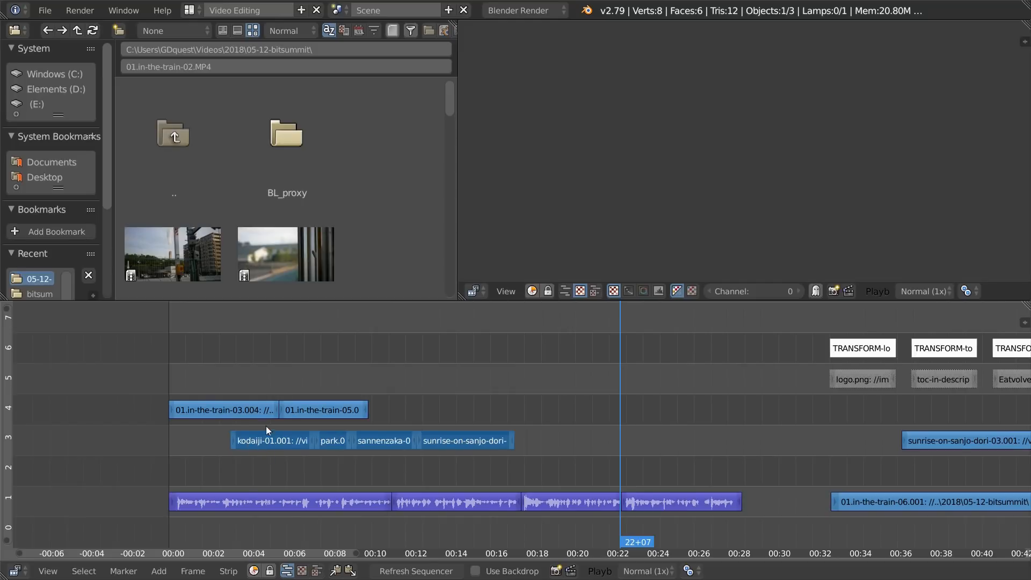
key(g)
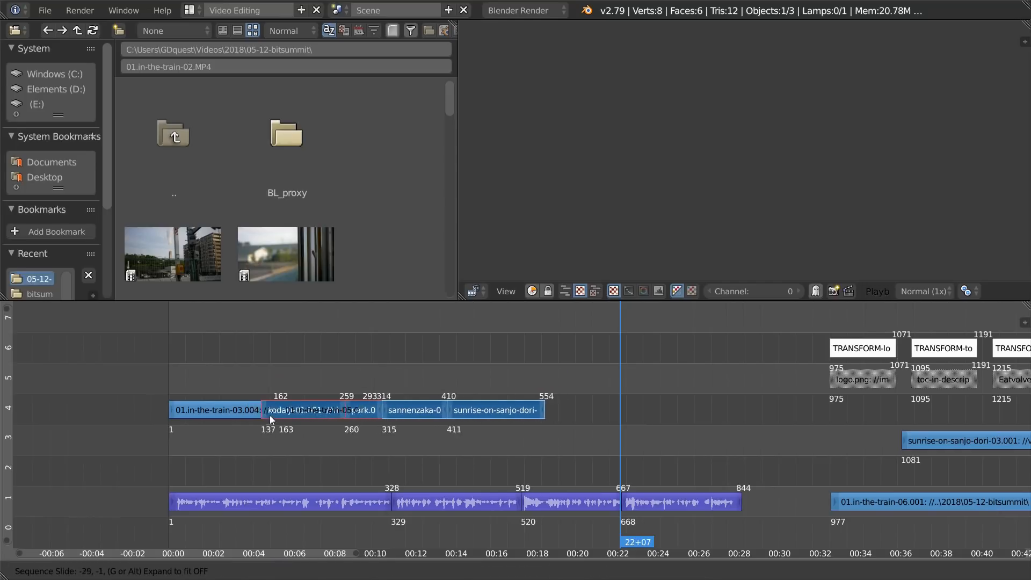
click(264, 417)
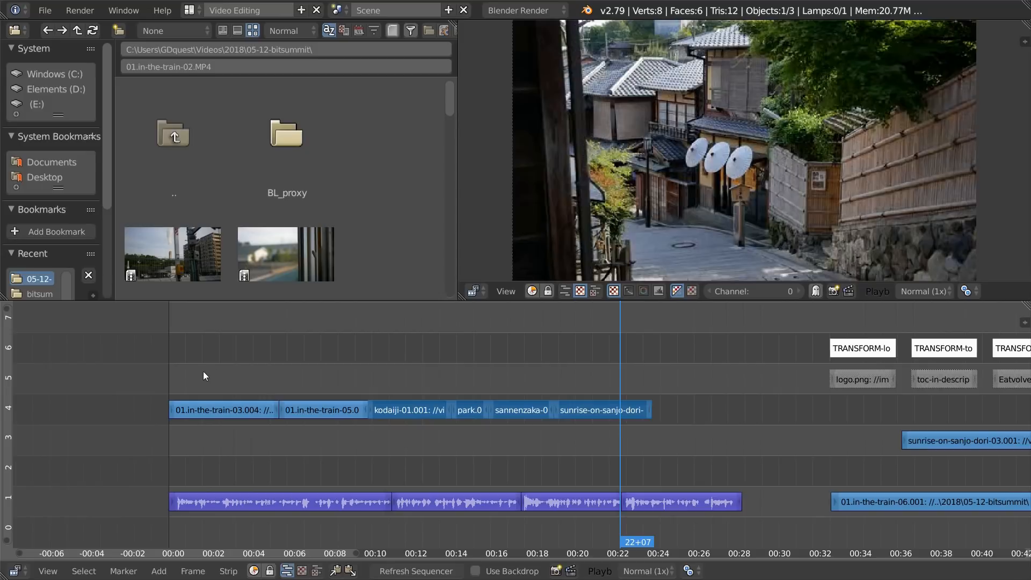
Step: Try sliding only the kodaiji-01 clip over the train footage on channel 4, and return it to directly after 01.in-the-train-05
drag(170, 377, 262, 392)
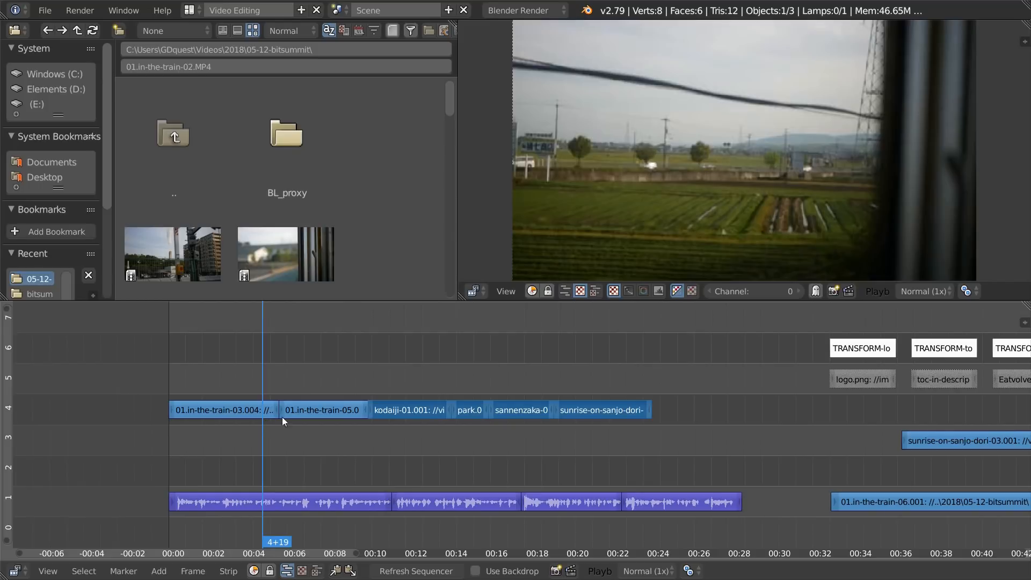
right_click(409, 411)
key(g)
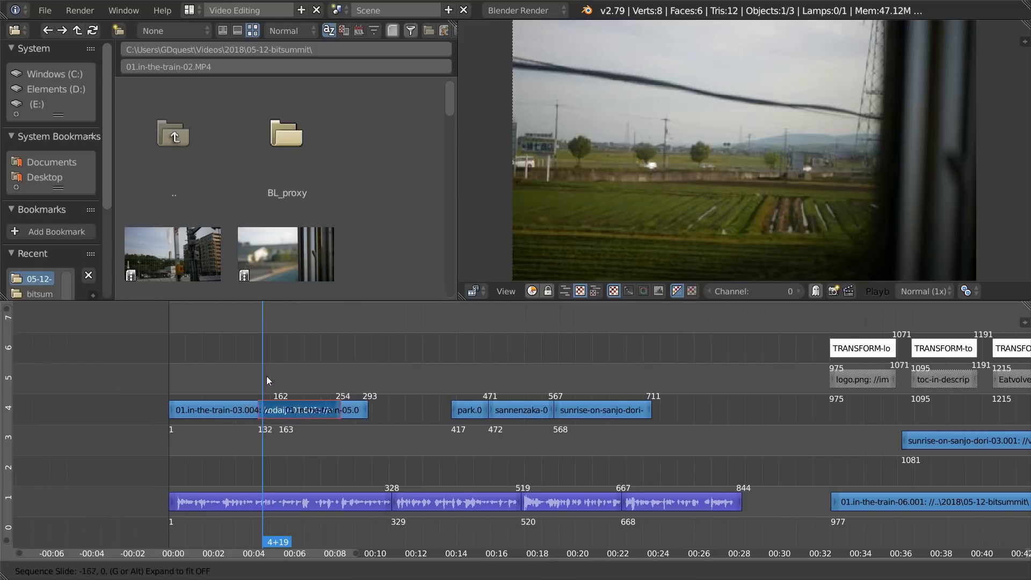
click(371, 410)
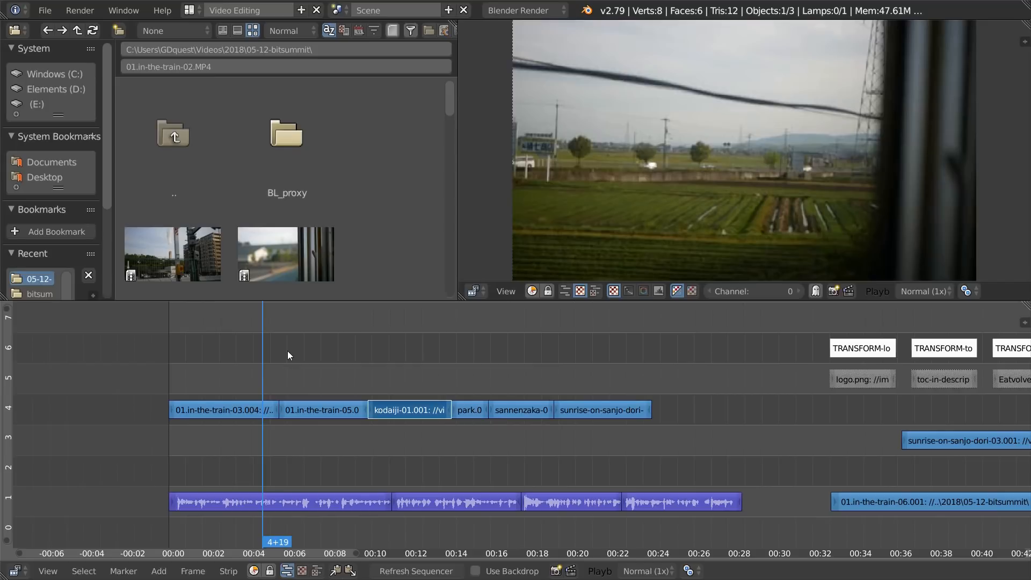
Step: Scrub through and play back the opening train footage to review it against the narration
drag(226, 380, 171, 385)
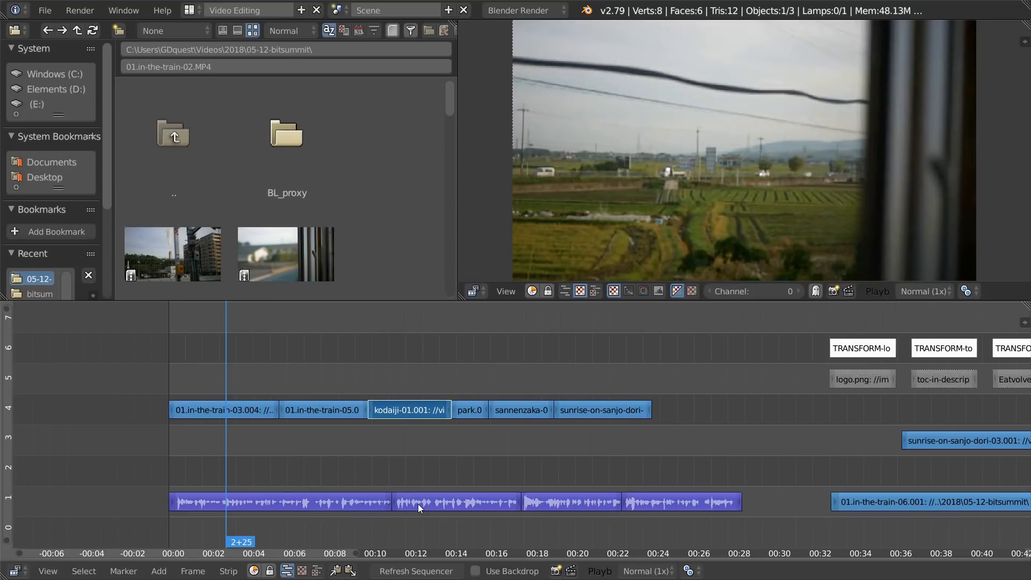
key(alt+a)
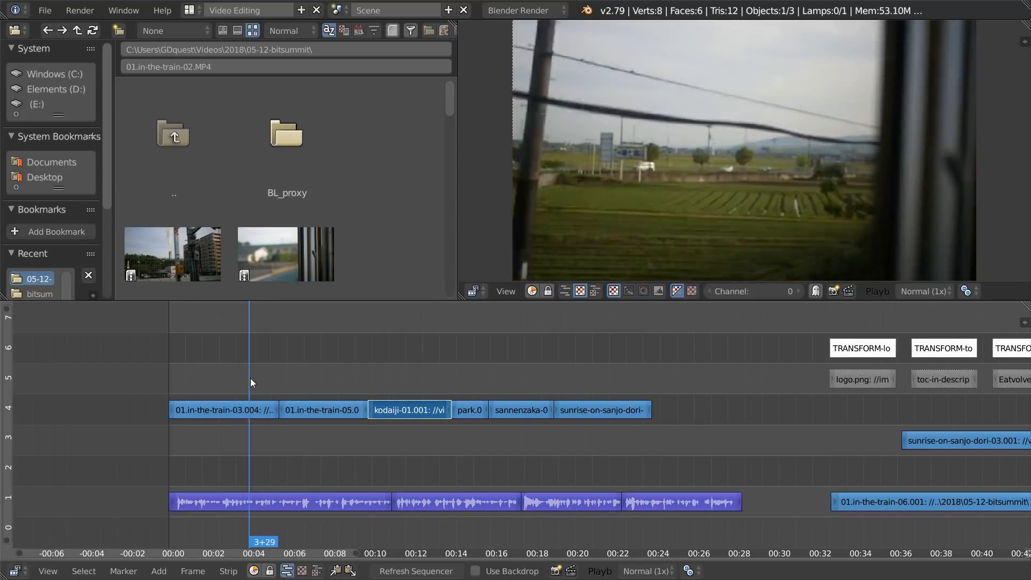